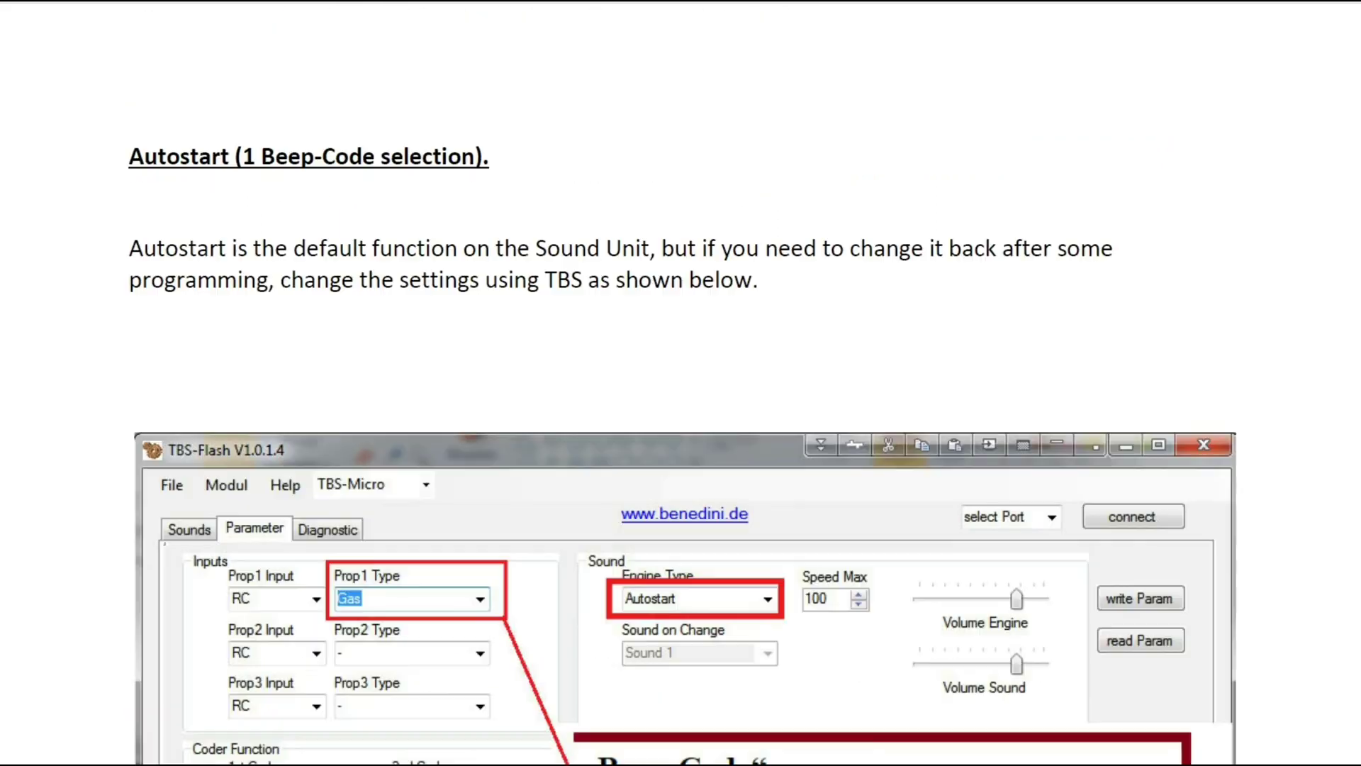
Read the guide's sections on Autostart, two-beep and three-beep code selection, and indirect sound selection with a 3-position switch
scroll(680, 383, "down", 3)
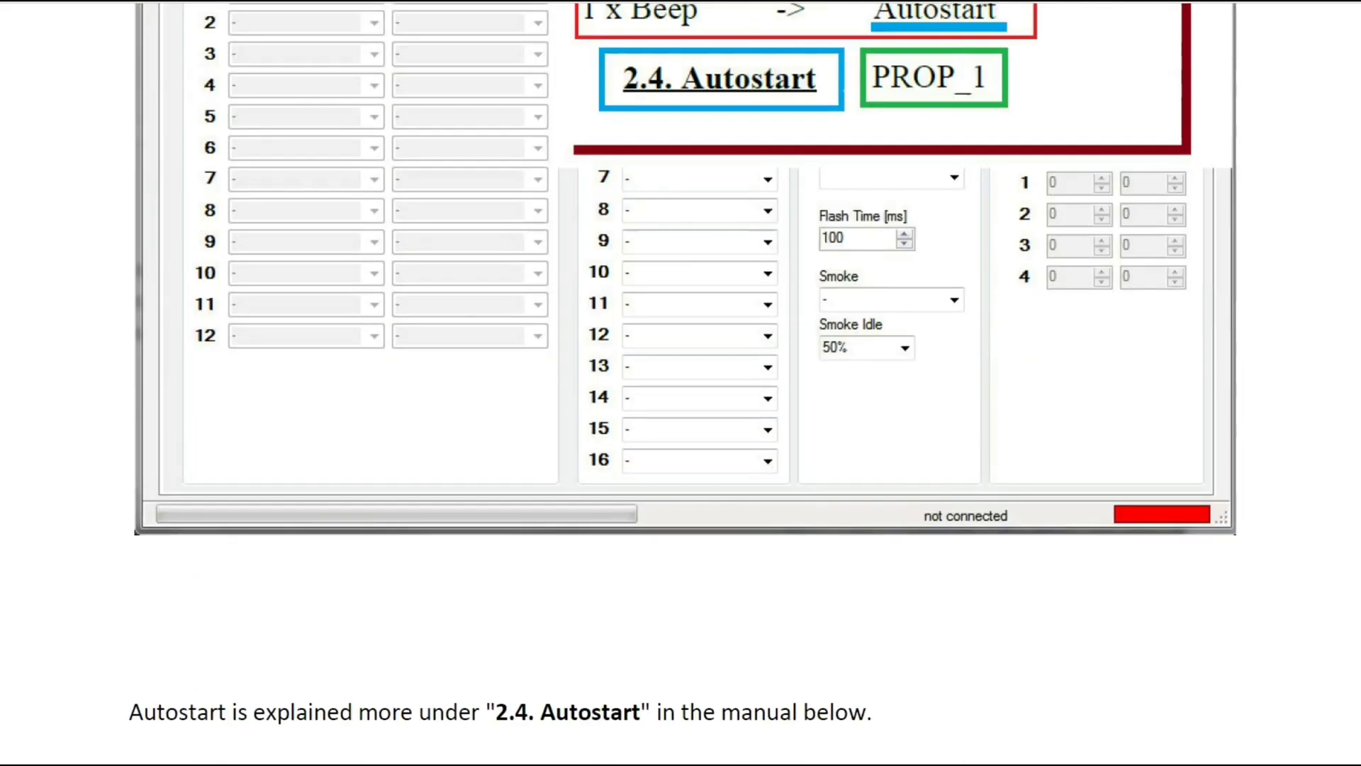
scroll(680, 383, "down", 18)
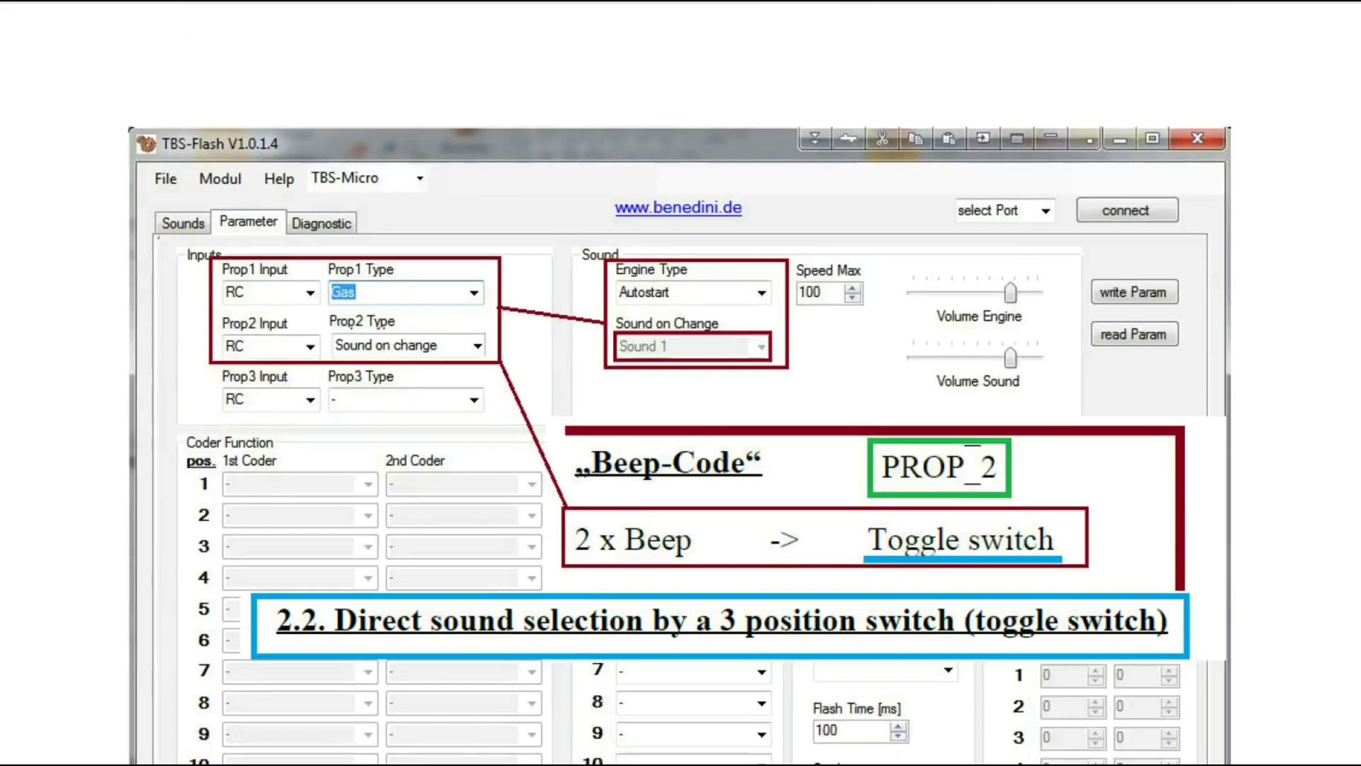
scroll(681, 383, "down", 12)
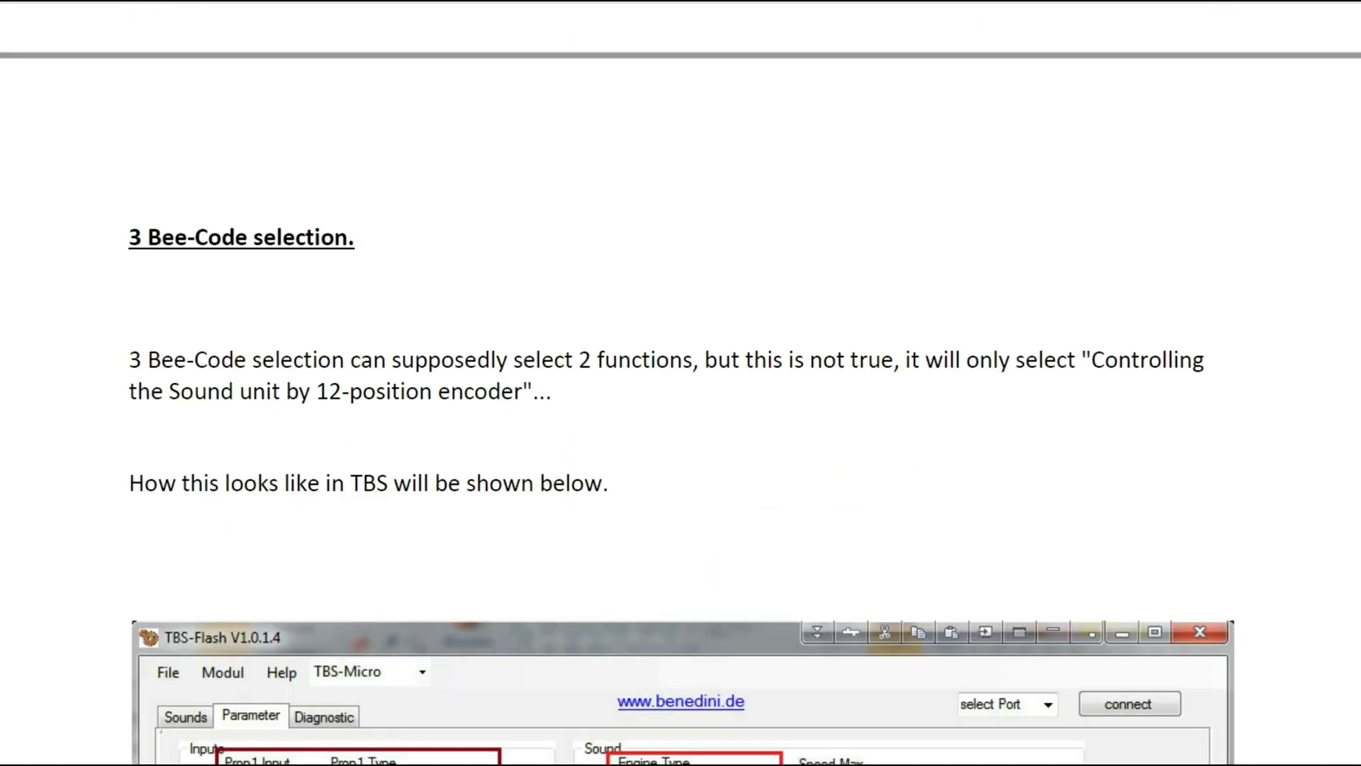
scroll(681, 382, "down", 15)
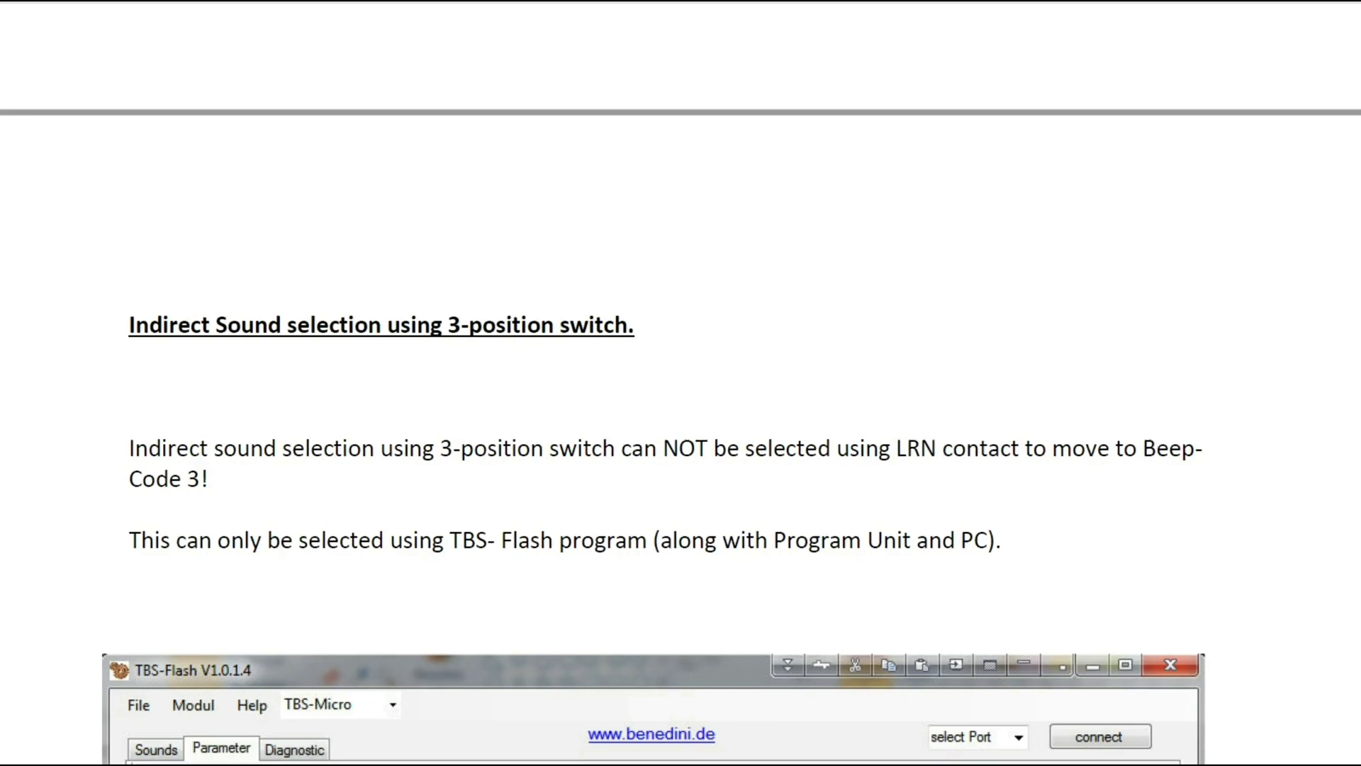
scroll(680, 383, "down", 15)
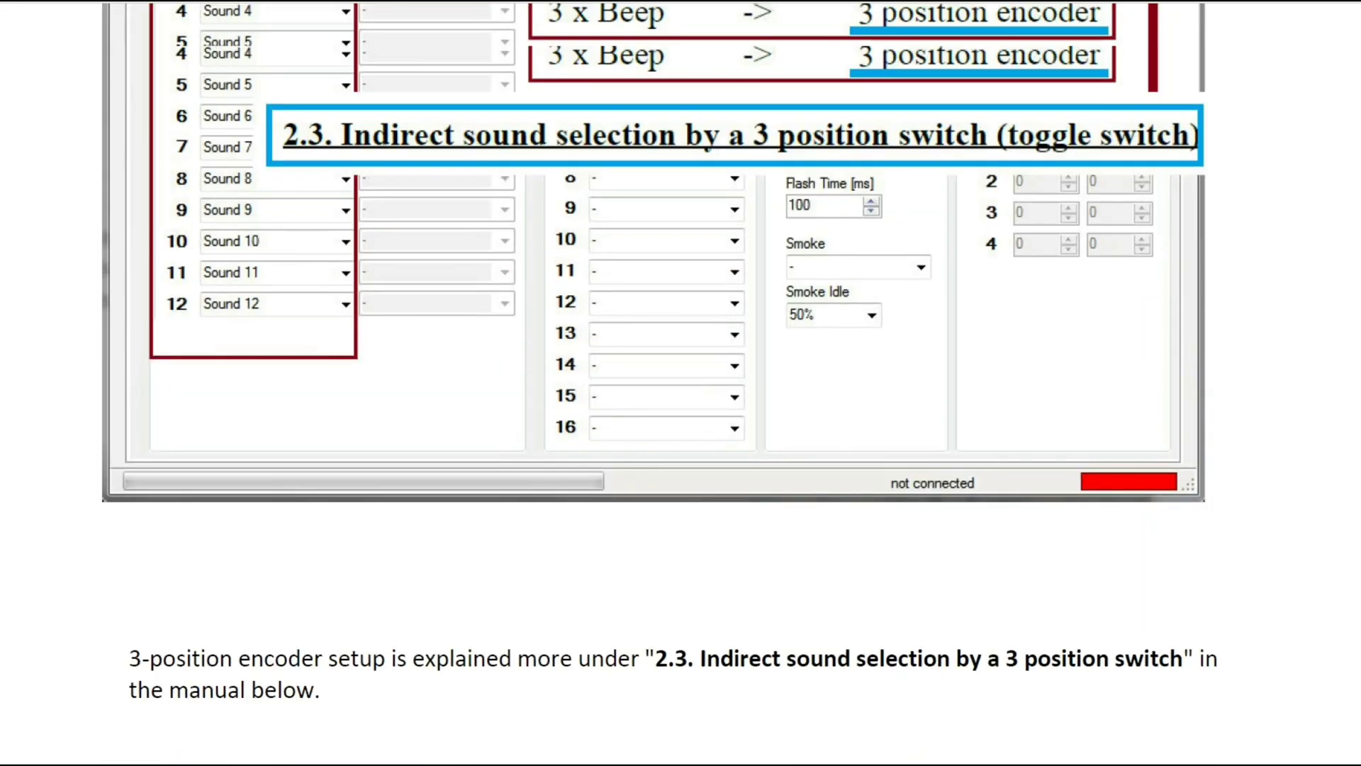
scroll(654, 383, "up", 5)
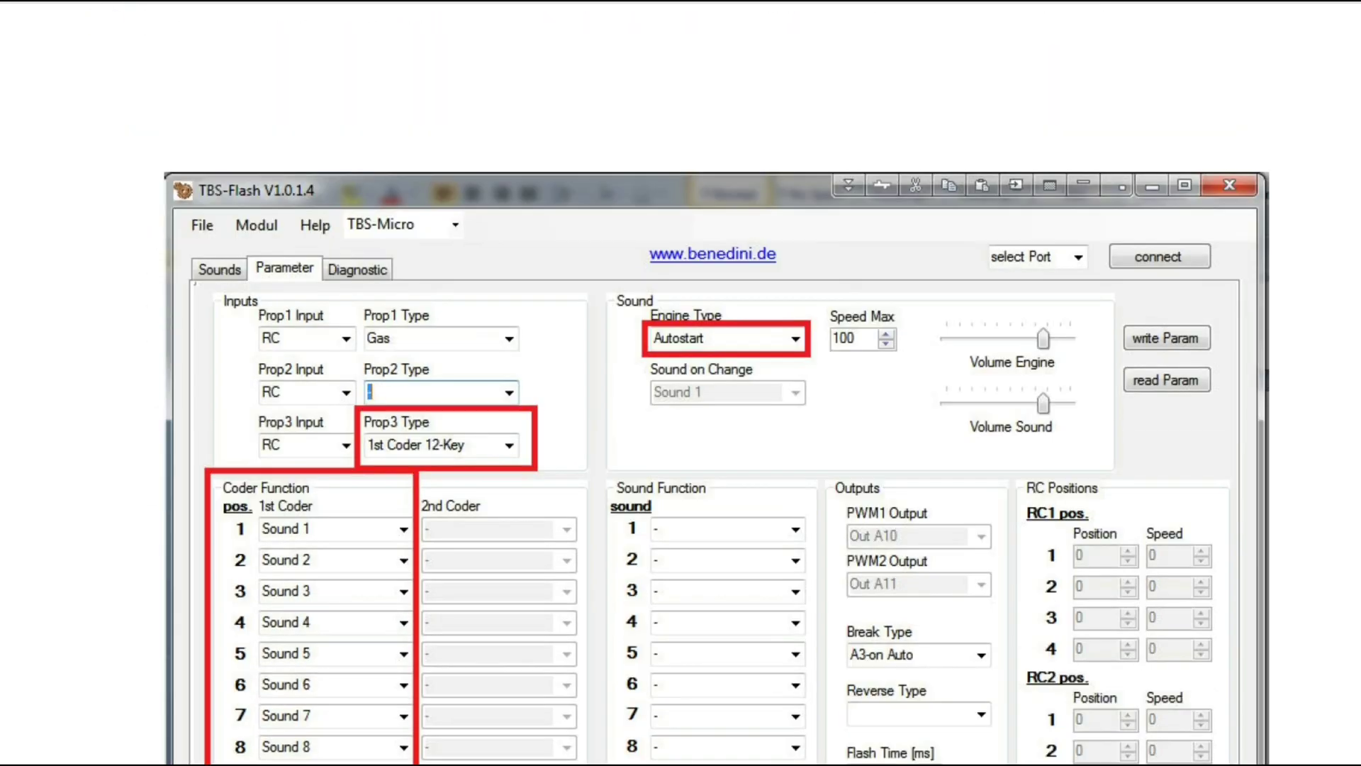
scroll(681, 426, "down", 4)
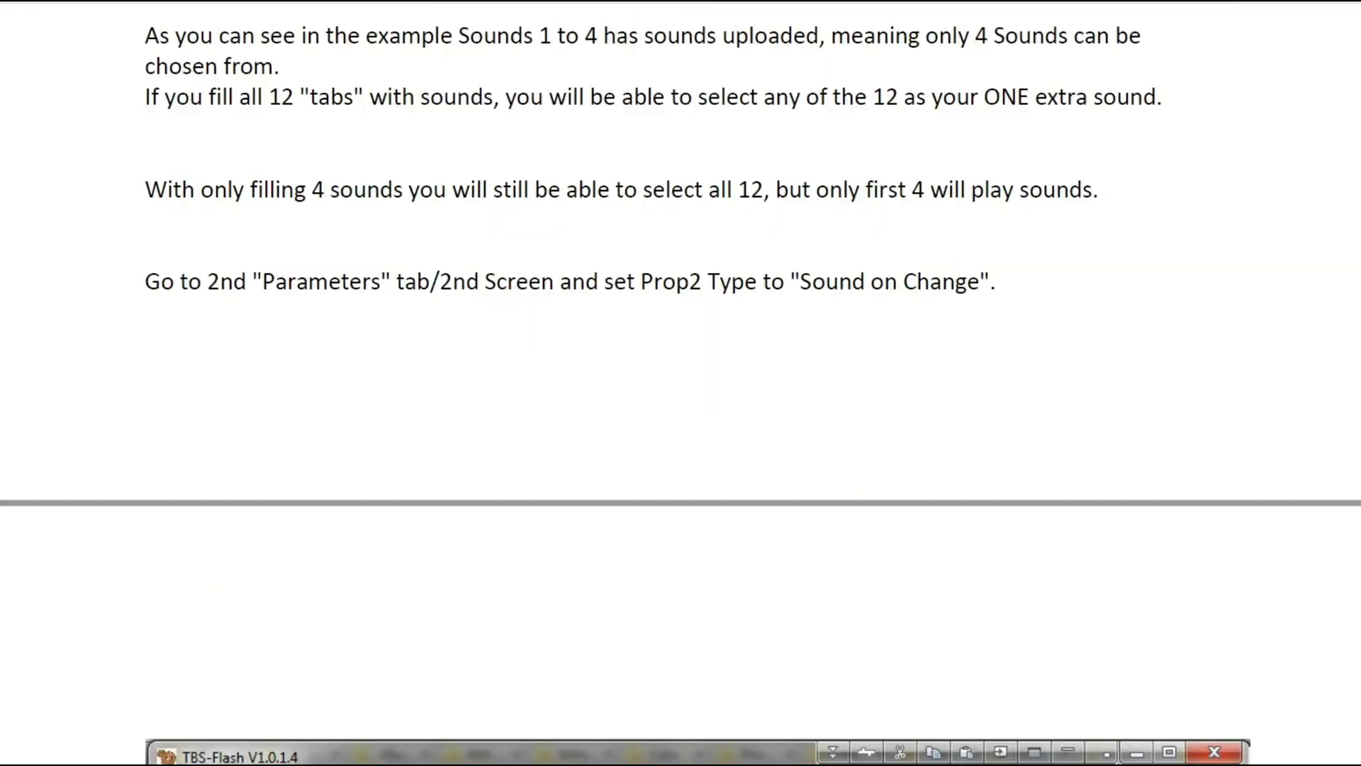
scroll(680, 383, "down", 1)
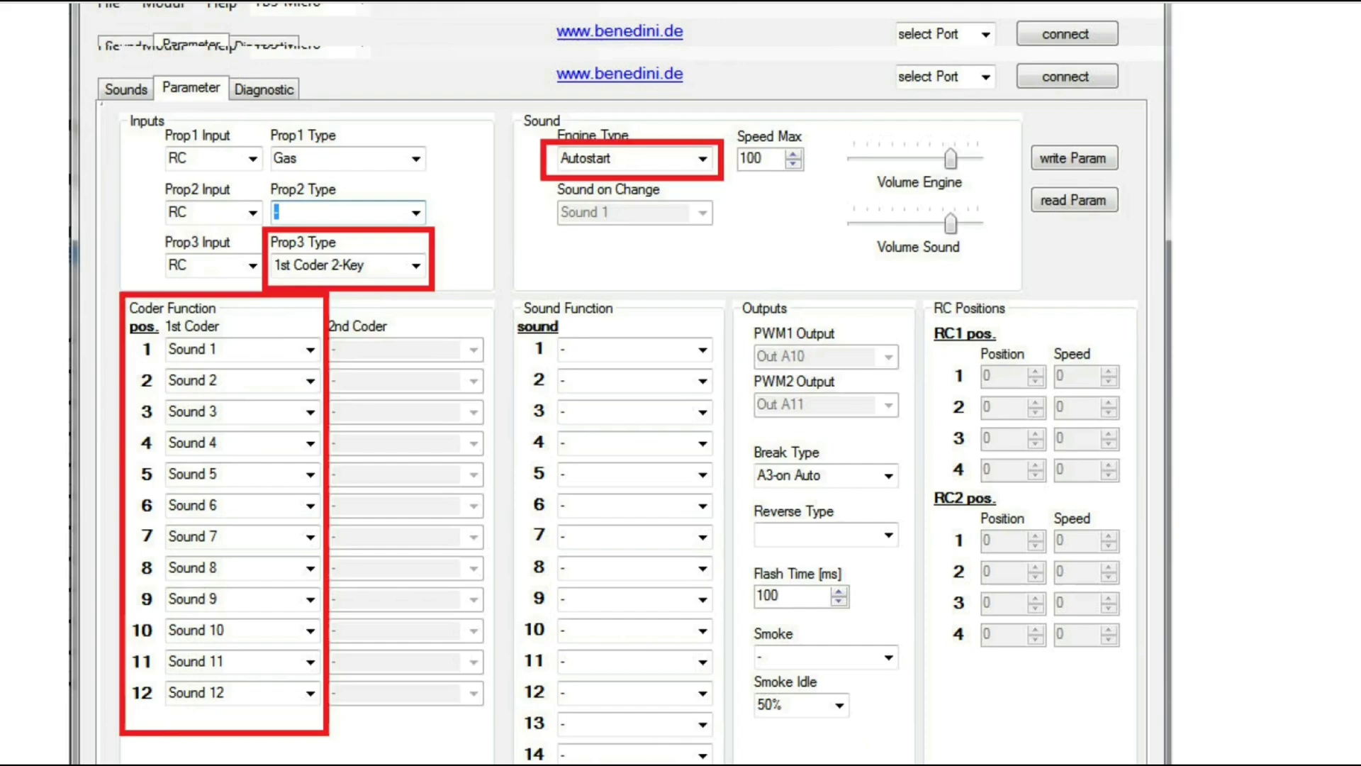
scroll(680, 382, "down", 20)
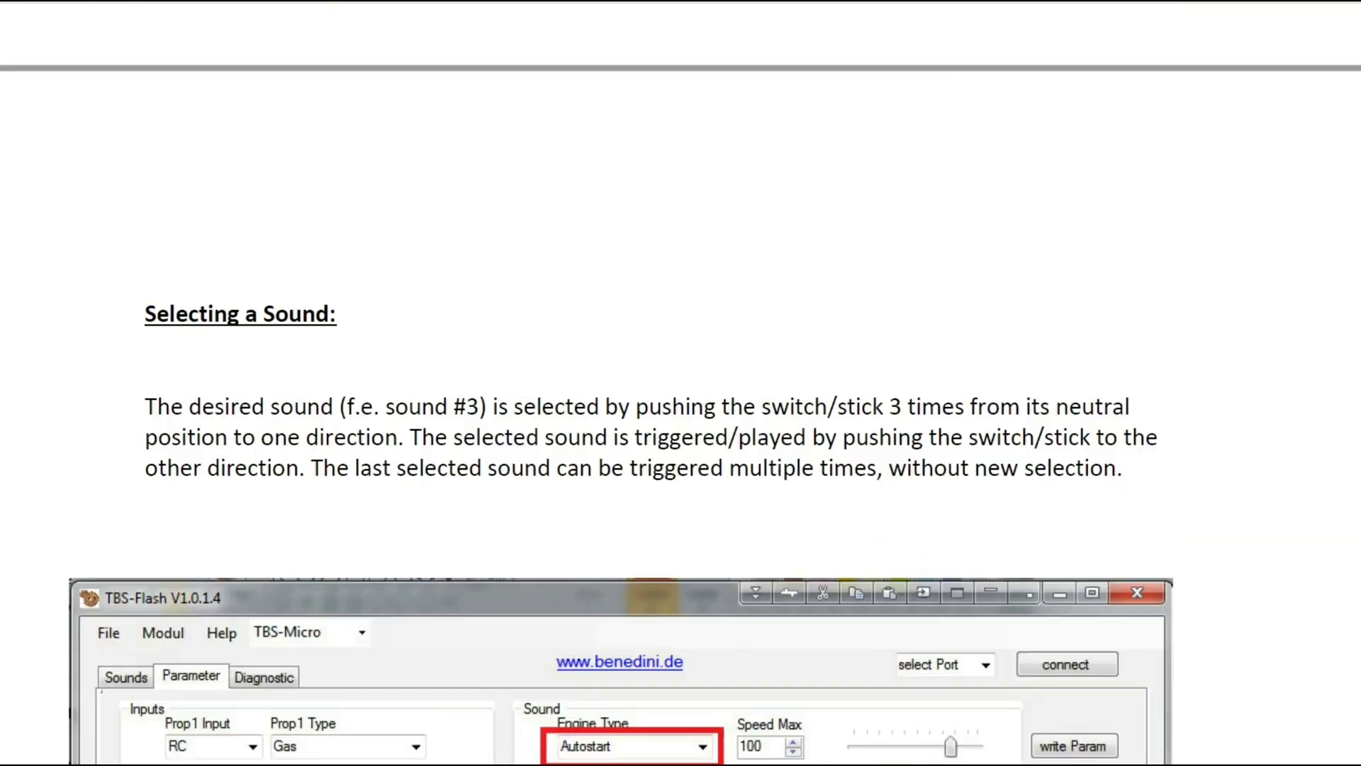
Review the guide's instructions for selecting a sound, filling the sound slots, and setting the Prop3 Type coder
scroll(680, 382, "down", 10)
scroll(680, 383, "up", 10)
scroll(680, 383, "down", 5)
scroll(681, 383, "up", 10)
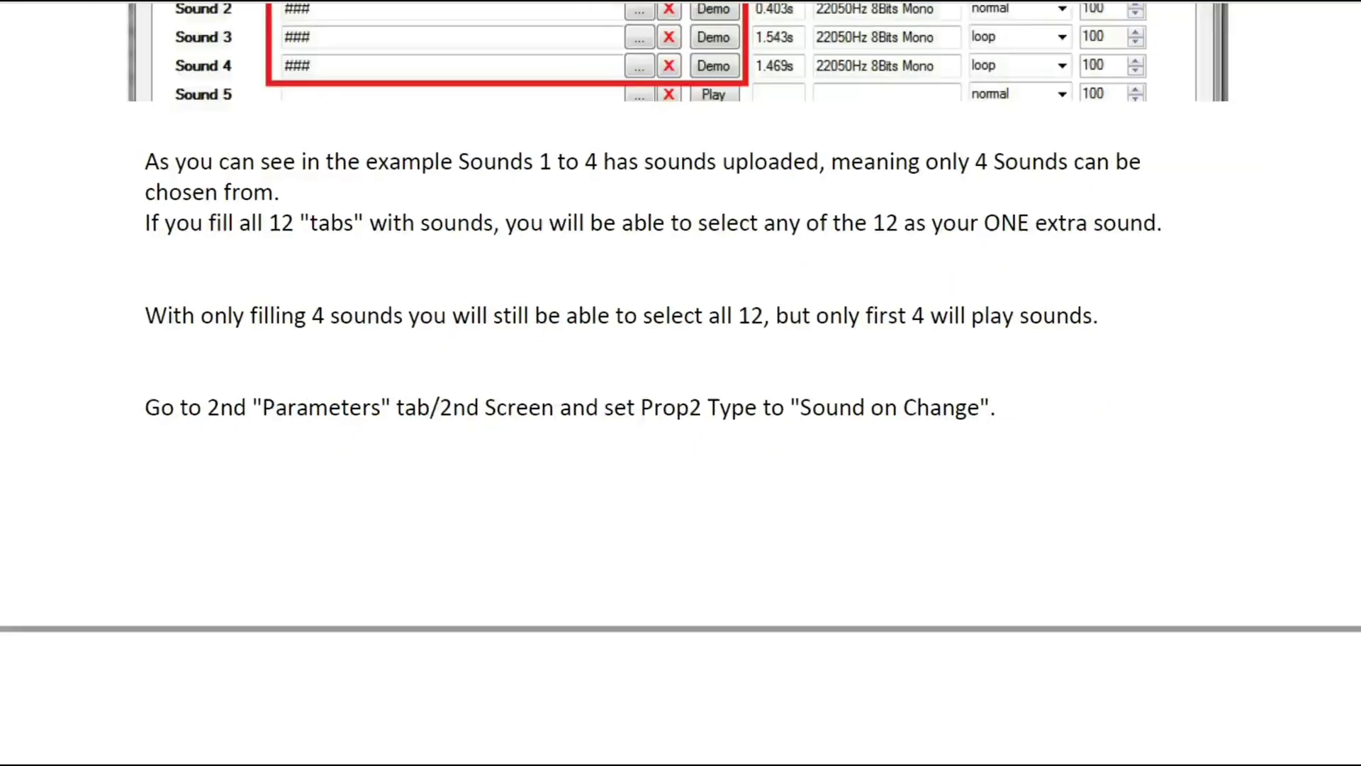
scroll(681, 383, "down", 20)
scroll(681, 383, "up", 10)
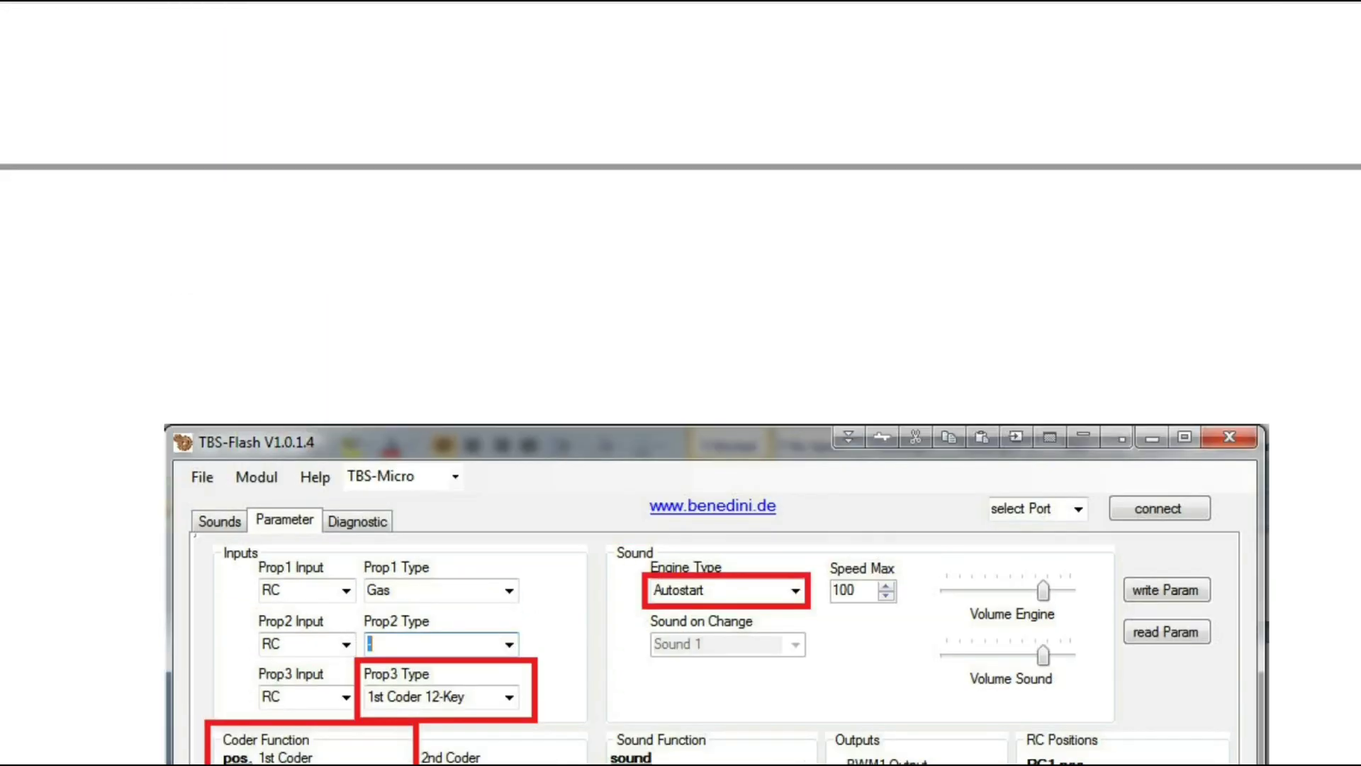
scroll(680, 383, "down", 5)
scroll(1339, 411, "up", 5)
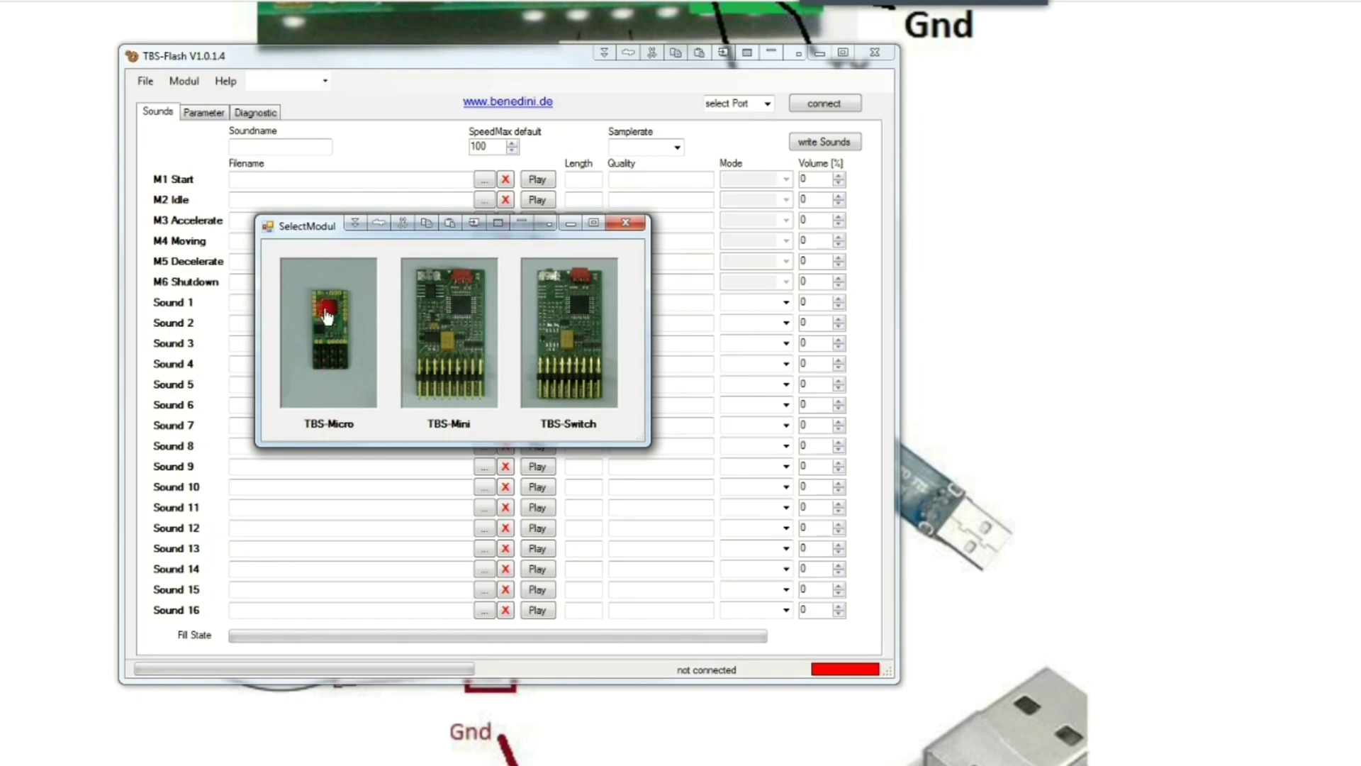
Choose TBS-Micro as the module and look over the commands for opening and saving sound and parameter files
left_click(339, 347)
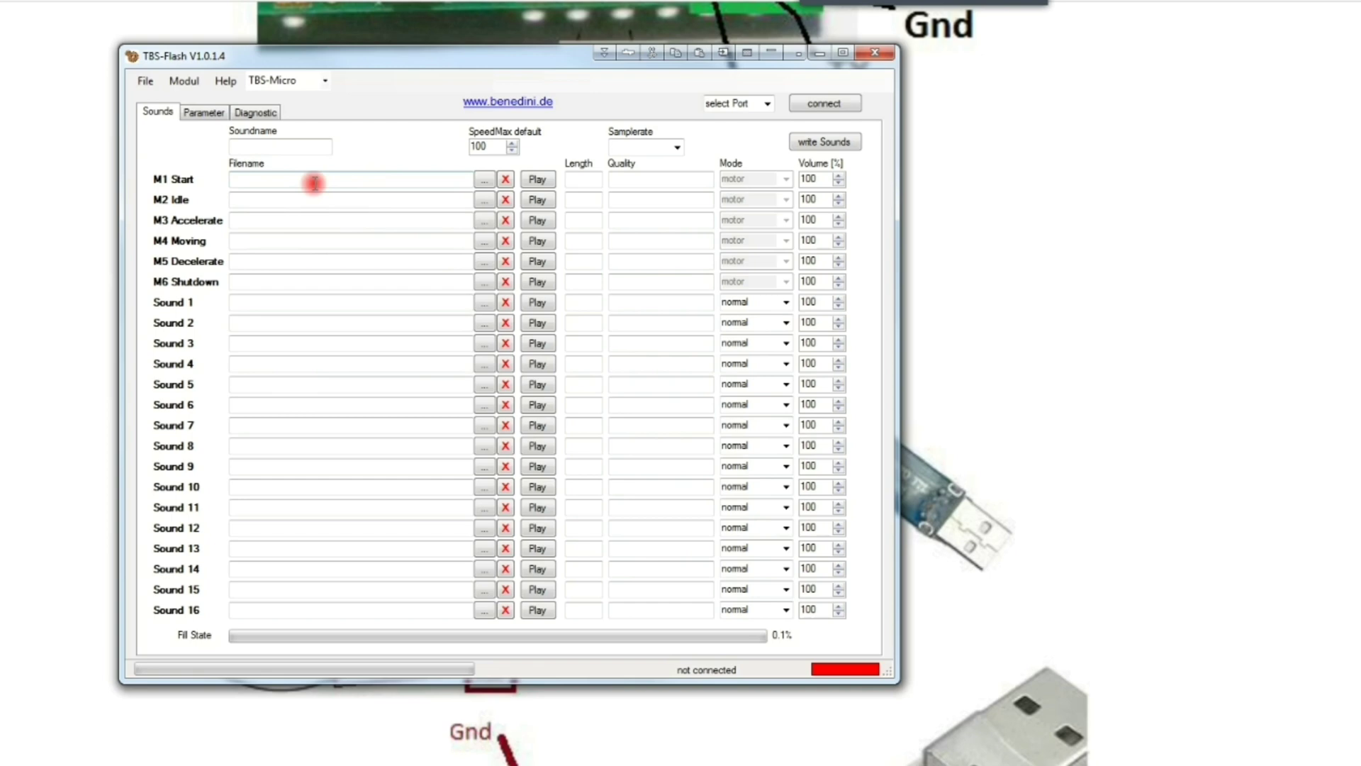
left_click(145, 81)
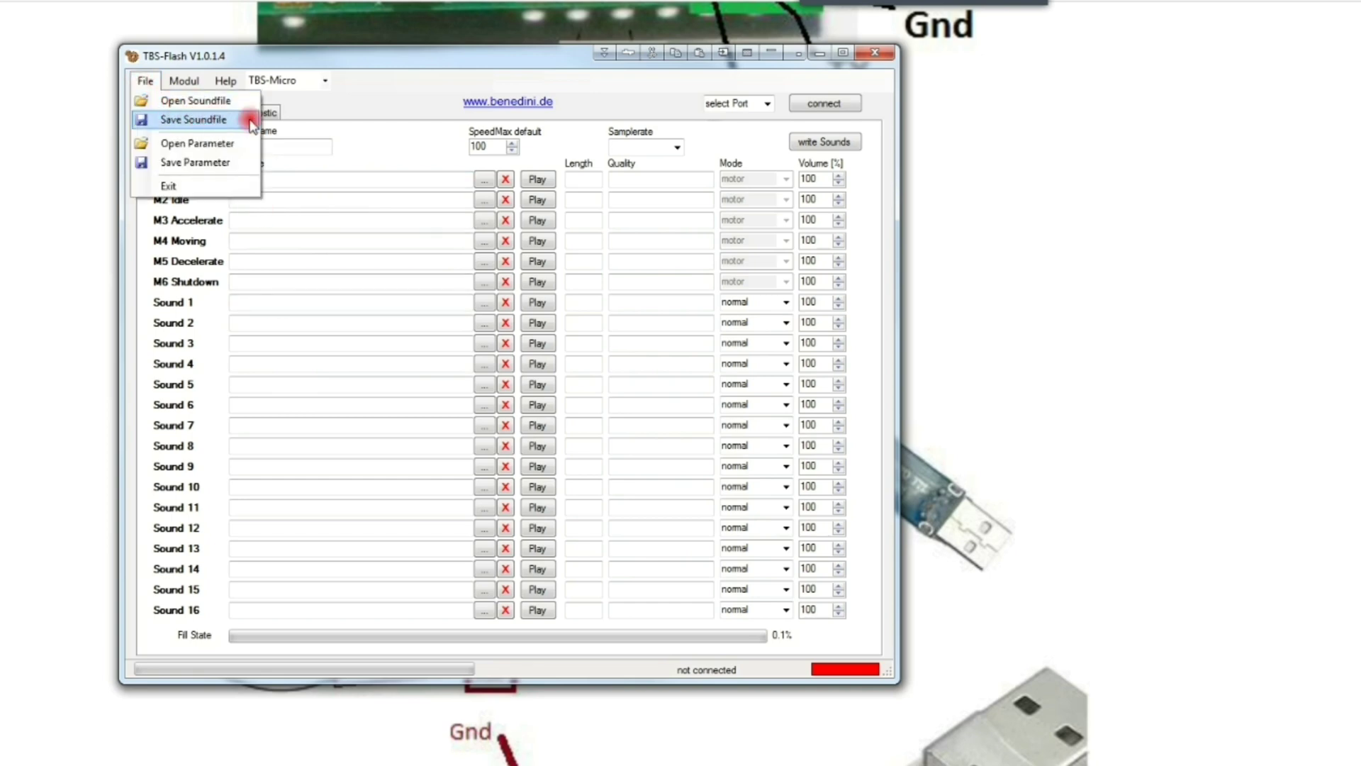
left_click(358, 106)
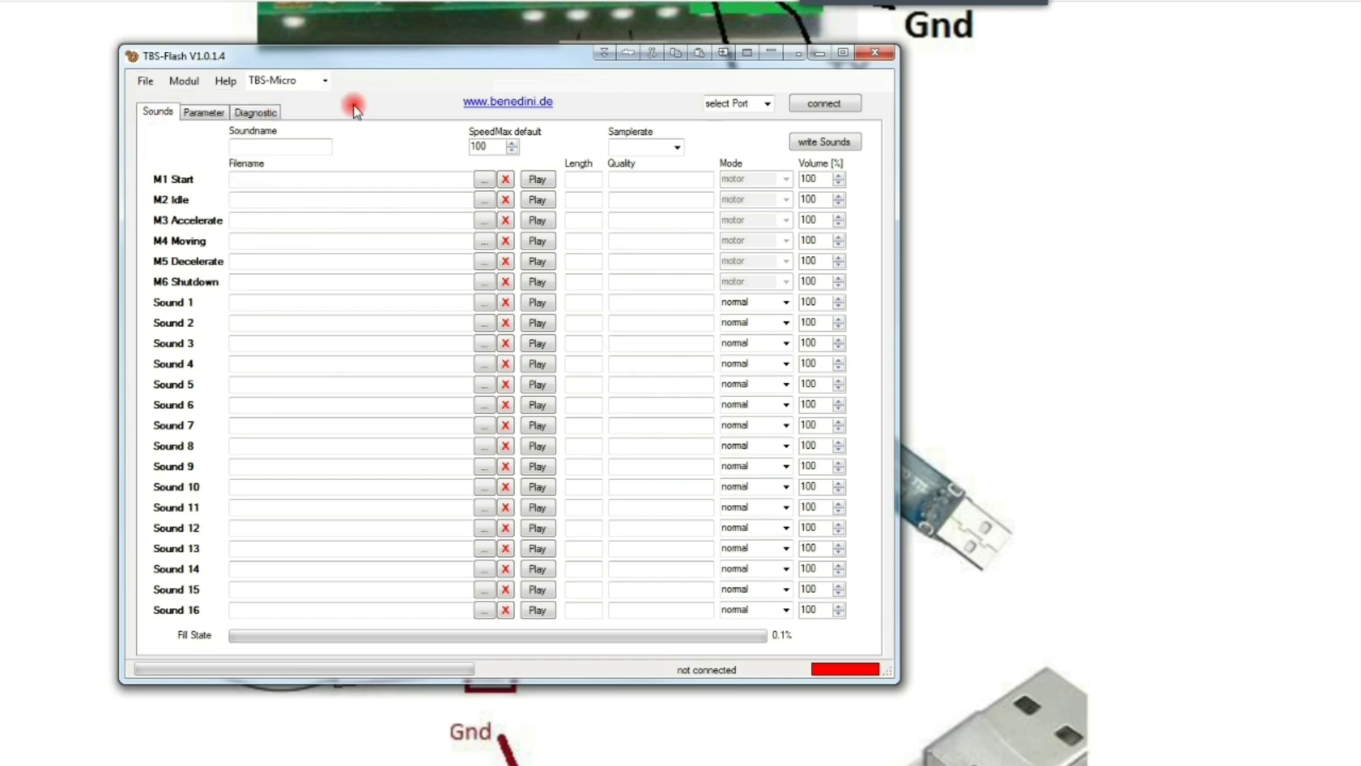
left_click(147, 82)
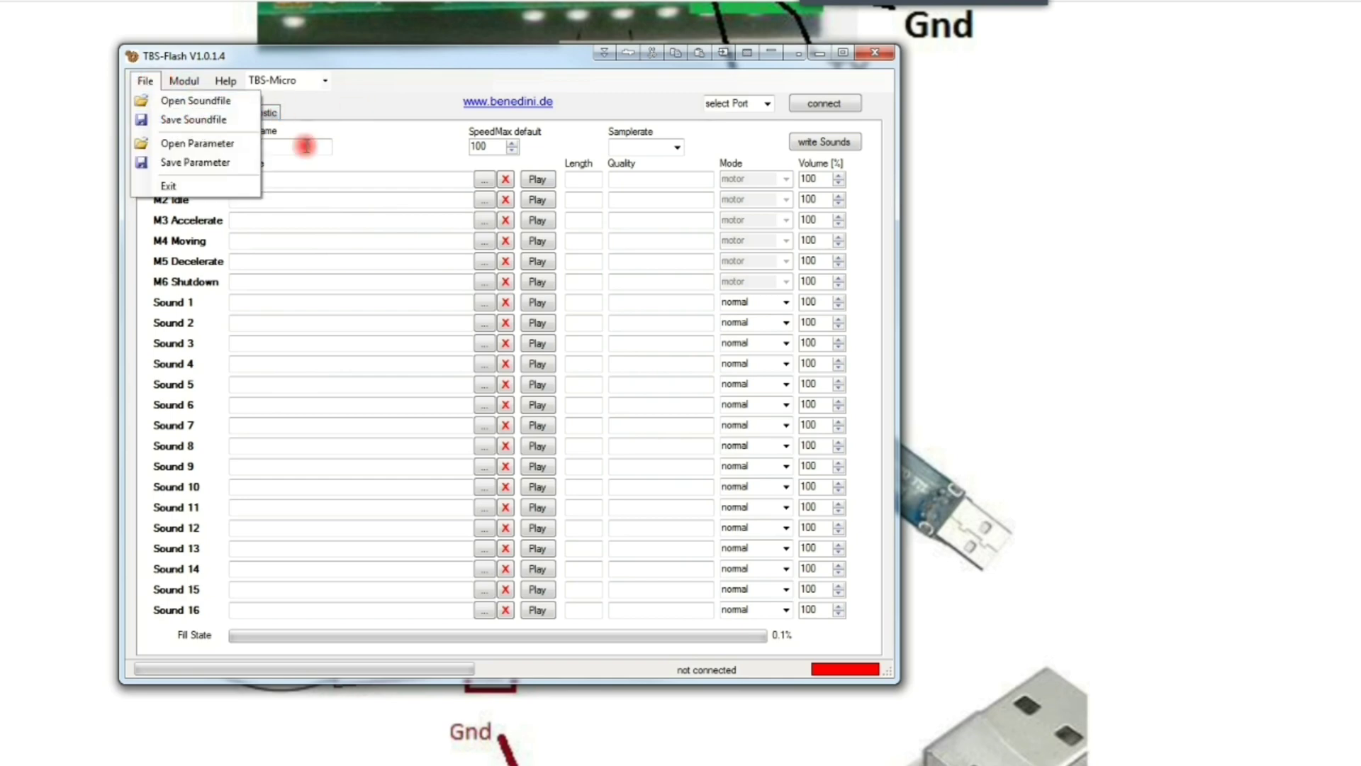
left_click(383, 87)
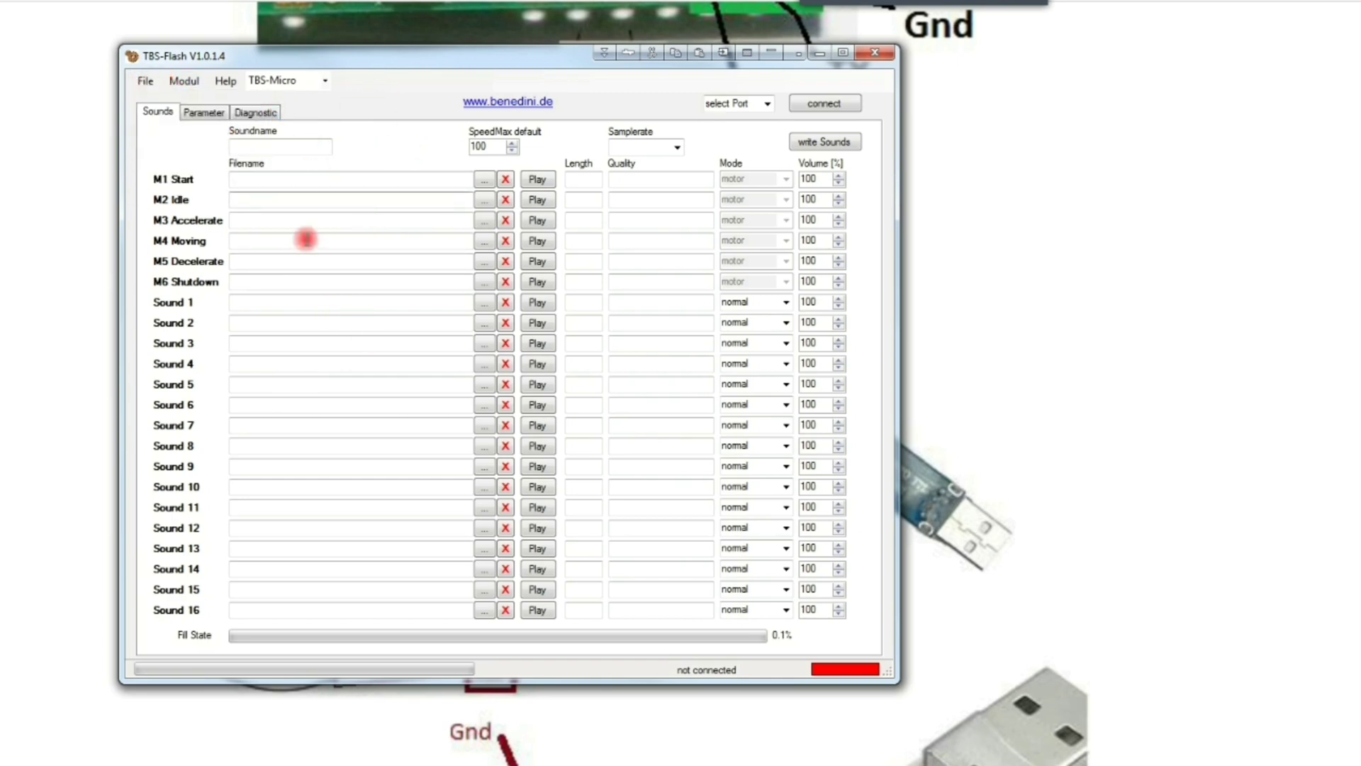
left_click(146, 82)
left_click(148, 83)
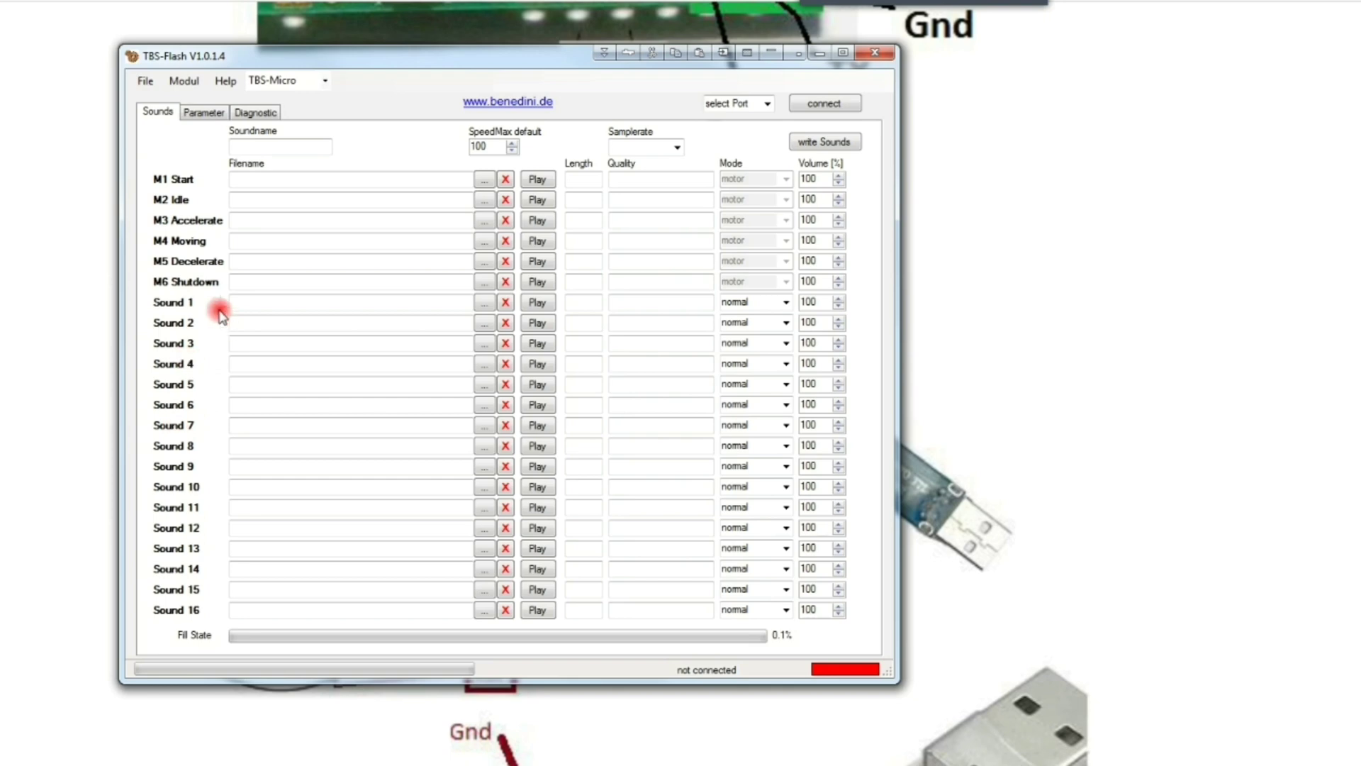
Show the parameter settings and inspect the Engine Type options
left_click(207, 114)
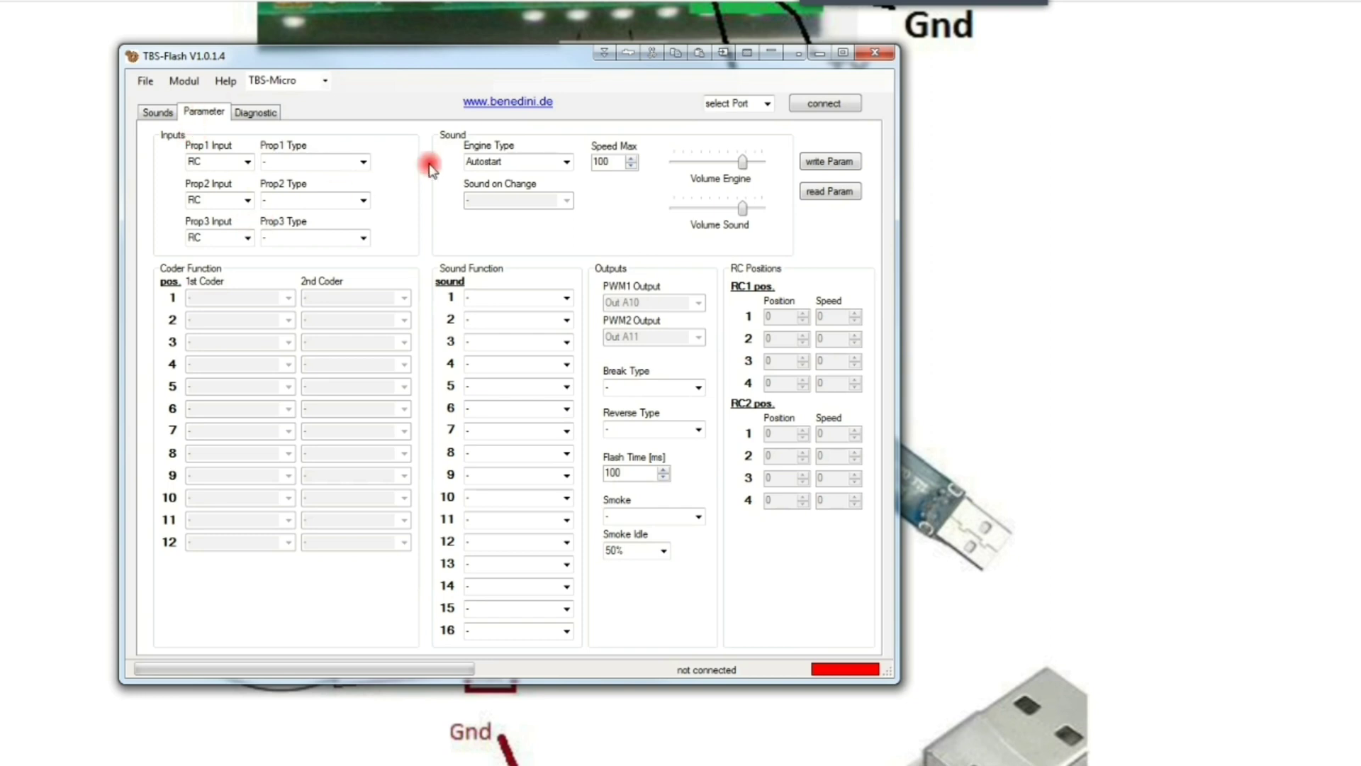
left_click(566, 162)
left_click(515, 161)
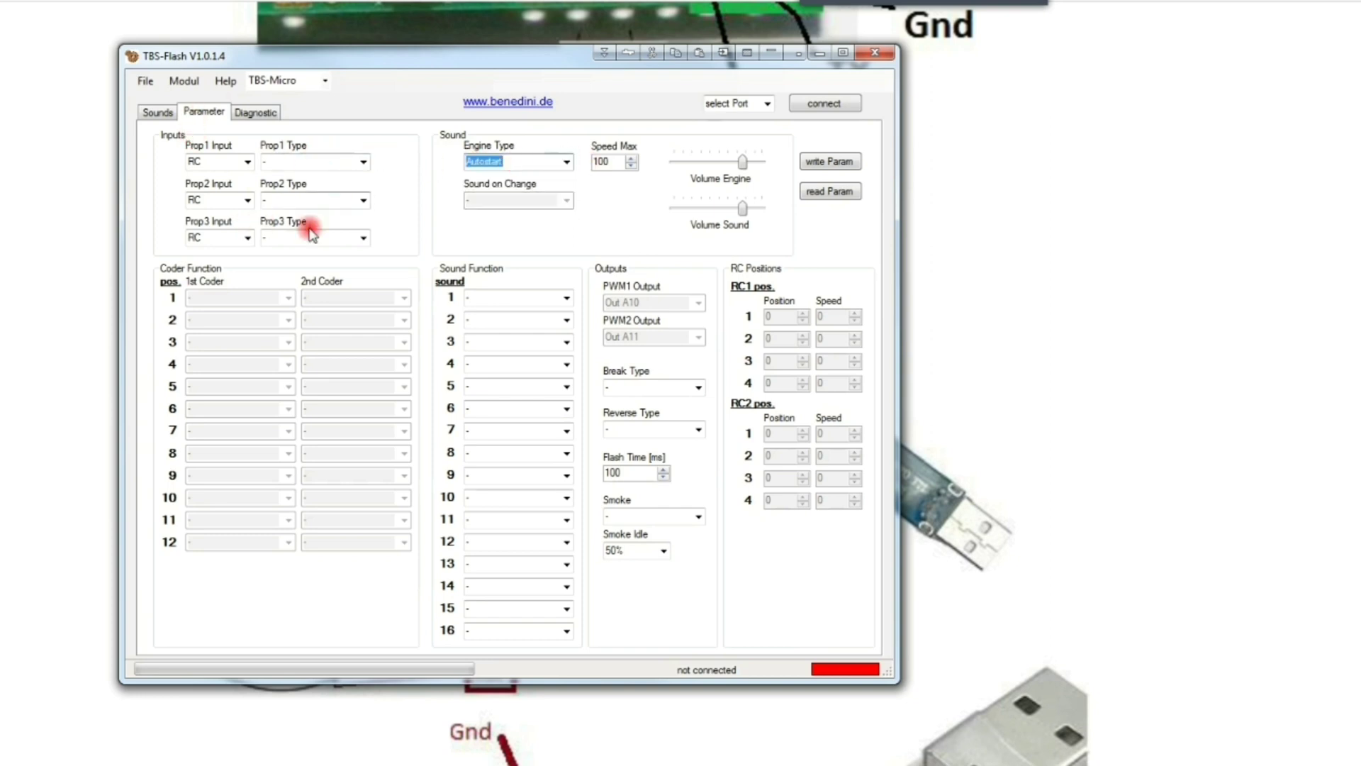
Open a saved parameter file to load its settings for the TBS-Micro module
left_click(145, 81)
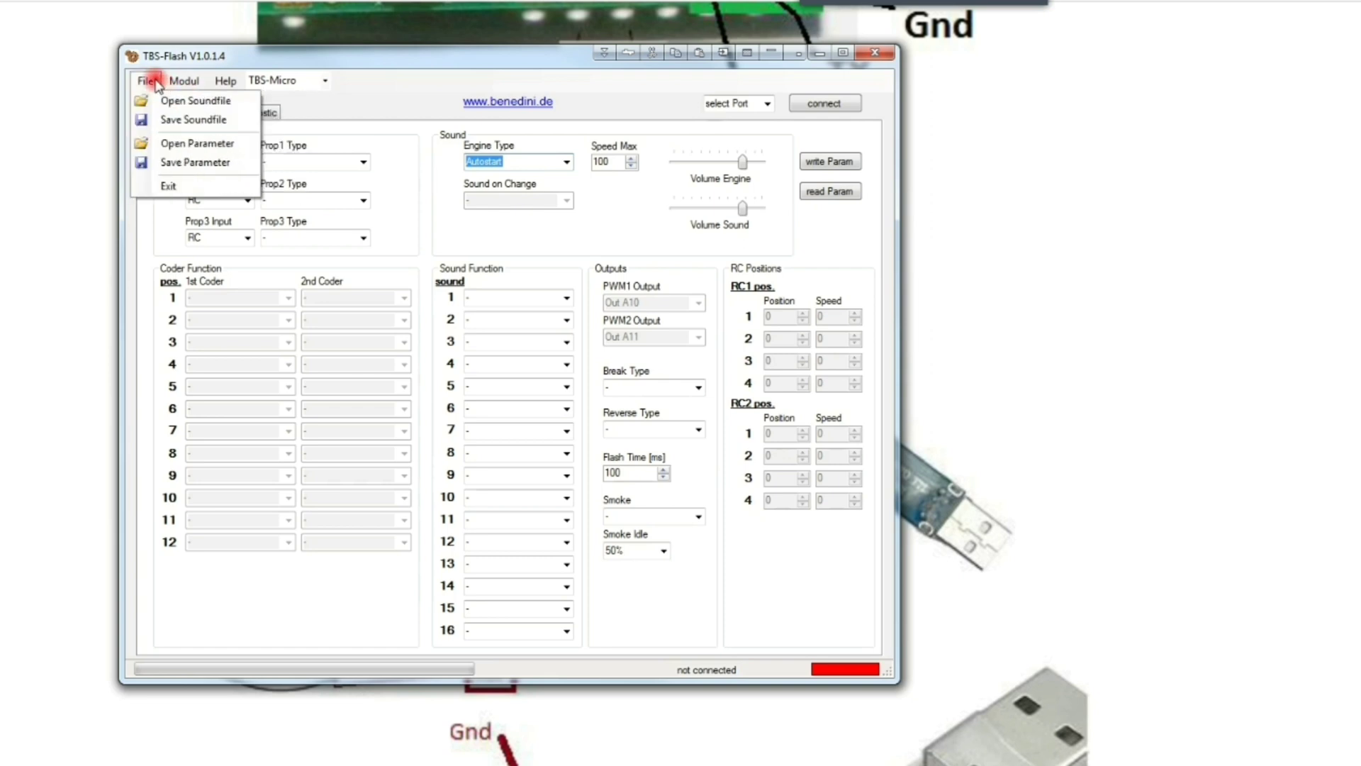
left_click(157, 84)
left_click(183, 81)
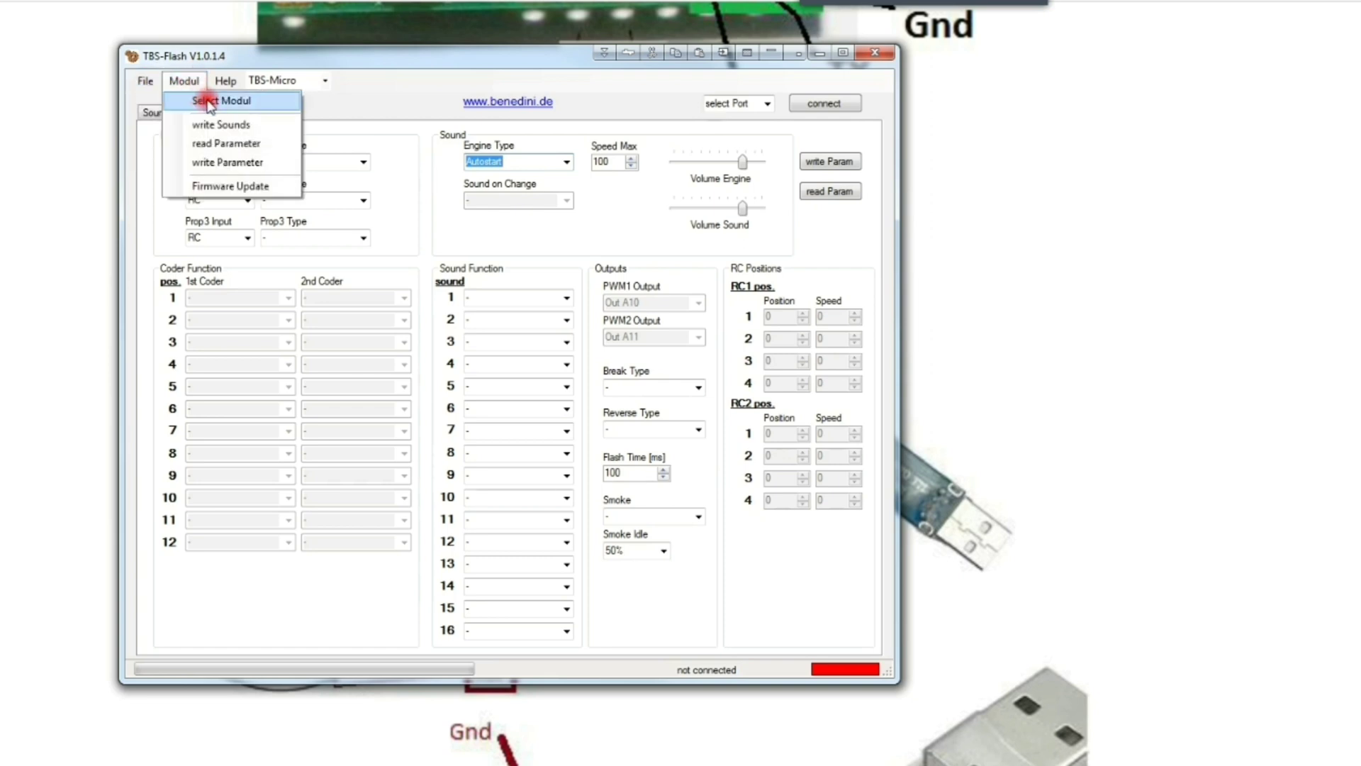
mouse_move(145, 81)
left_click(197, 142)
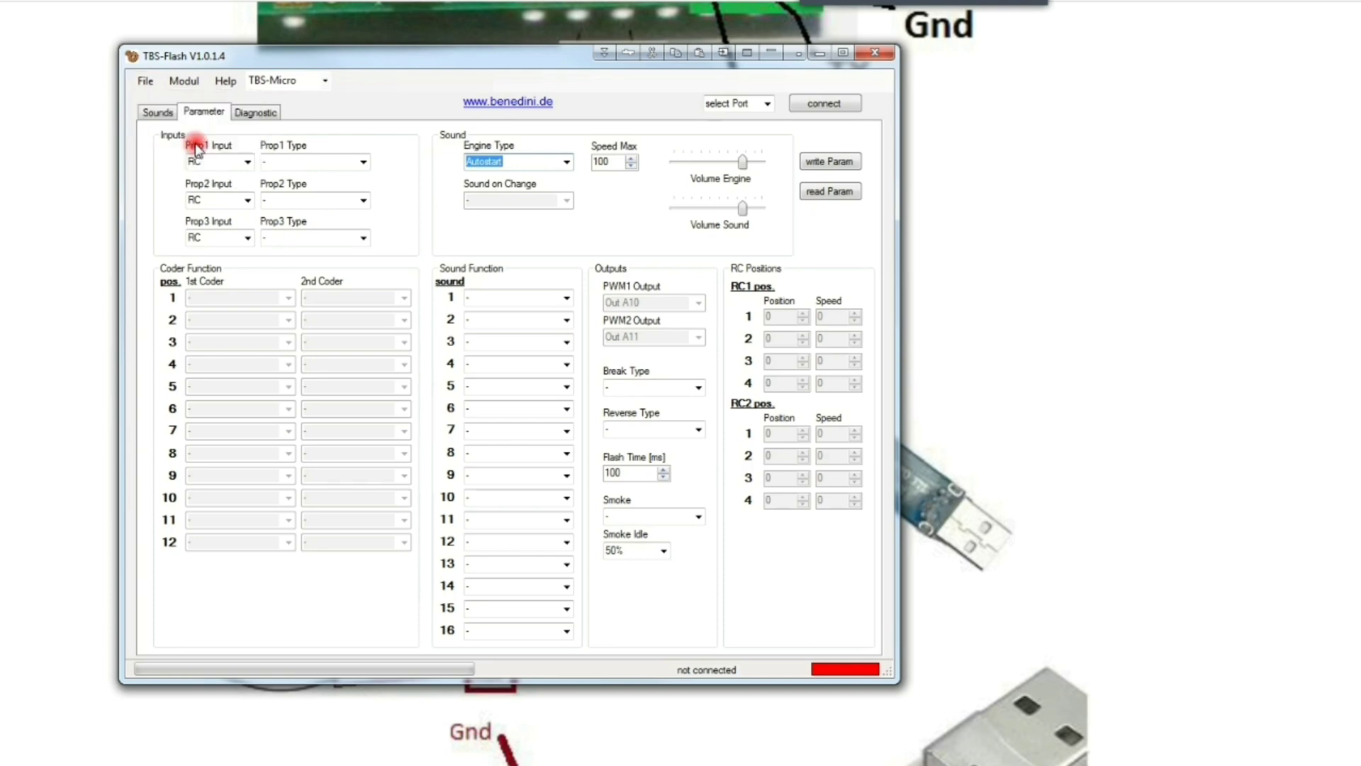
double_click(312, 189)
double_click(309, 186)
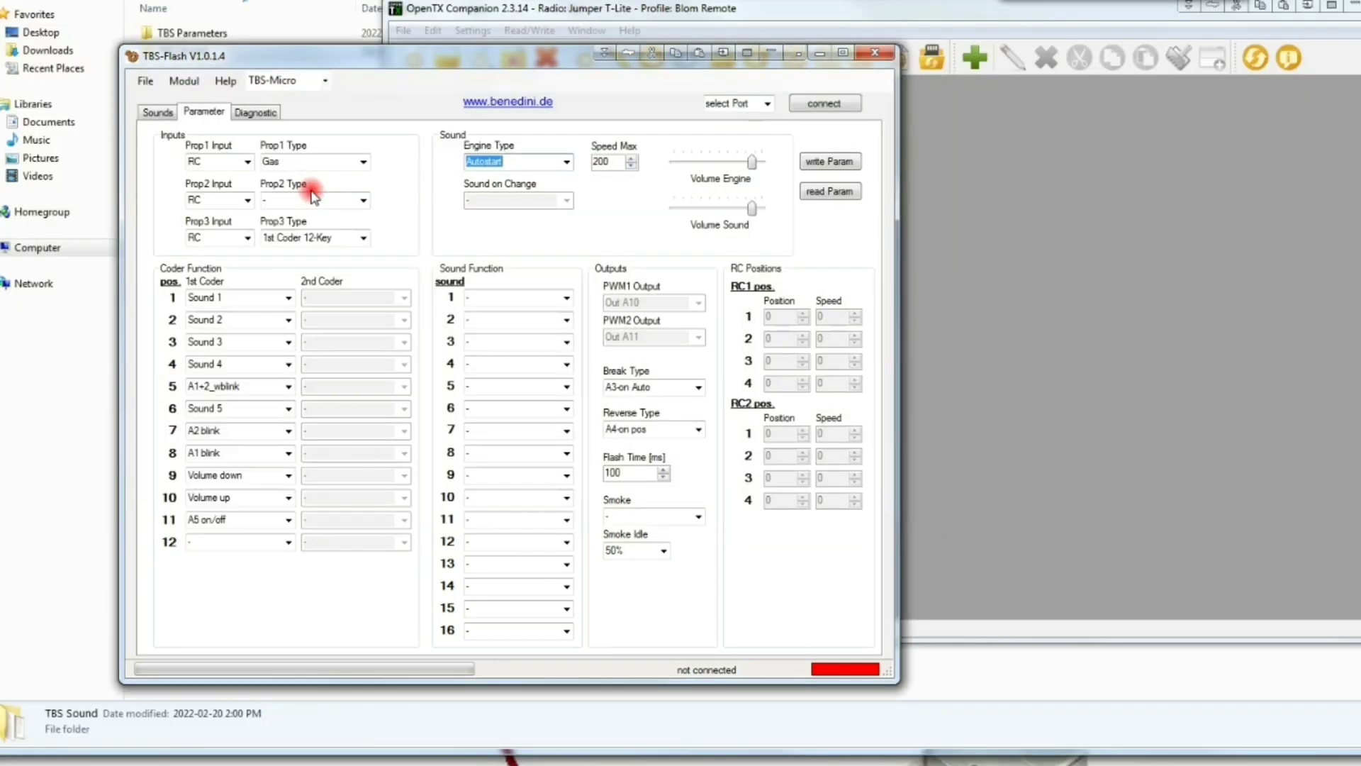
Review the loaded Engine Type, Speed Max, Prop3 Type and Prop1 Type settings
left_click(530, 161)
left_click_drag(611, 161, 593, 161)
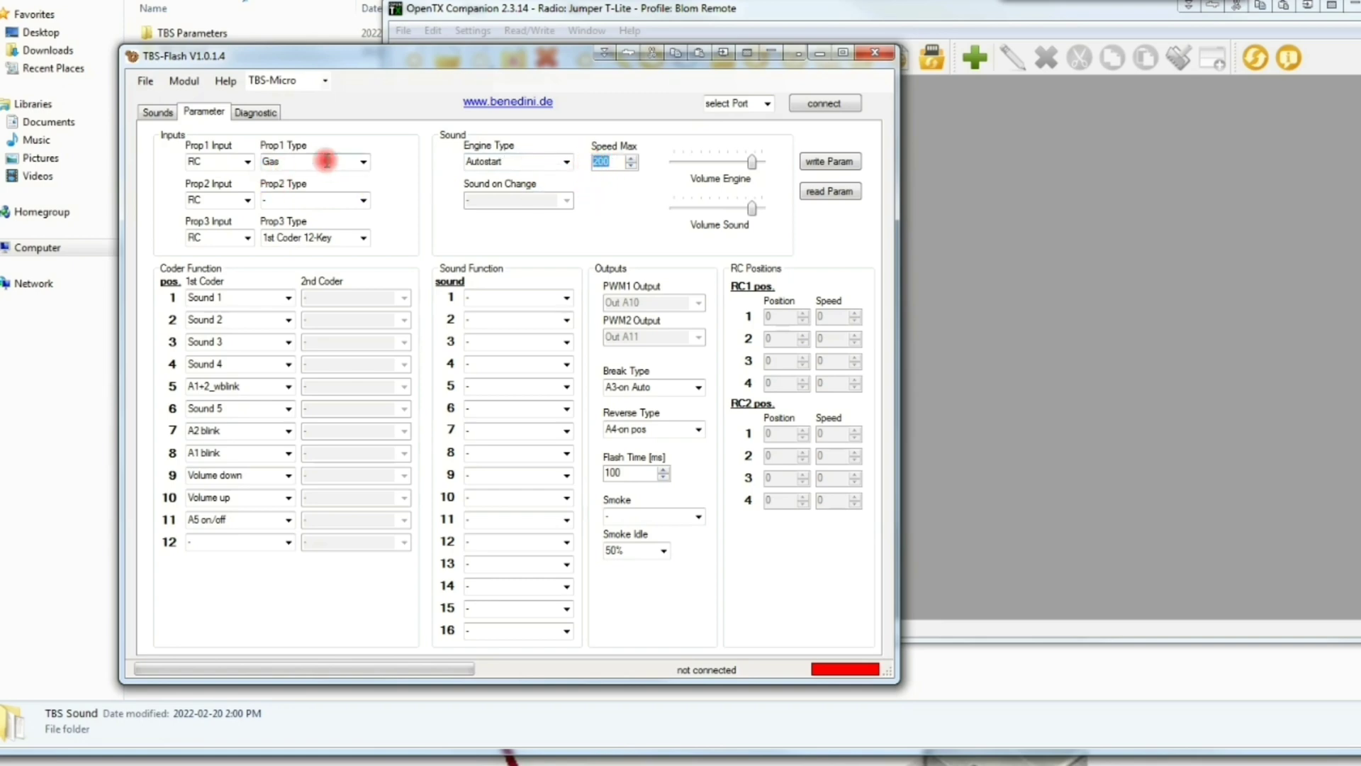
left_click(359, 239)
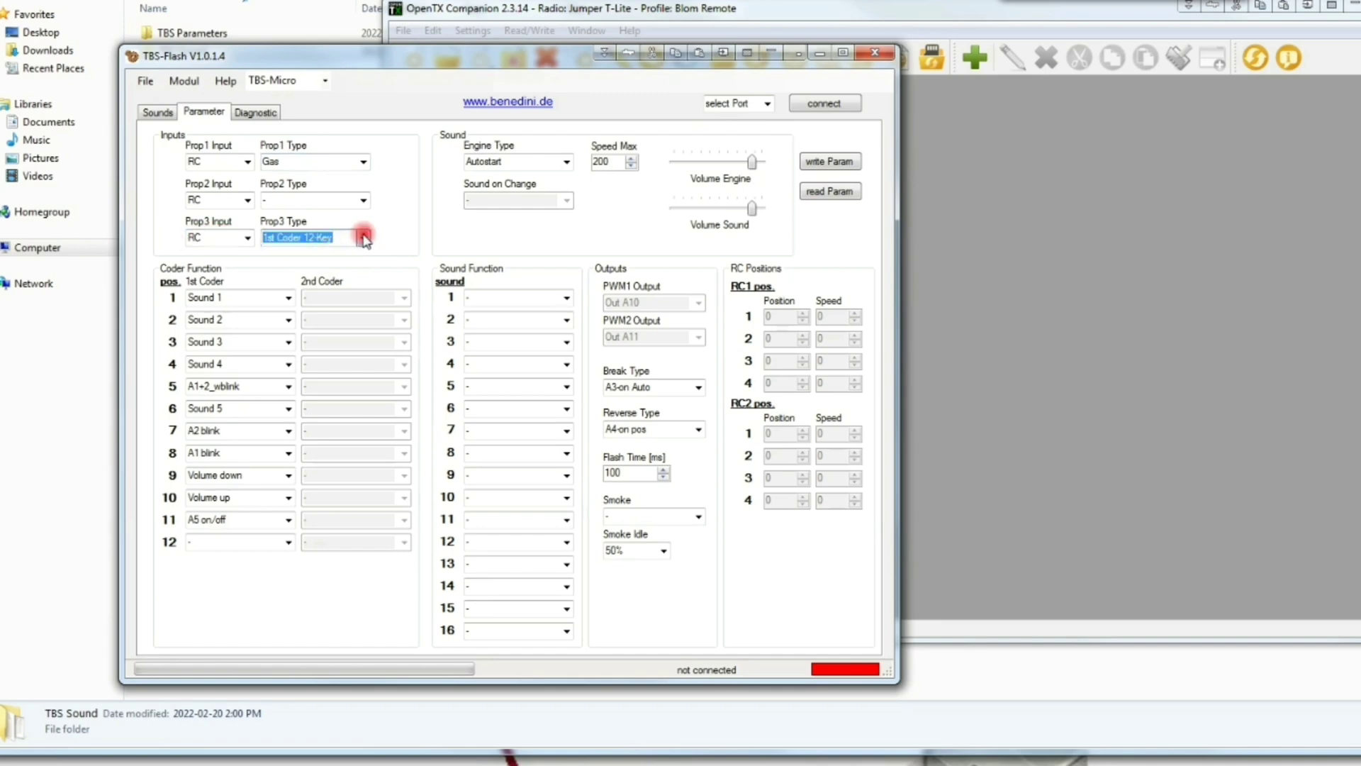
left_click(363, 239)
left_click(364, 239)
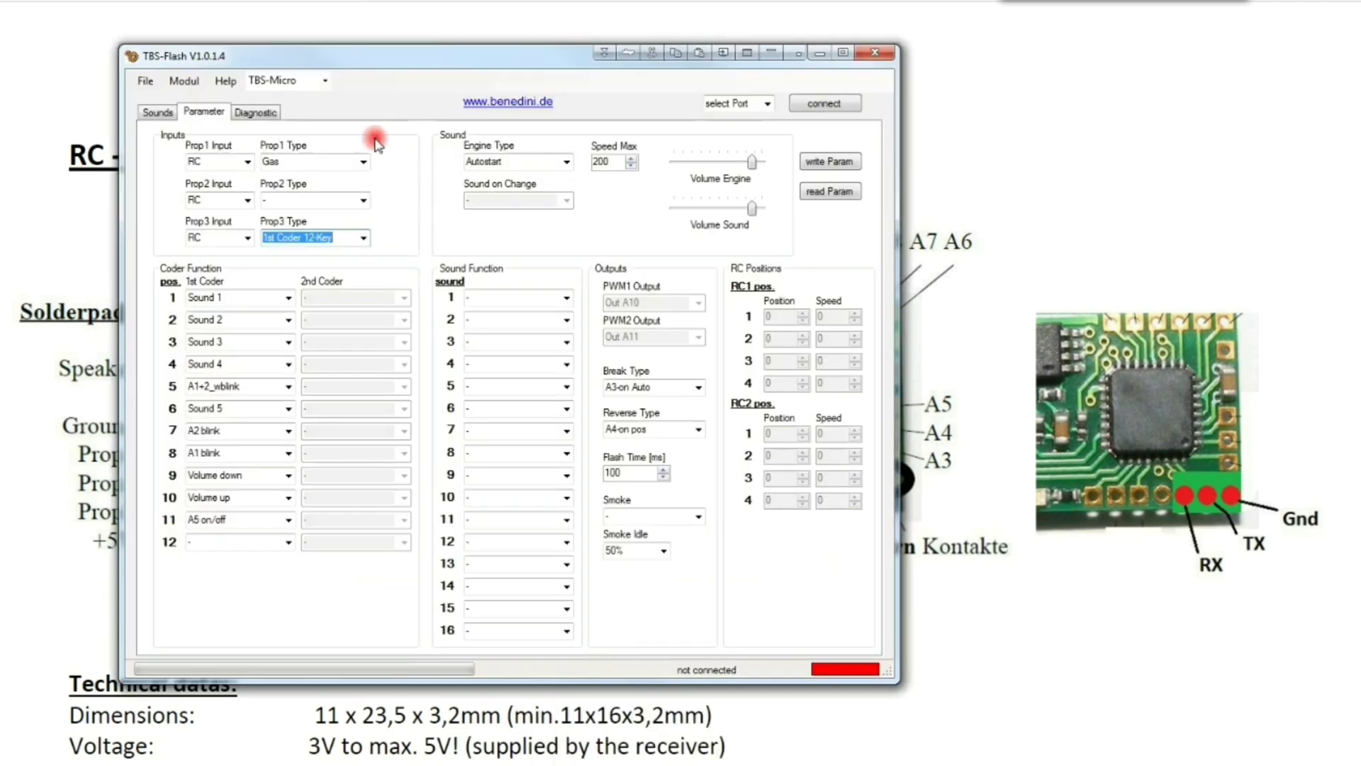
left_click(305, 161)
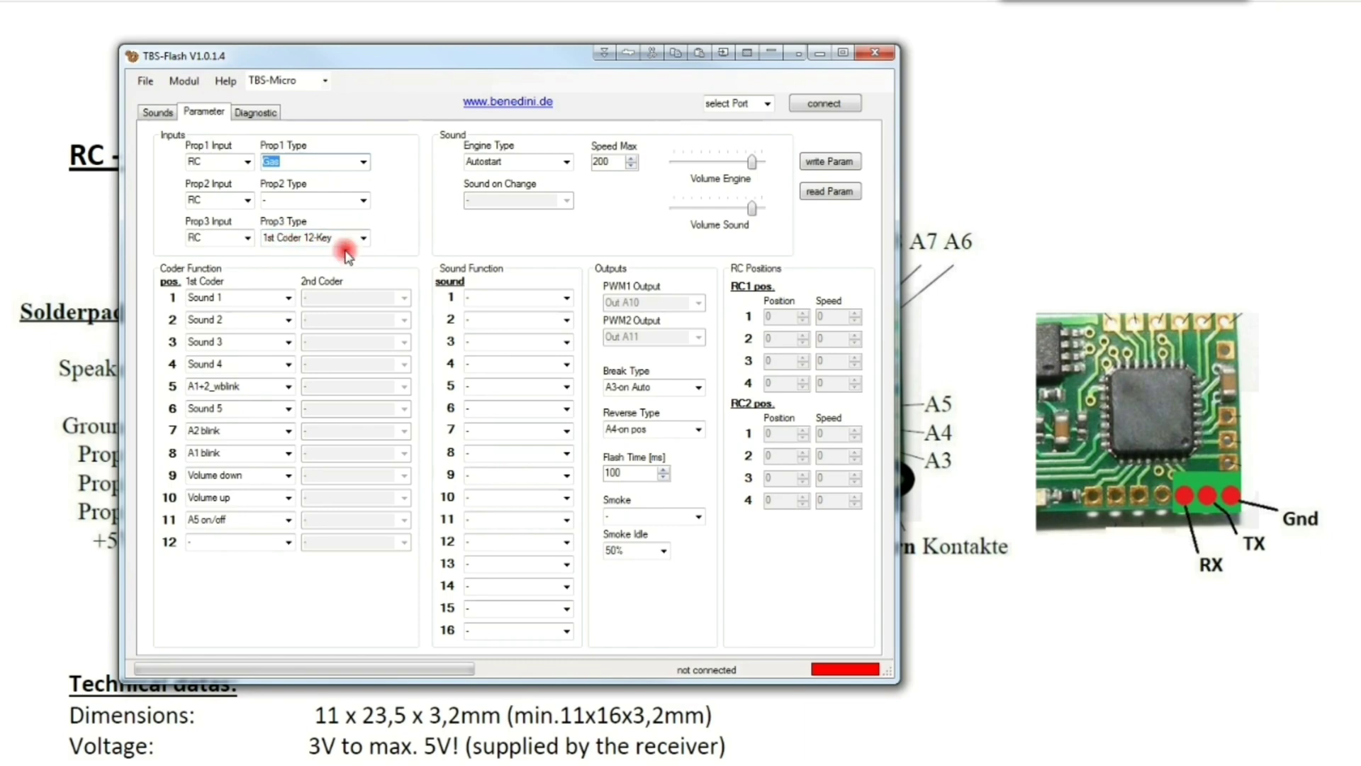
Check the sound slots, the first coder assignment, and the Sound Function options for sounds 1 and 5
left_click(158, 112)
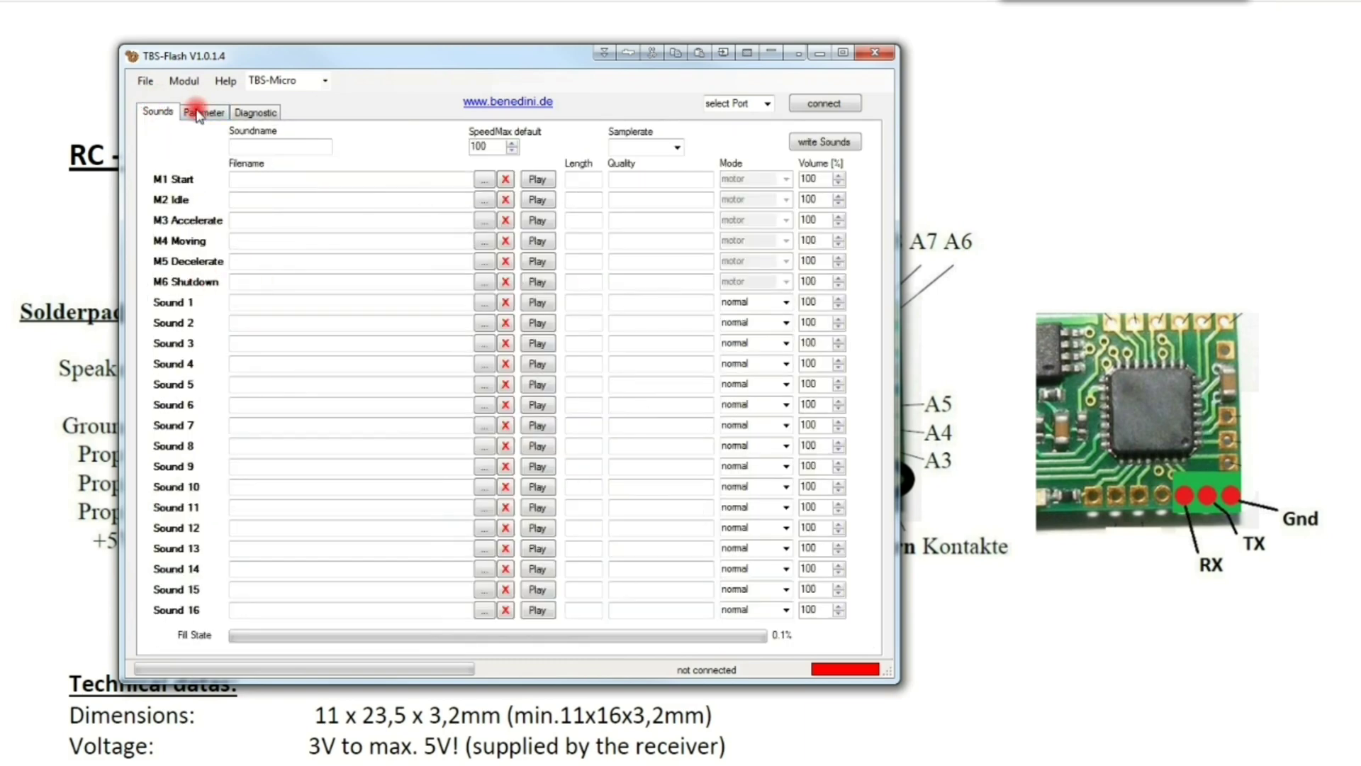
left_click(198, 112)
left_click(246, 300)
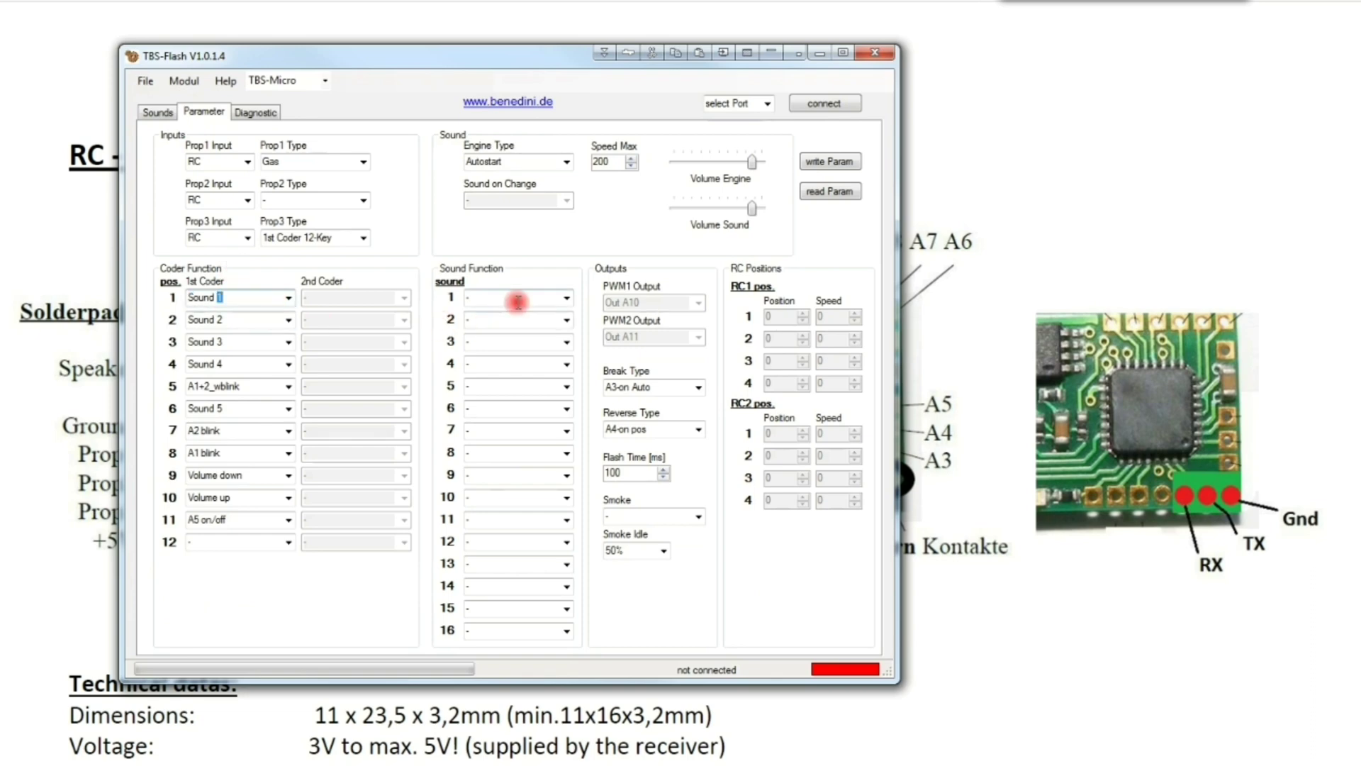
left_click(567, 298)
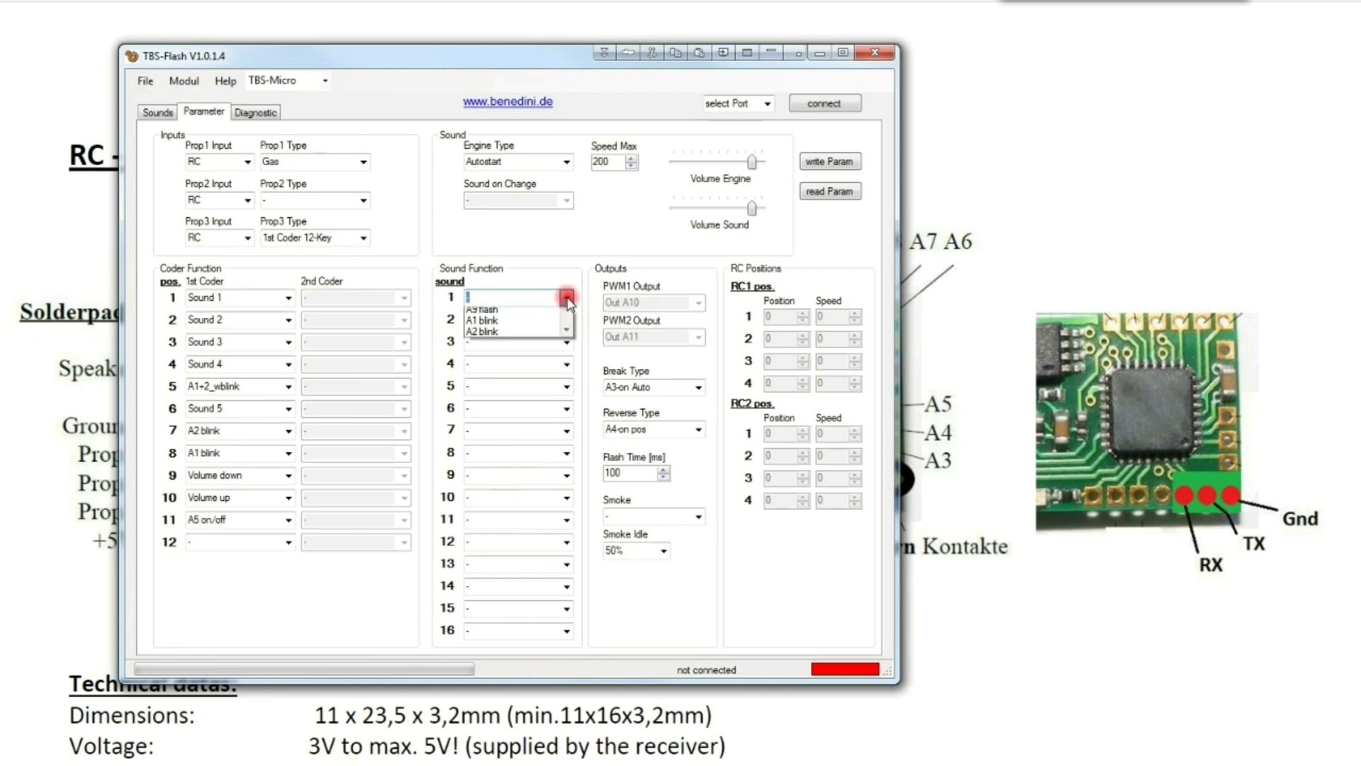
left_click(178, 299)
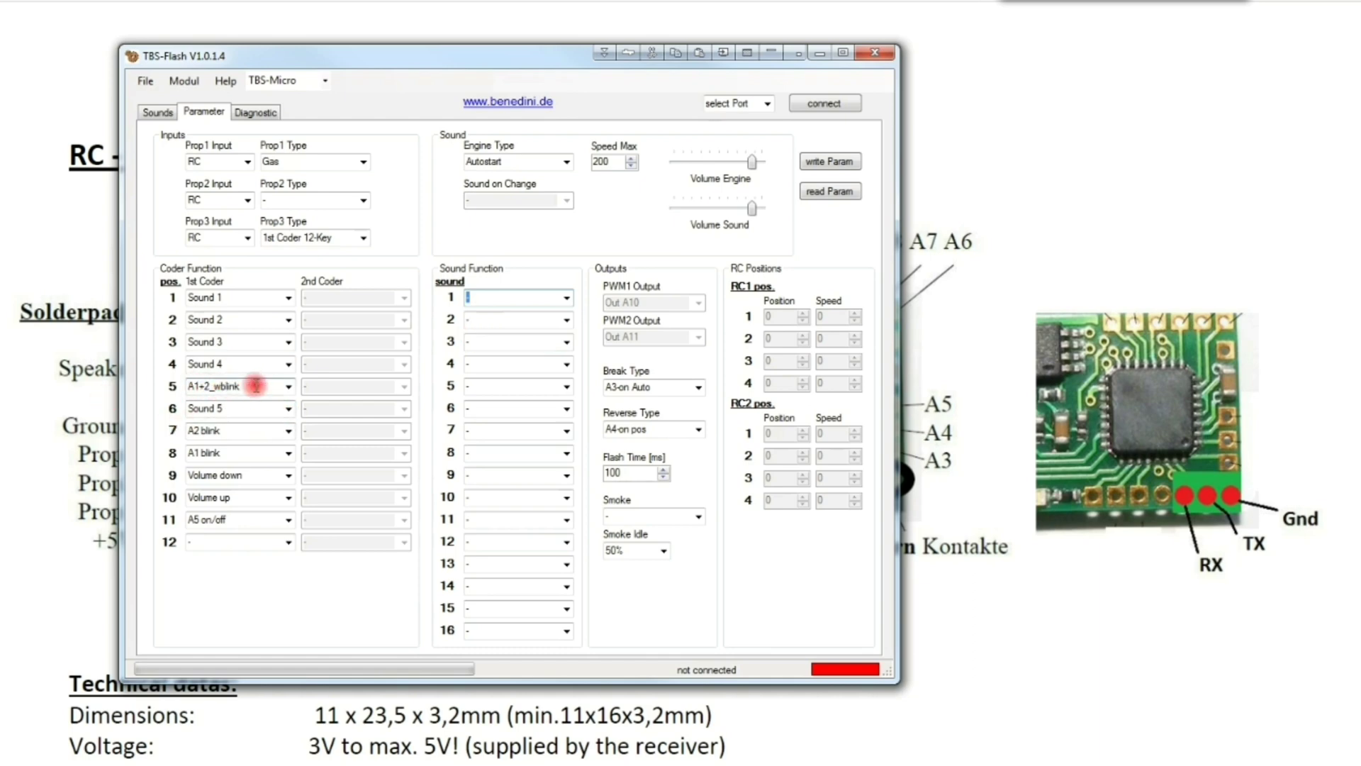
left_click(557, 386)
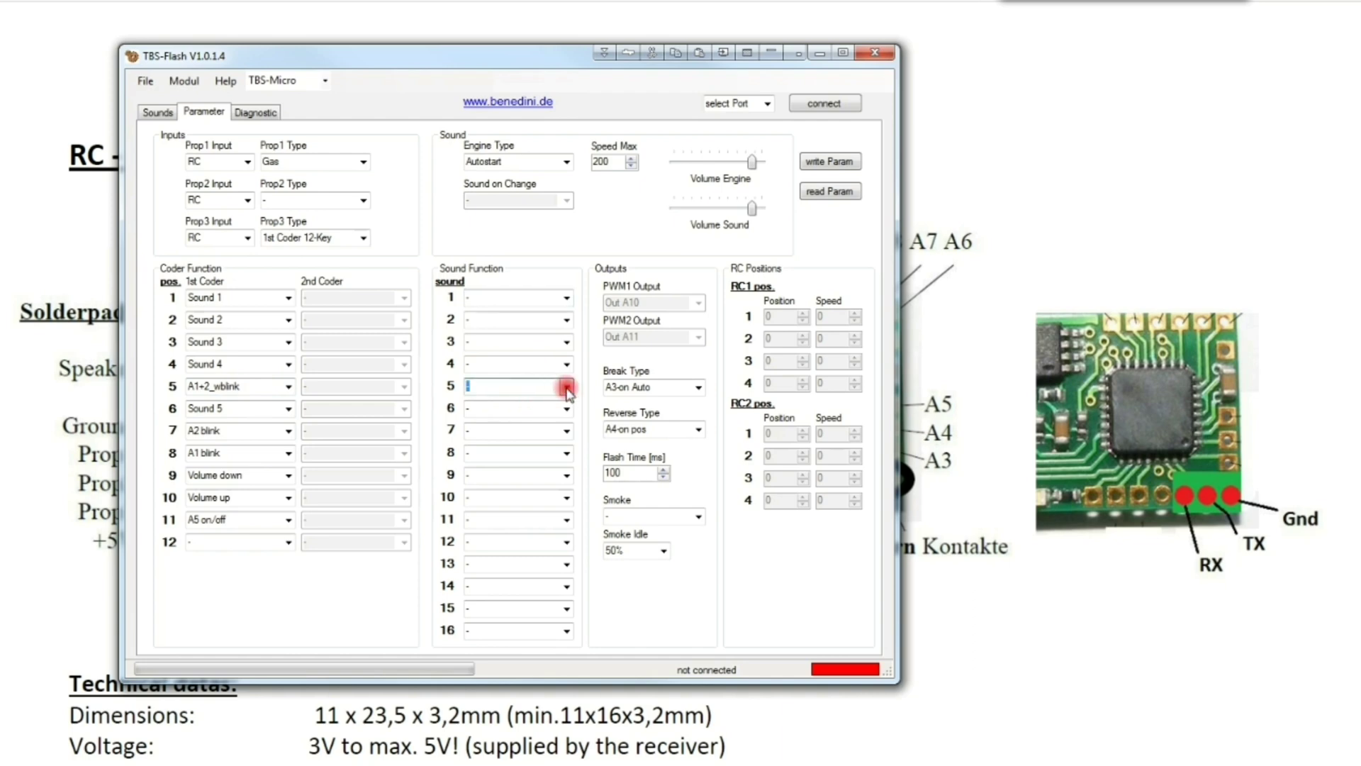
left_click(566, 387)
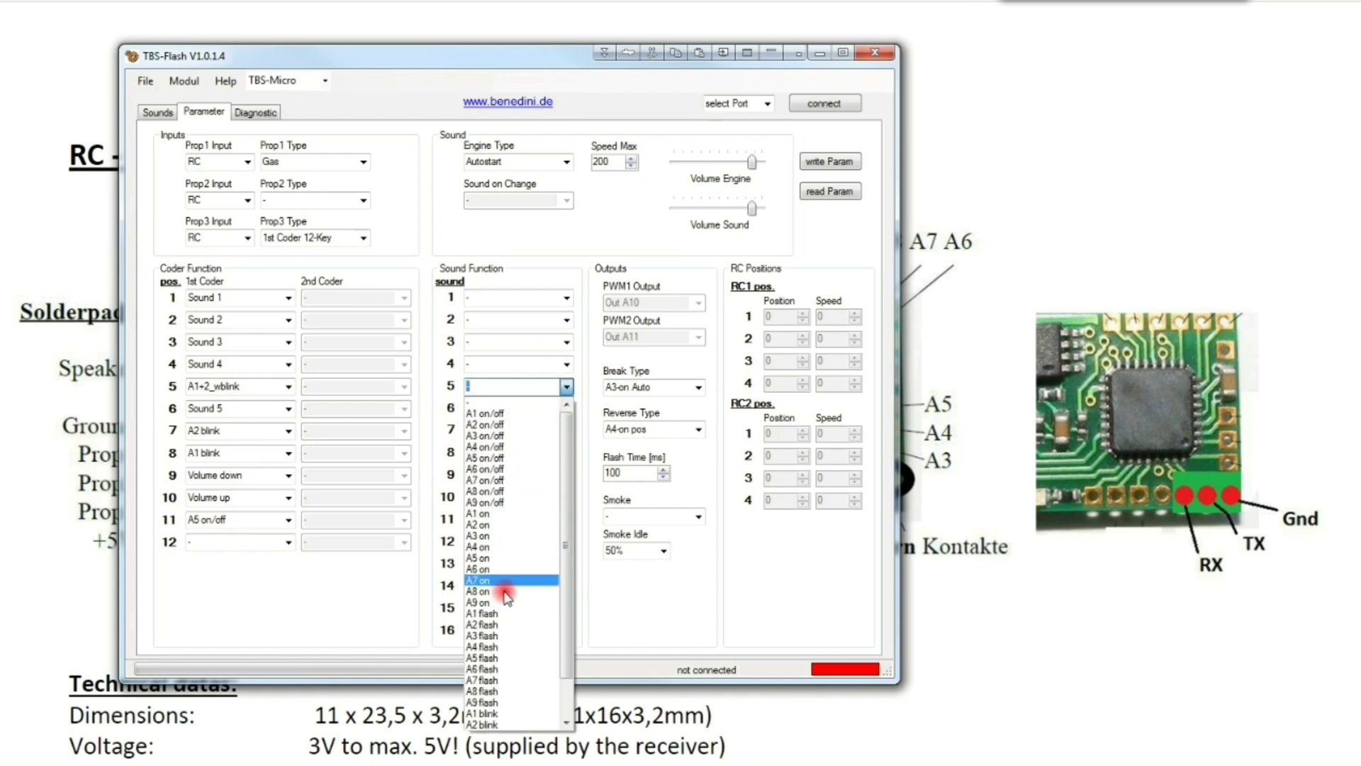
left_click(524, 386)
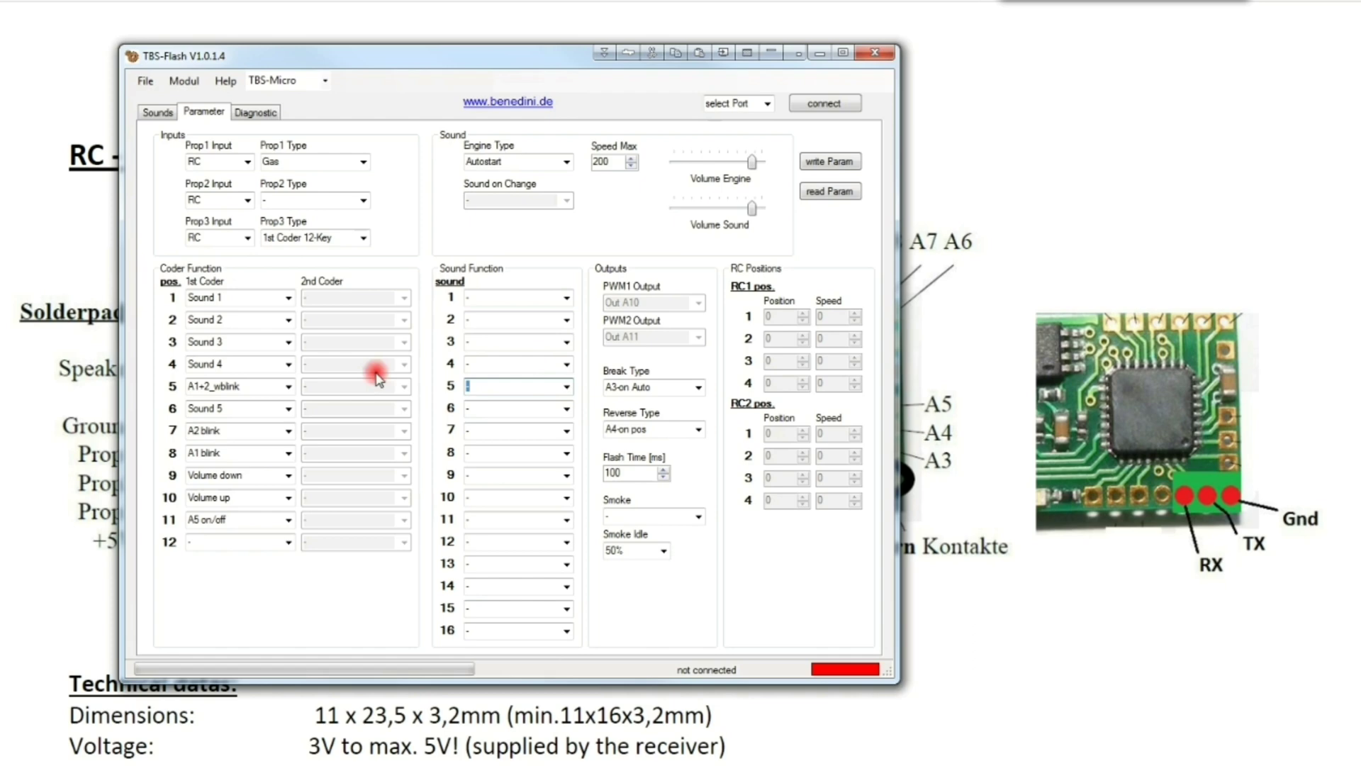
Browse the on, flash and blink output options in the Sound Function list for sound 5
left_click(567, 387)
scroll(522, 614, "down", 2)
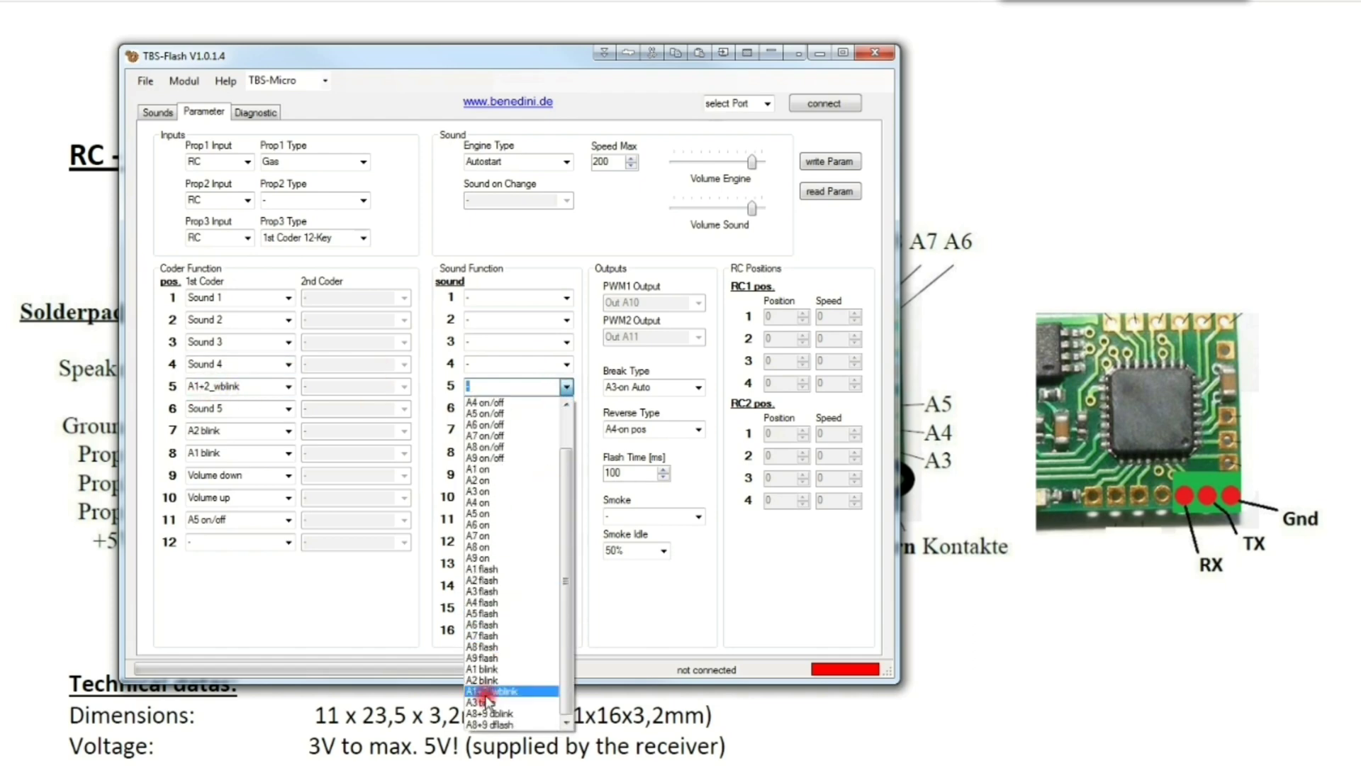
left_click(290, 642)
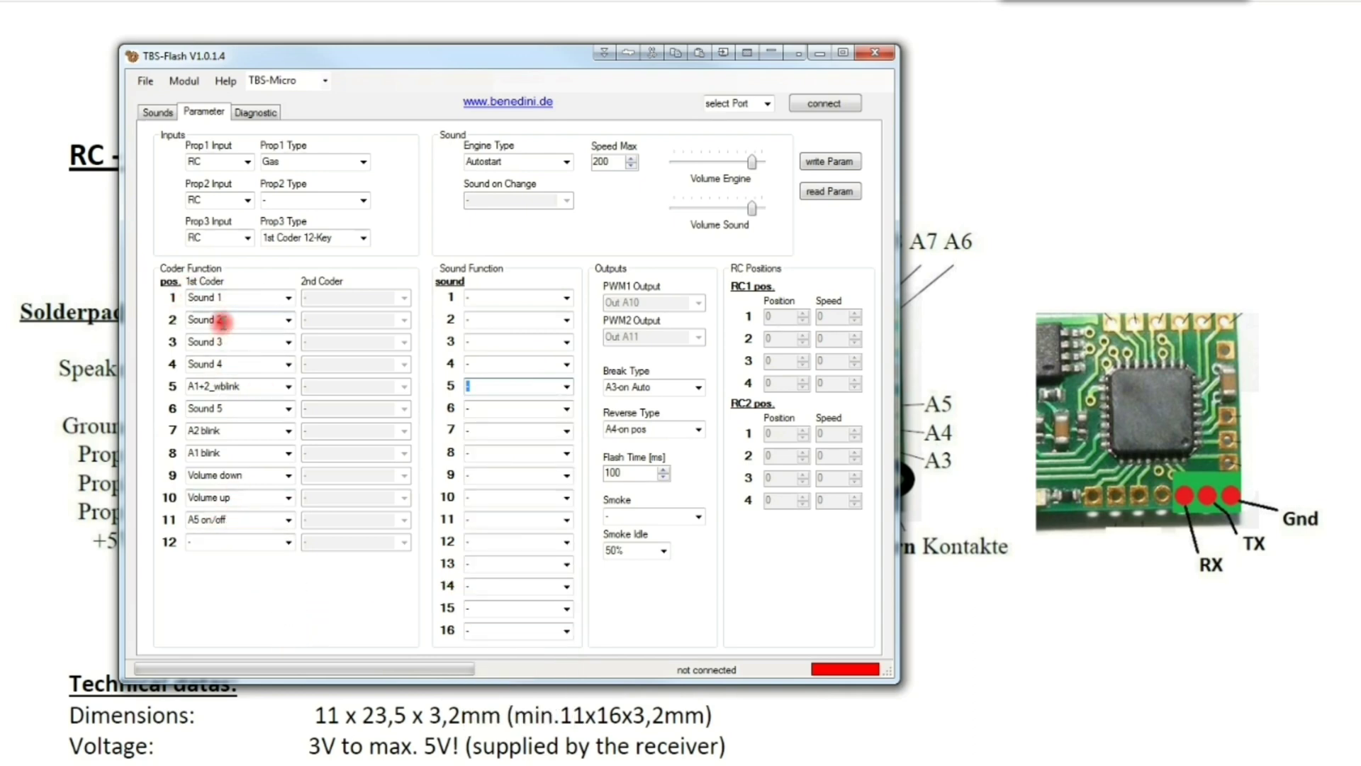
Check the first coder assignments at positions 12, 11, 6 and 7 in the Coder Function list
left_click(241, 538)
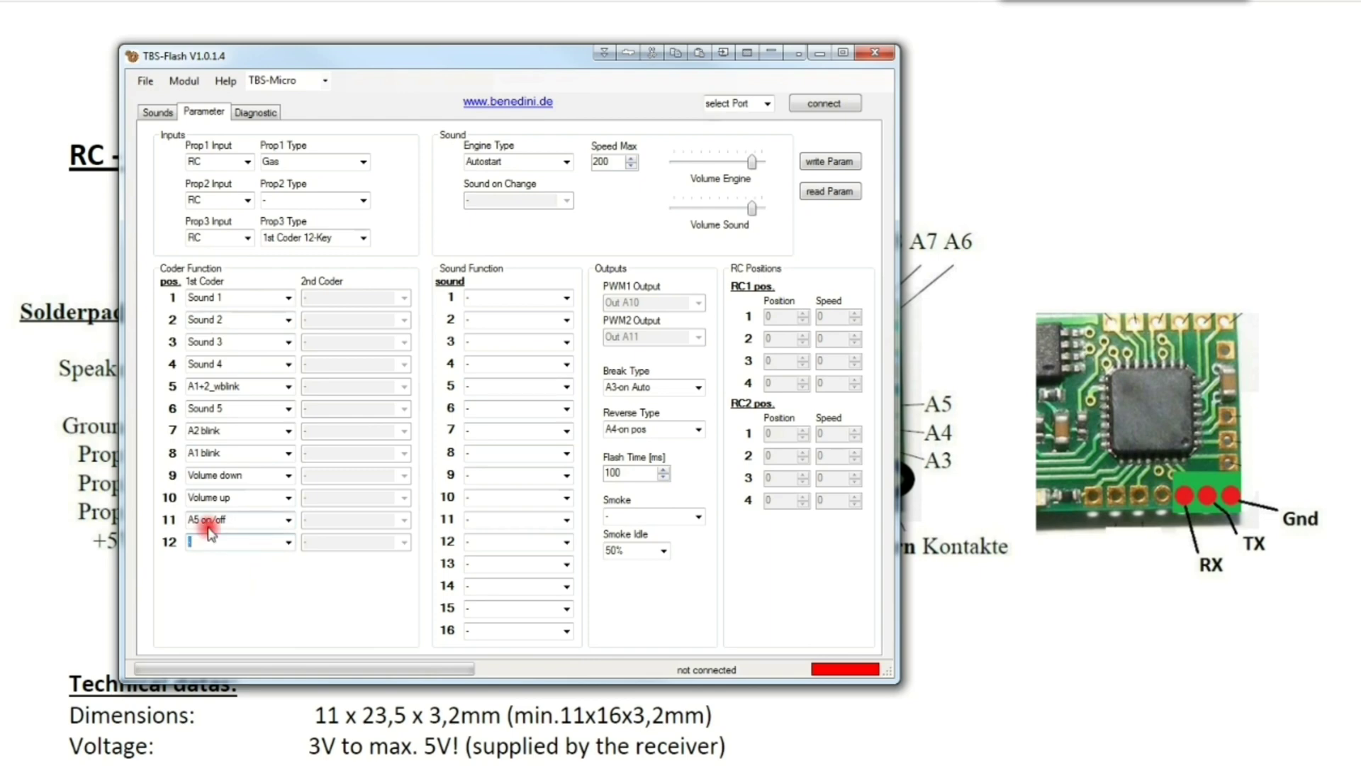
left_click(267, 519)
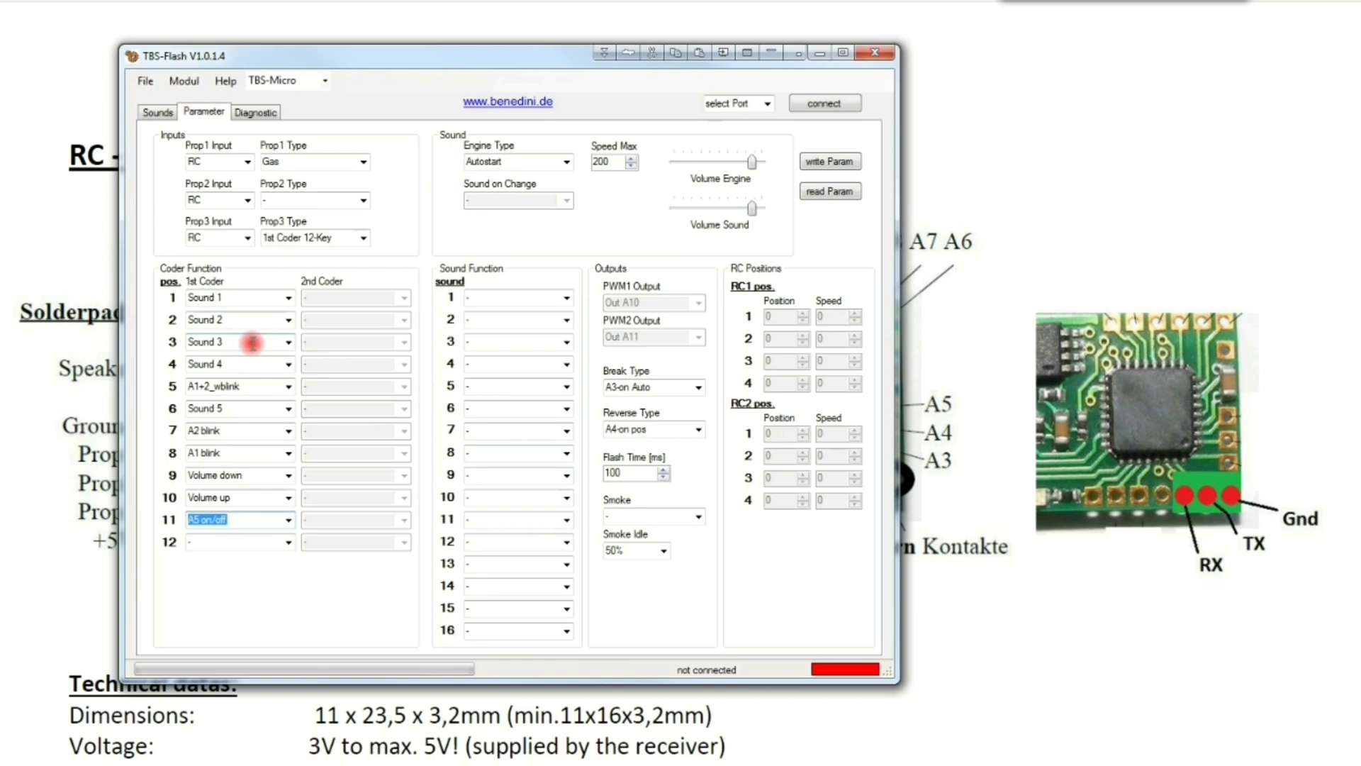
left_click(244, 407)
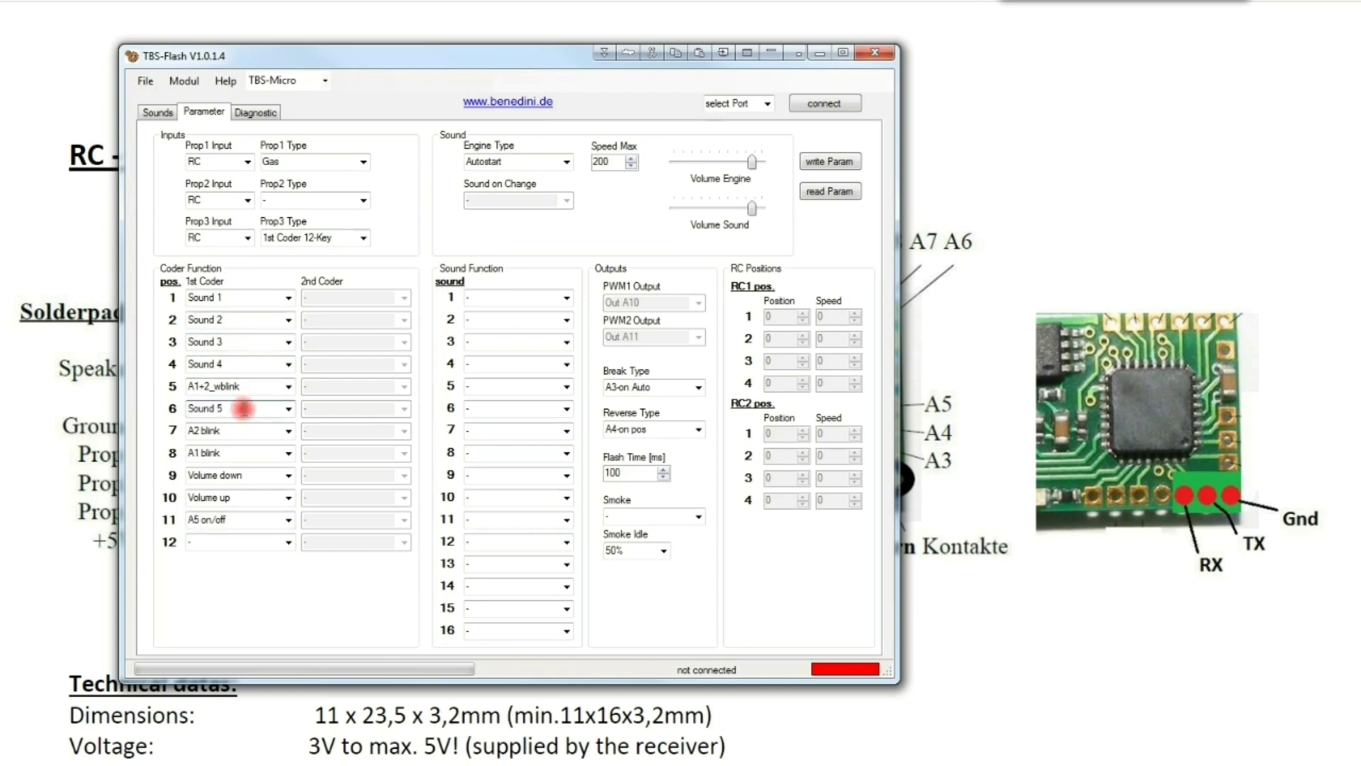
left_click(238, 409)
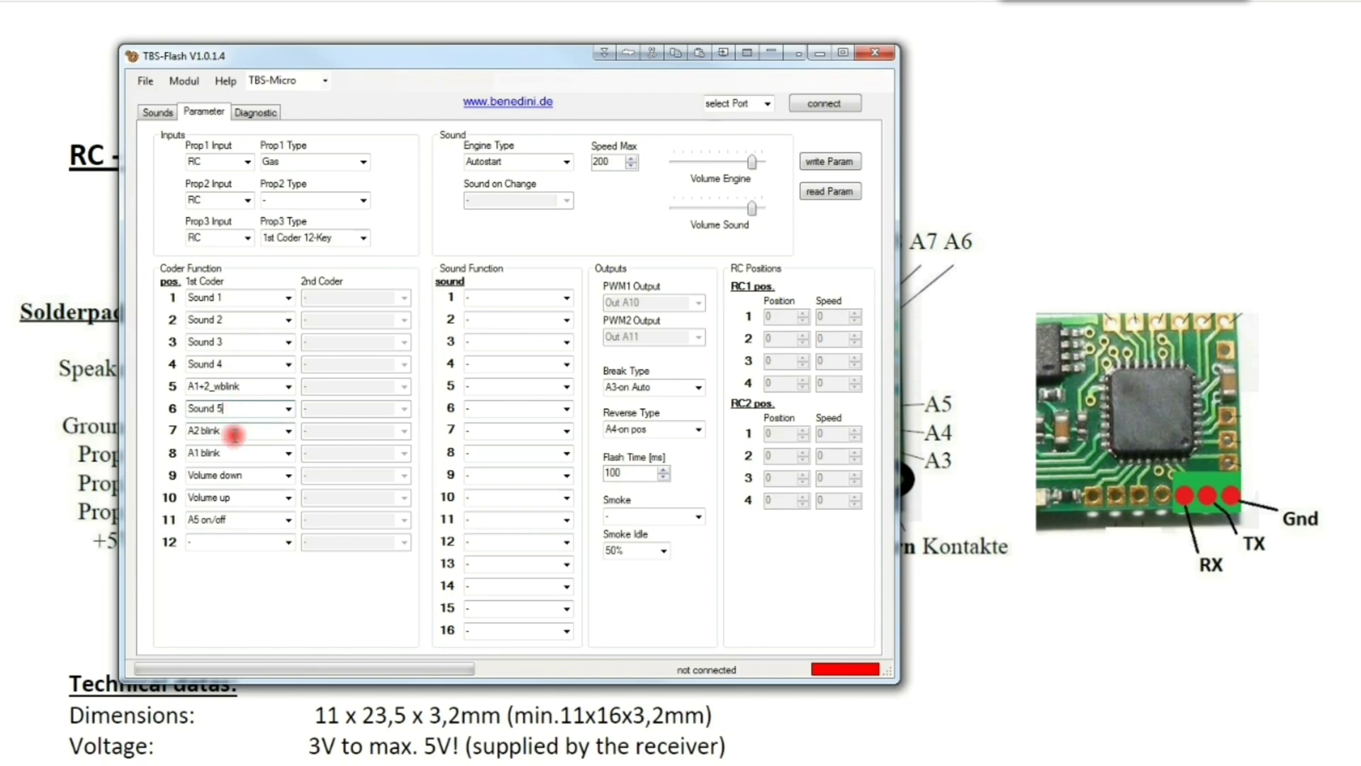
left_click(238, 430)
left_click(229, 408)
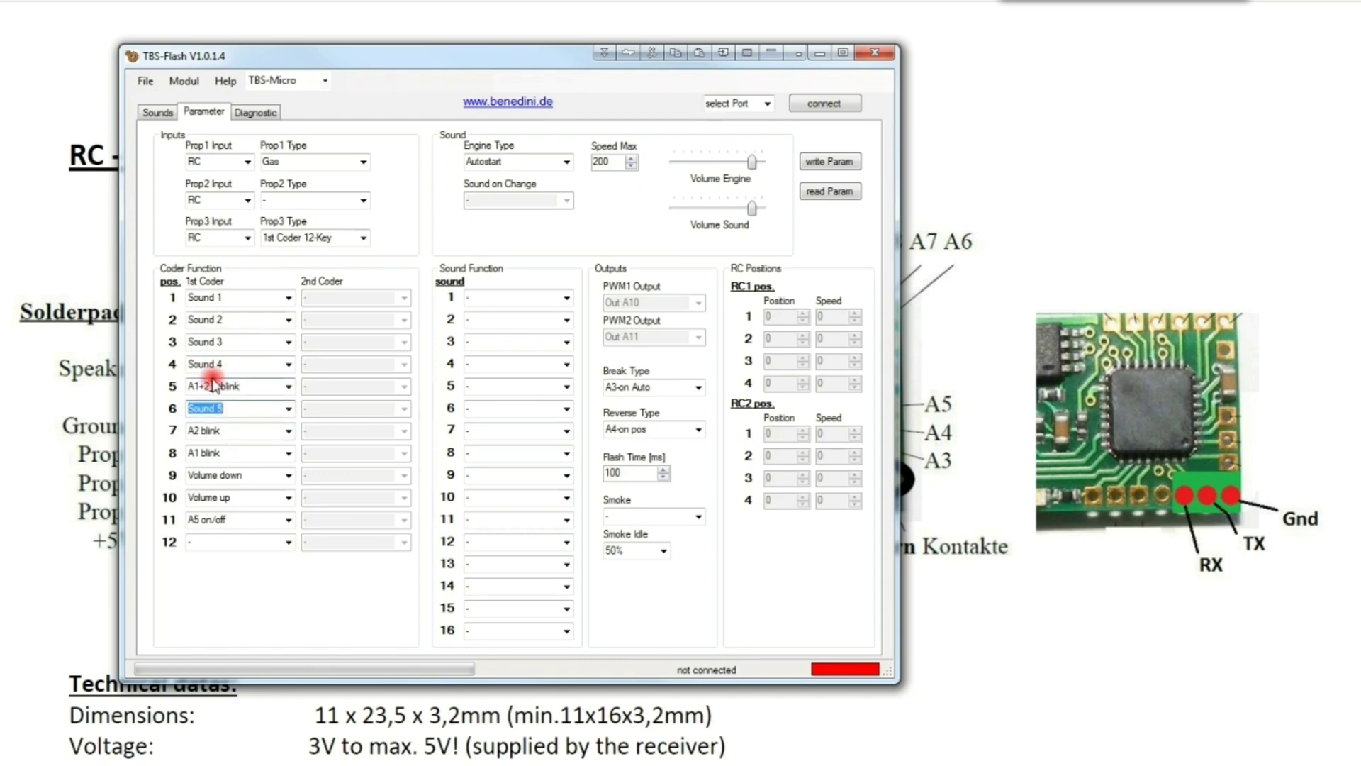
Review the first coder's blinker, volume and light output assignments at positions 7 to 11
left_click(241, 431)
left_click(249, 453)
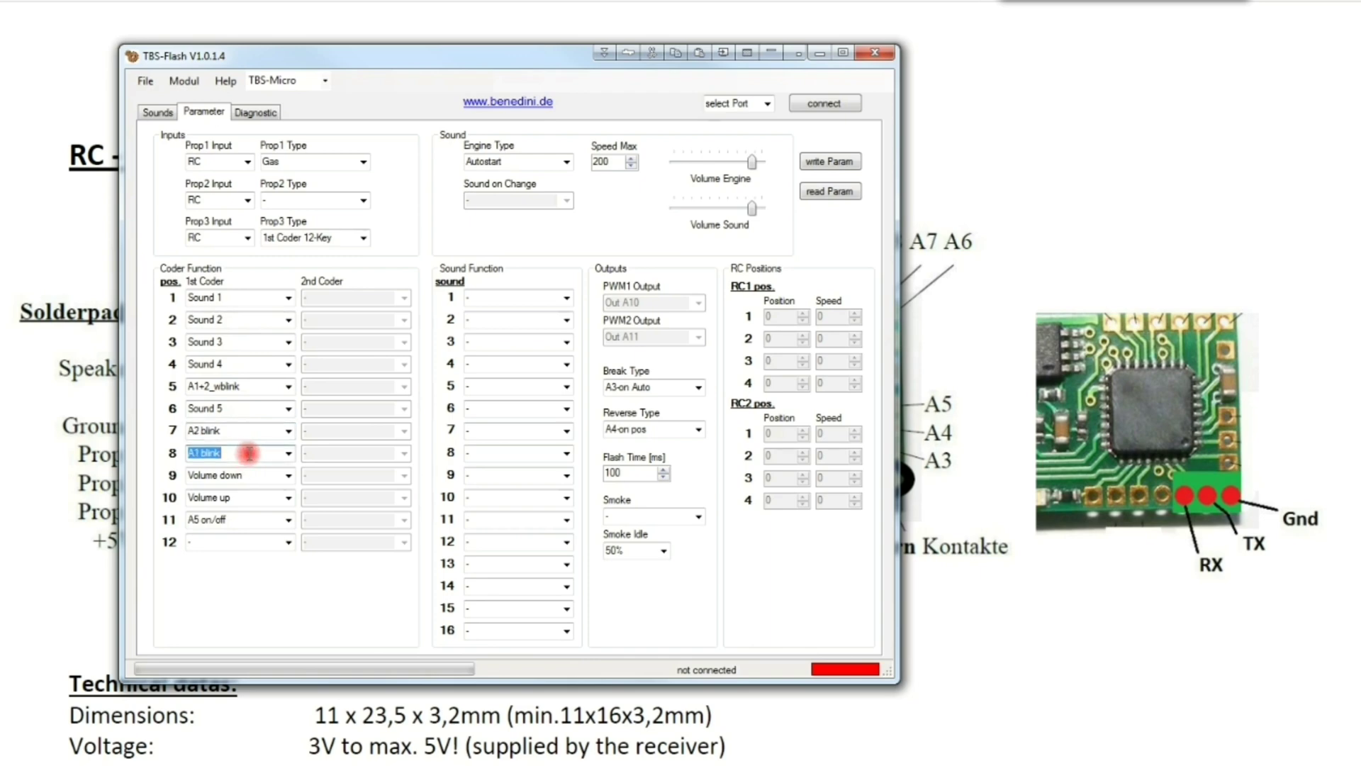
left_click(242, 430)
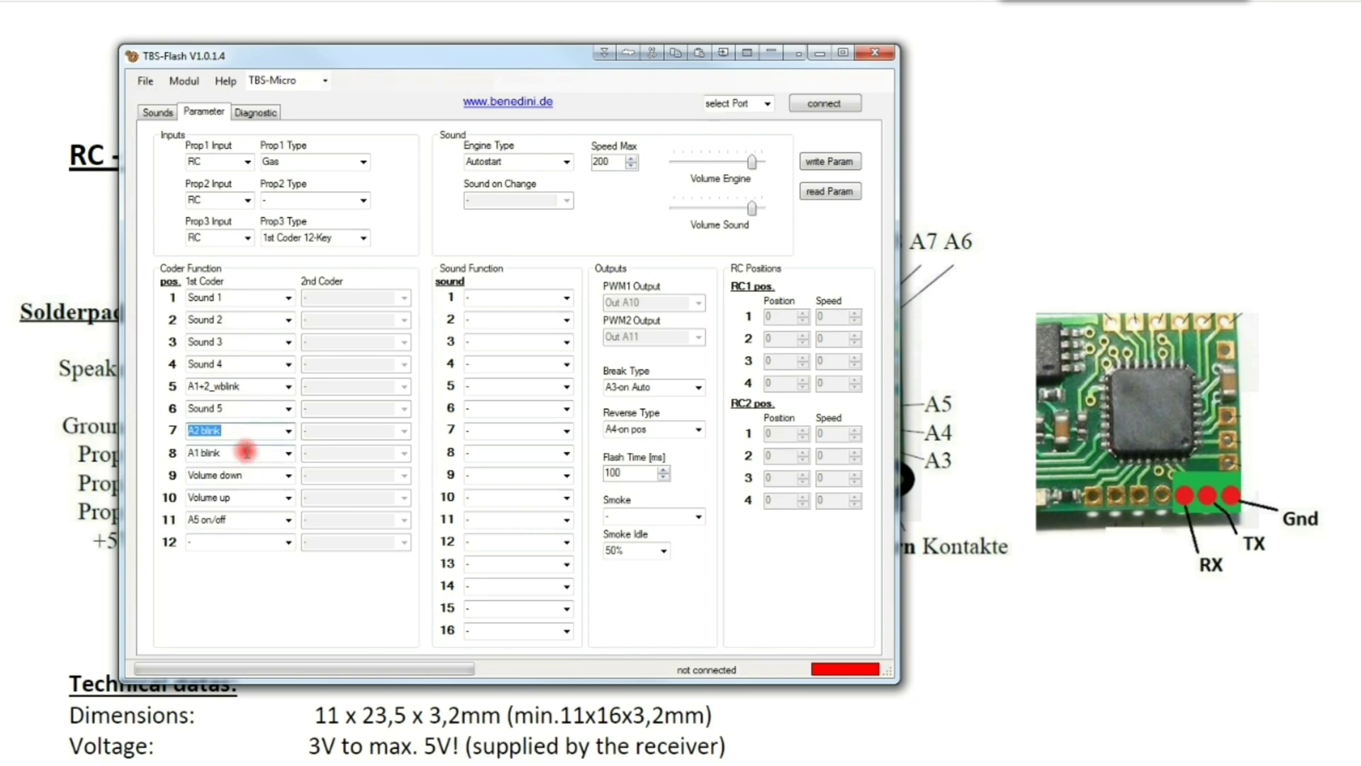
left_click(246, 451)
left_click(252, 476)
left_click(249, 497)
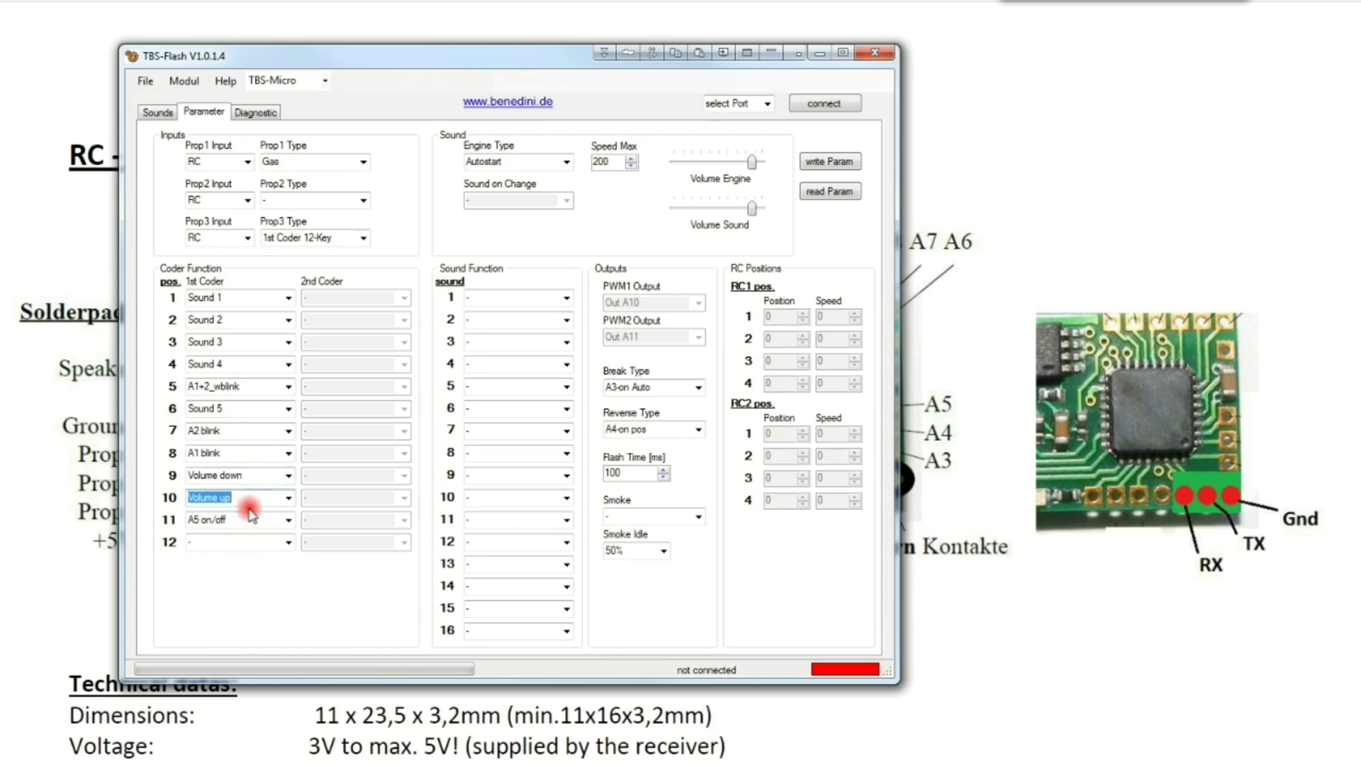
left_click(249, 520)
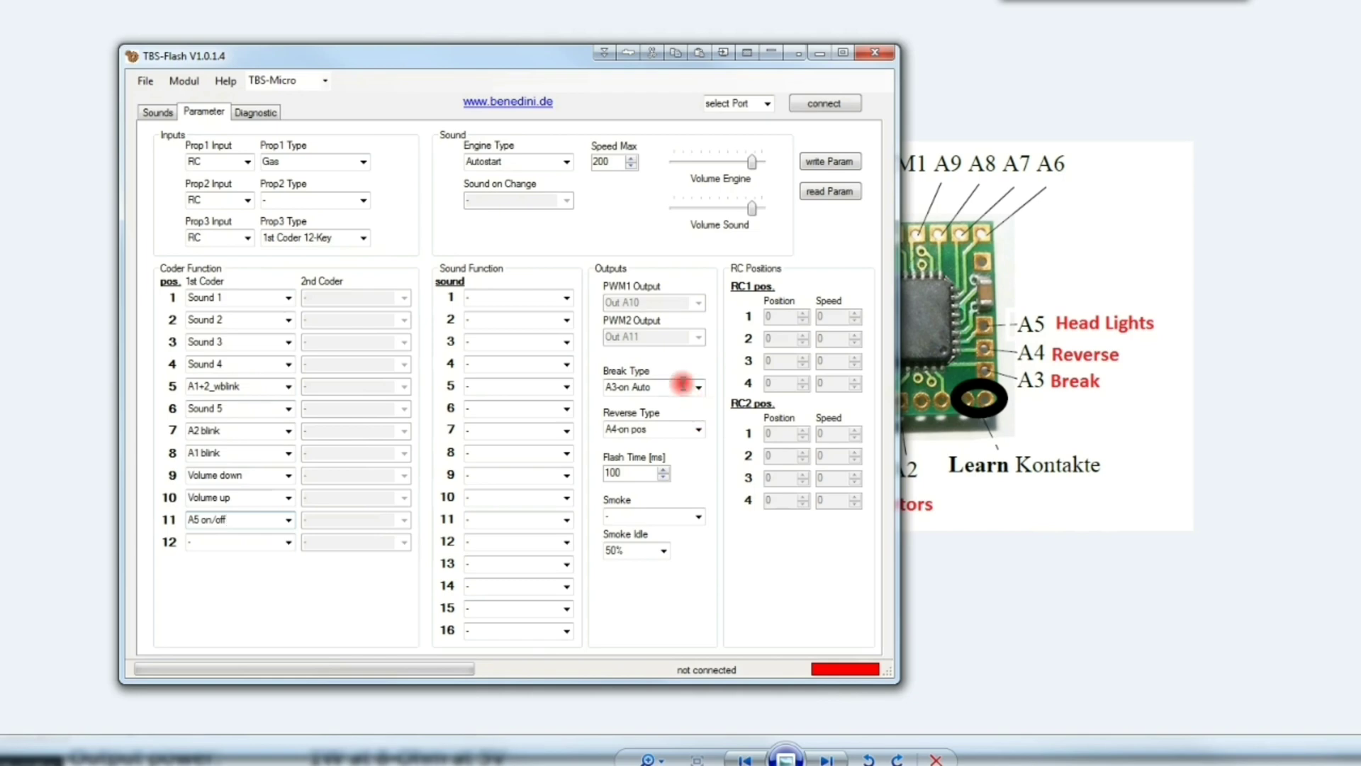
Examine the Break Type output setting and its options, returning from OpenTX Companion to TBS-Flash along the way
left_click(670, 386)
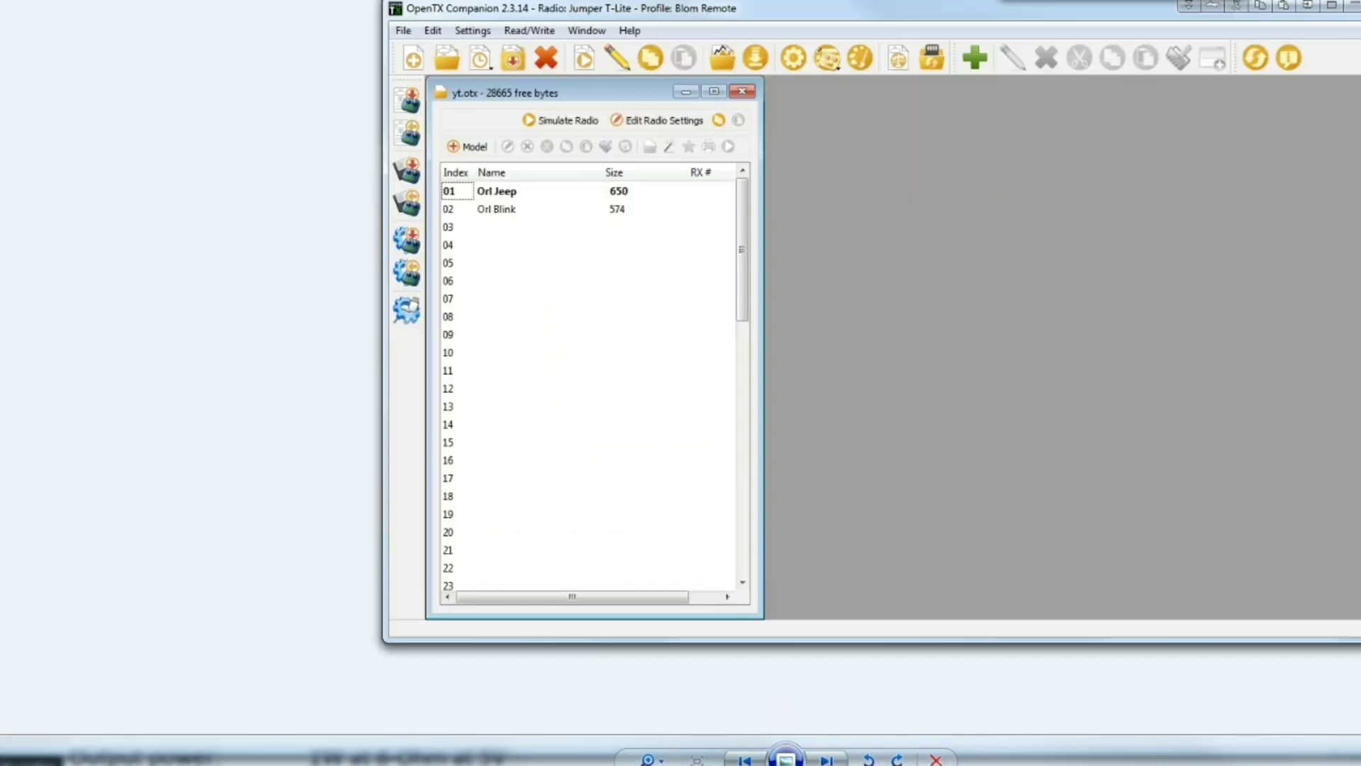
key("alt+Tab")
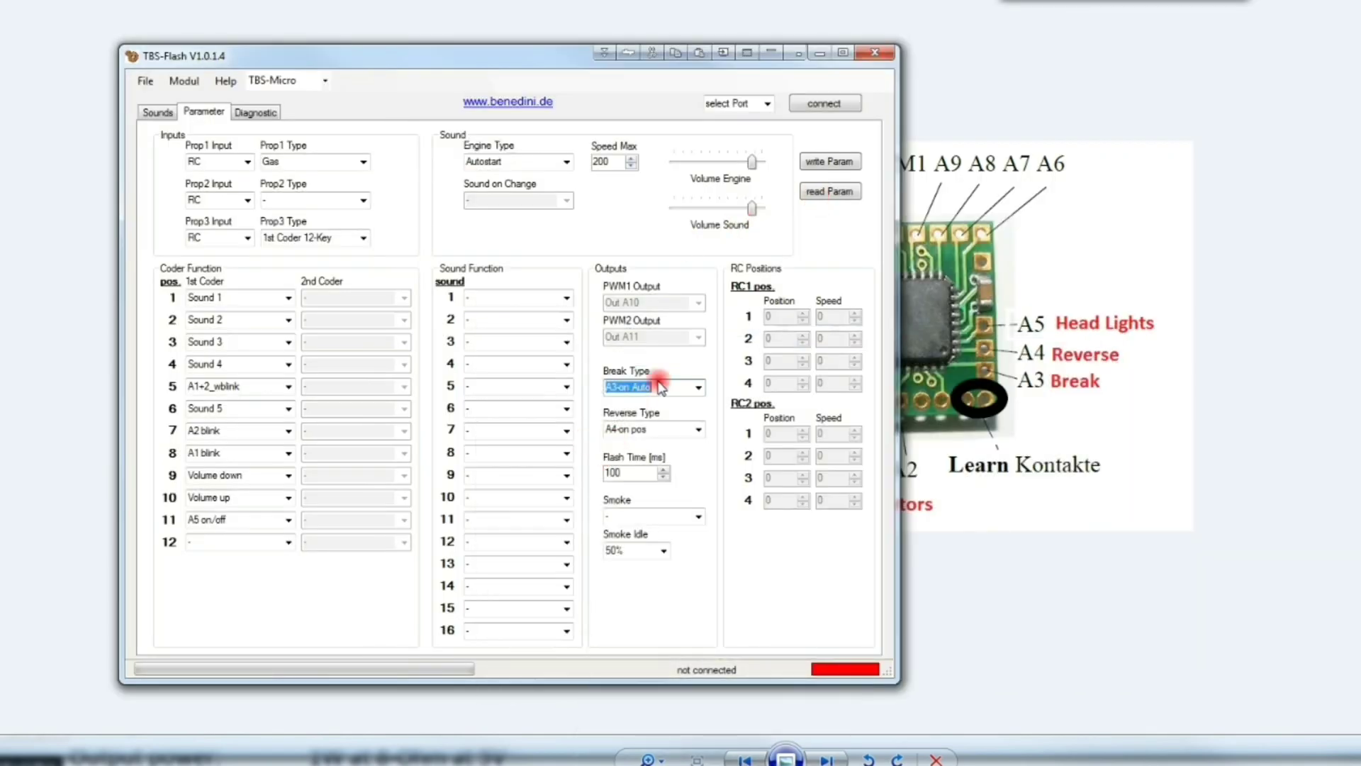
left_click(696, 388)
left_click(693, 387)
key("Tab")
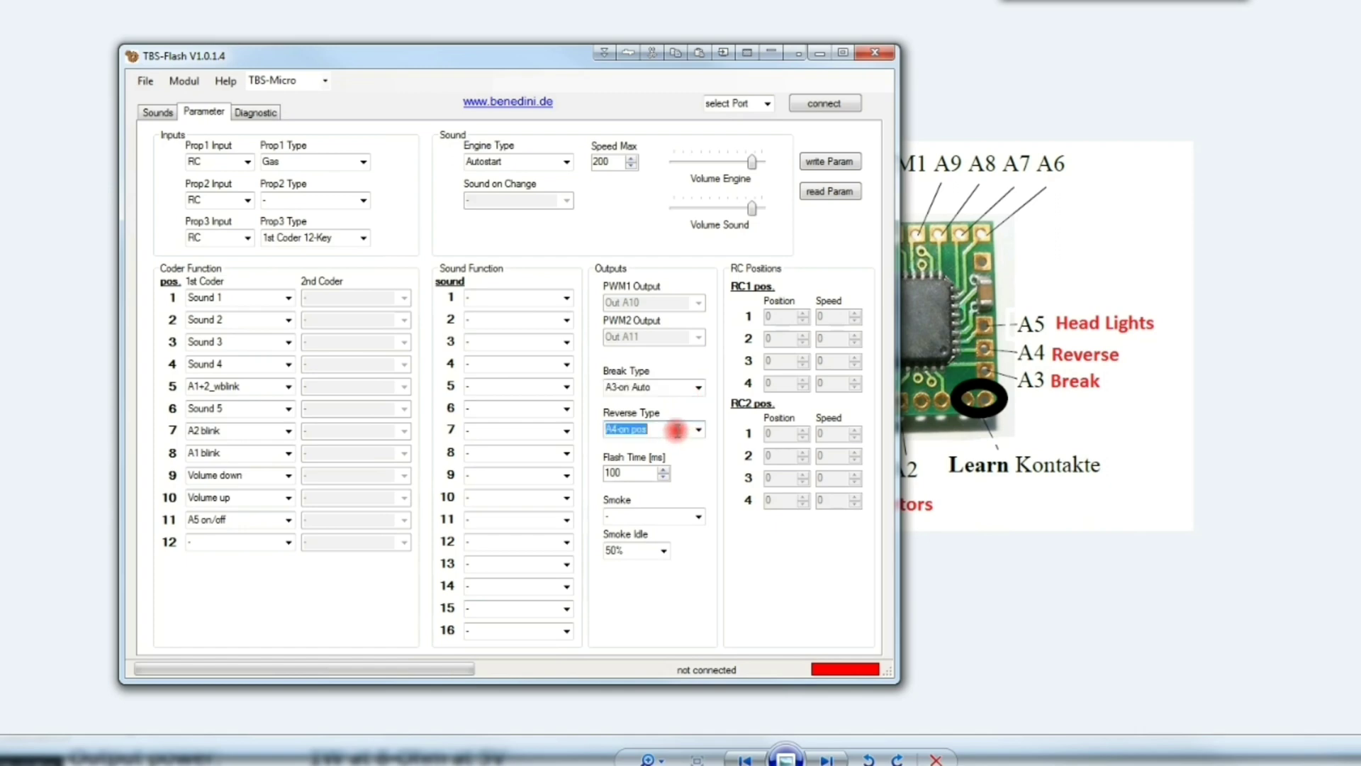
Inspect the Reverse Type options for output A4, leaving the list without choosing another option
left_click(698, 432)
left_click(699, 432)
left_click(697, 430)
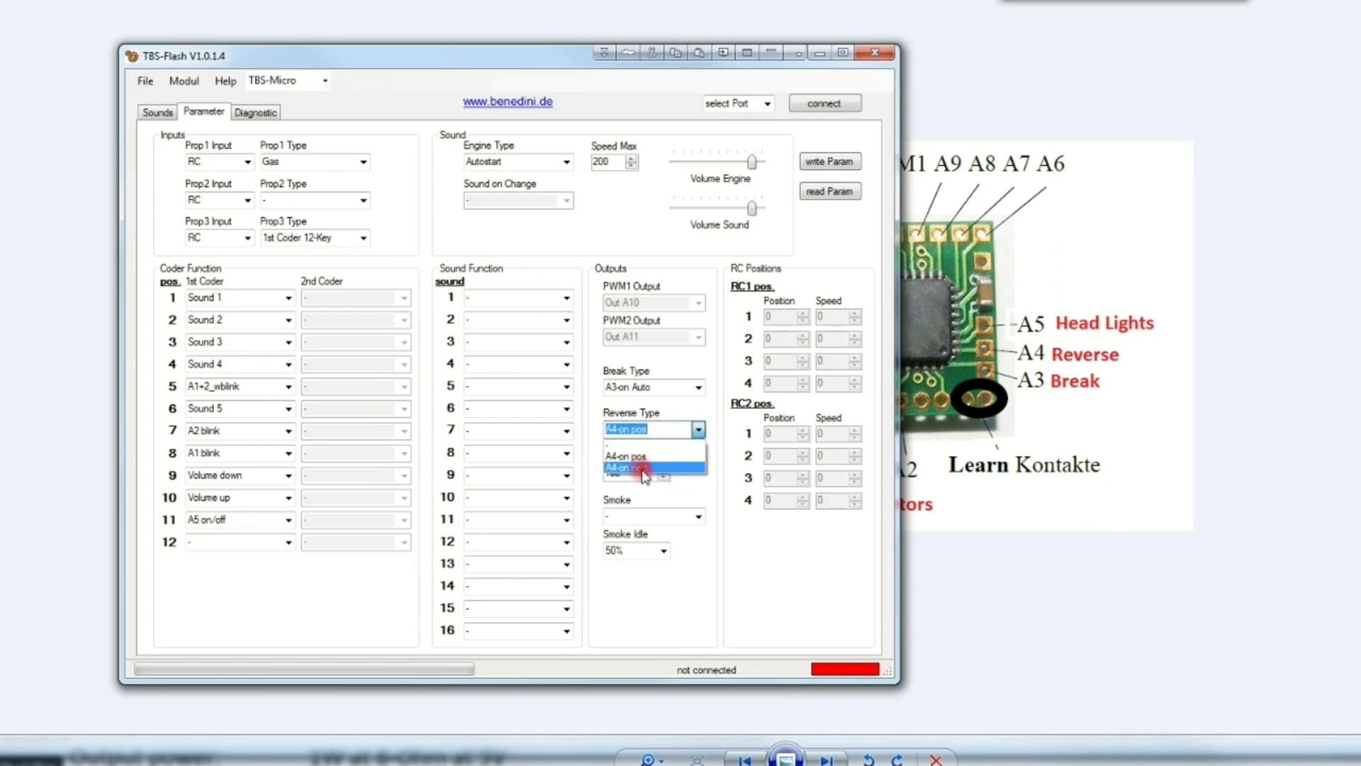
left_click(697, 431)
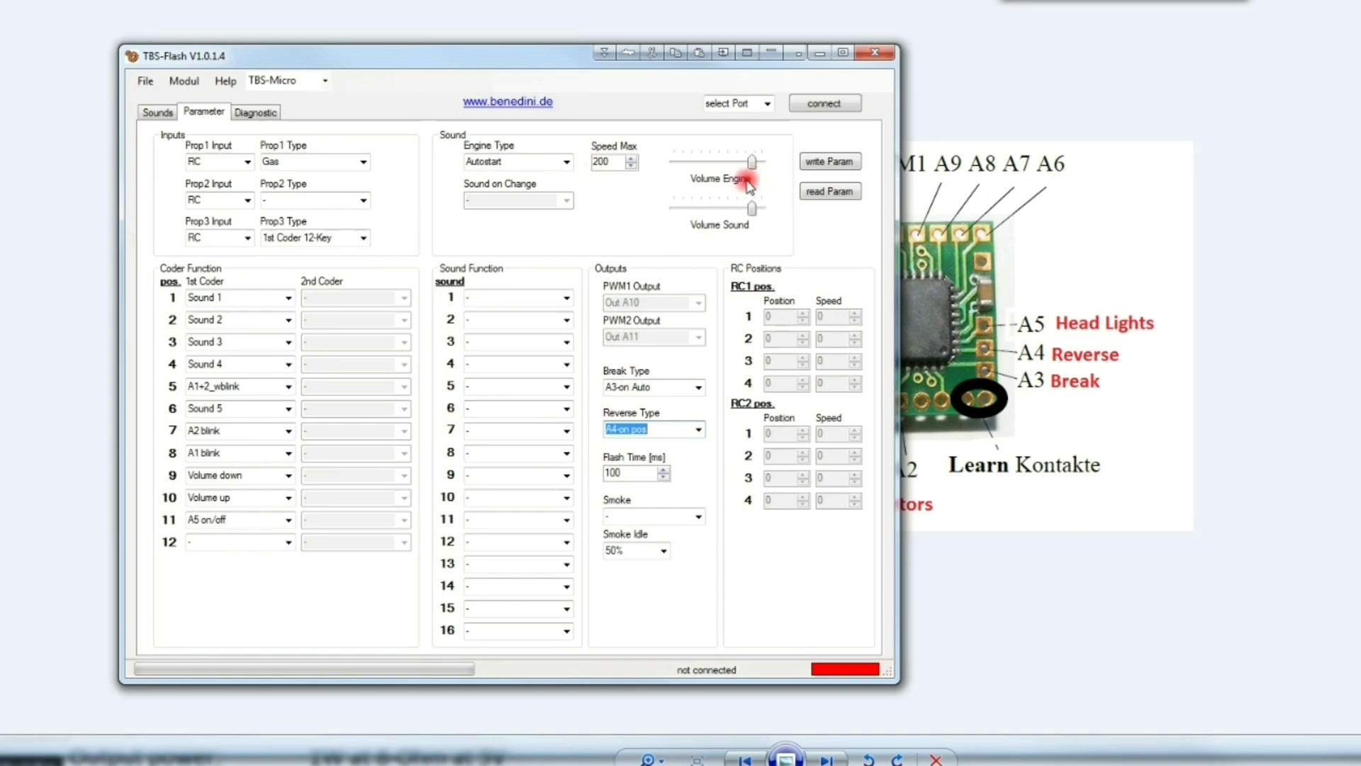
Load the sound file Jaguar.tbs into the sound list
left_click(156, 112)
left_click(145, 81)
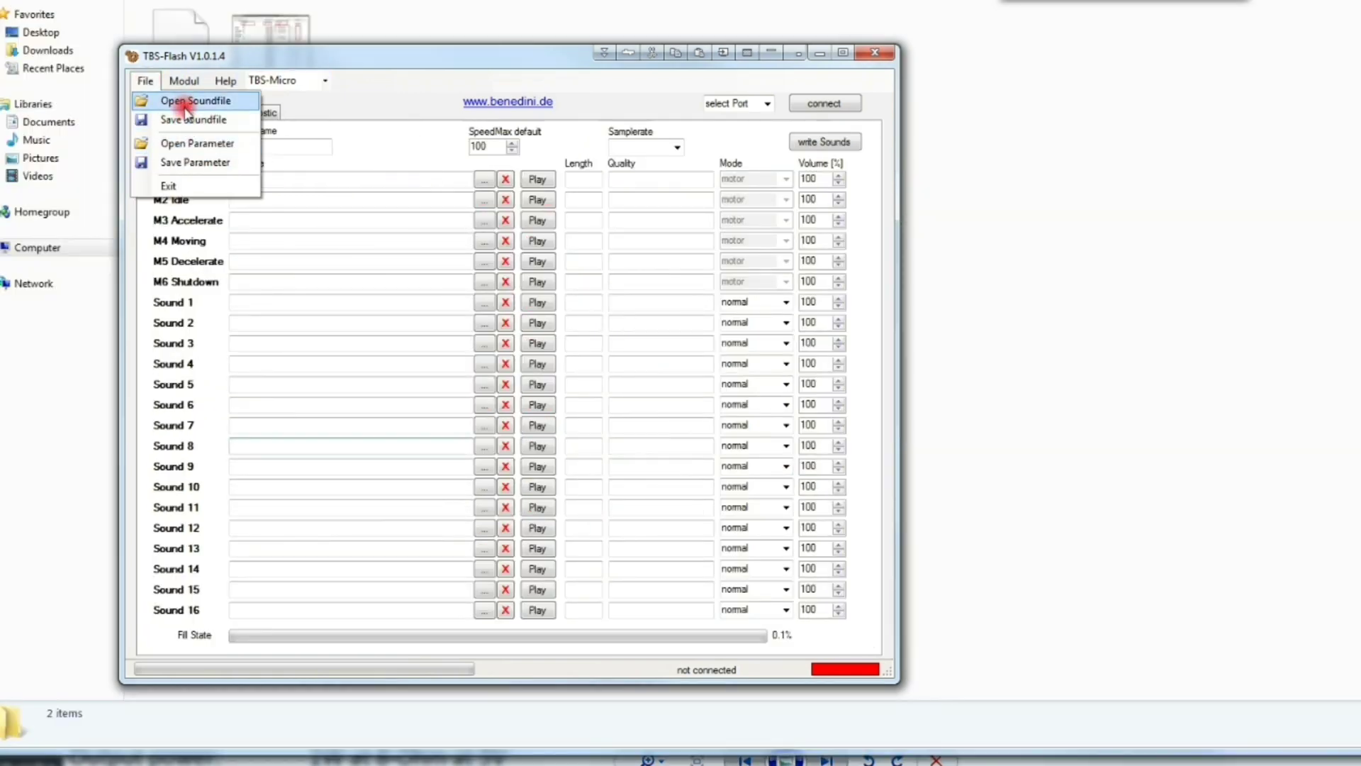
left_click(153, 101)
left_click(344, 234)
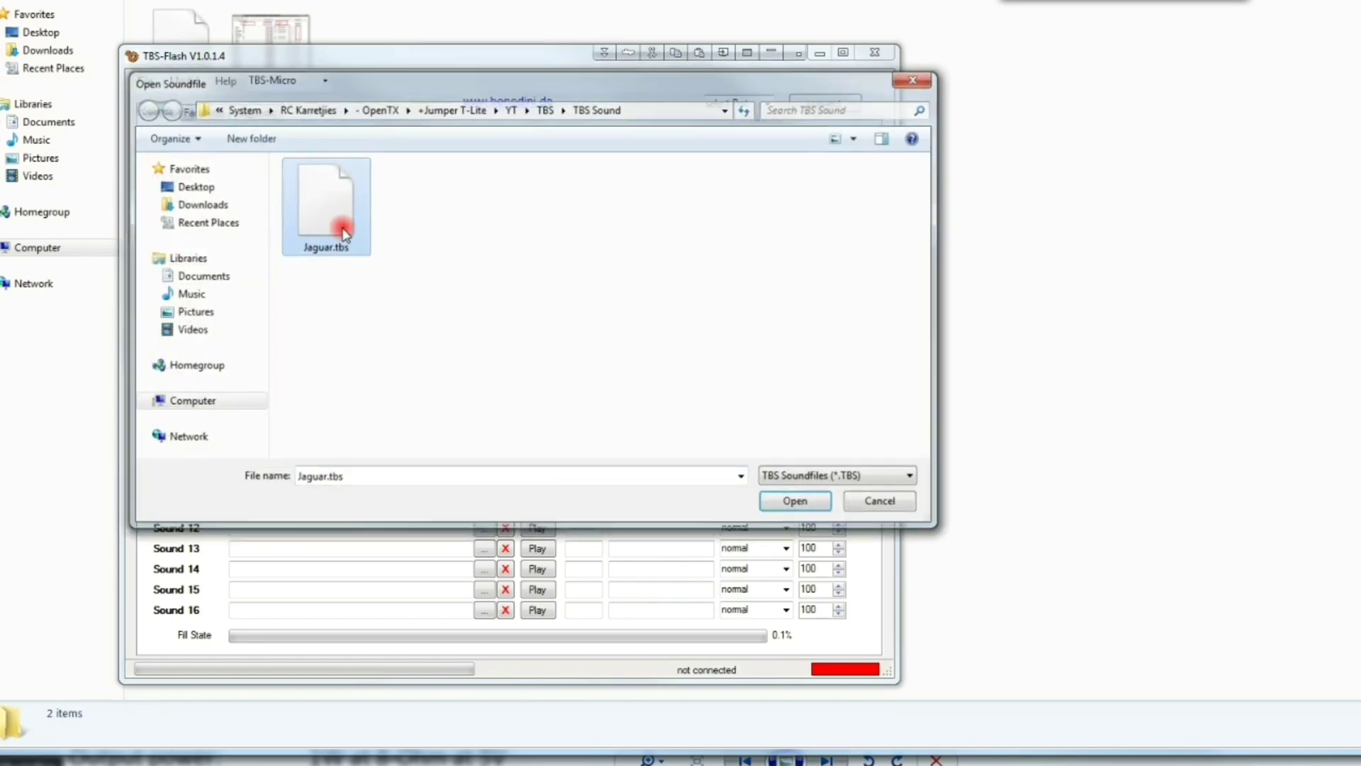
double_click(343, 234)
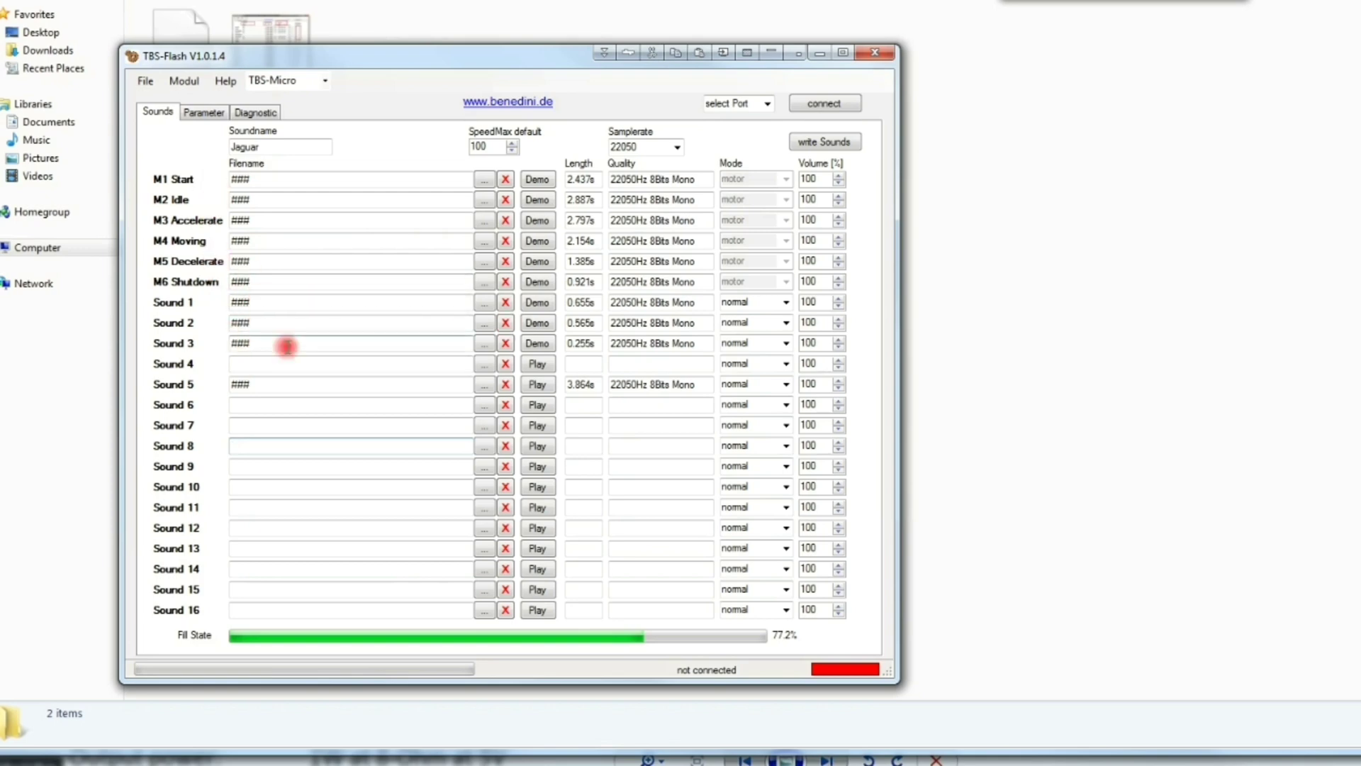
Compare the coder assignments with the loaded sounds, and check which file type Sound 1 accepts without loading a file
left_click(202, 113)
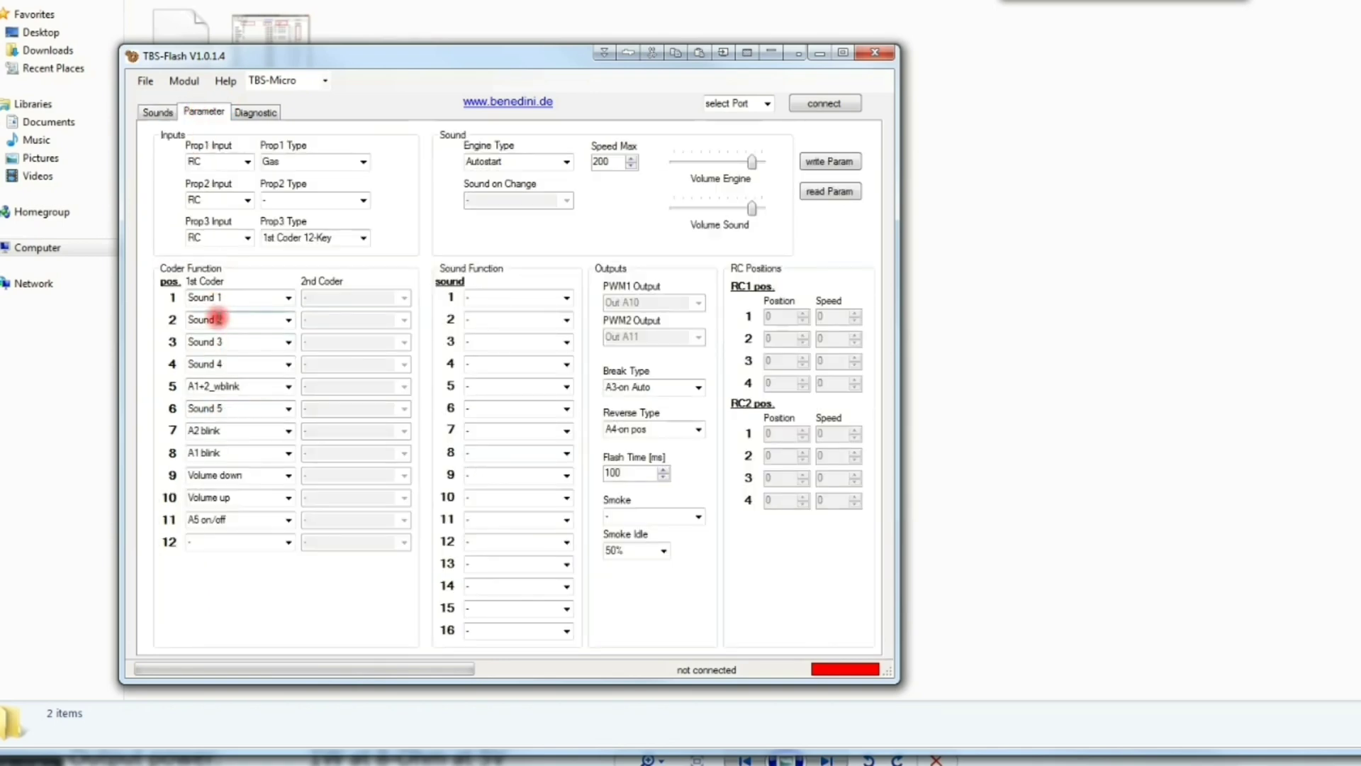
left_click(158, 114)
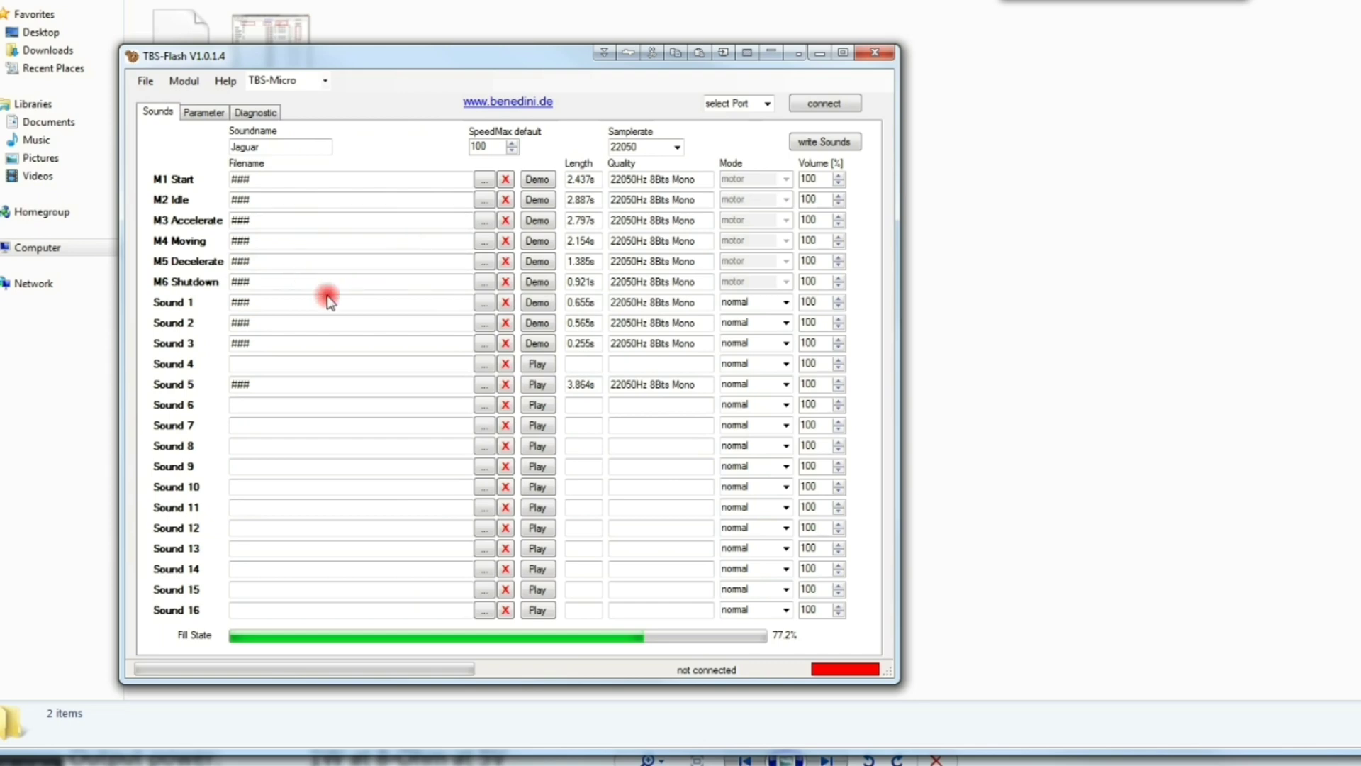
left_click(483, 310)
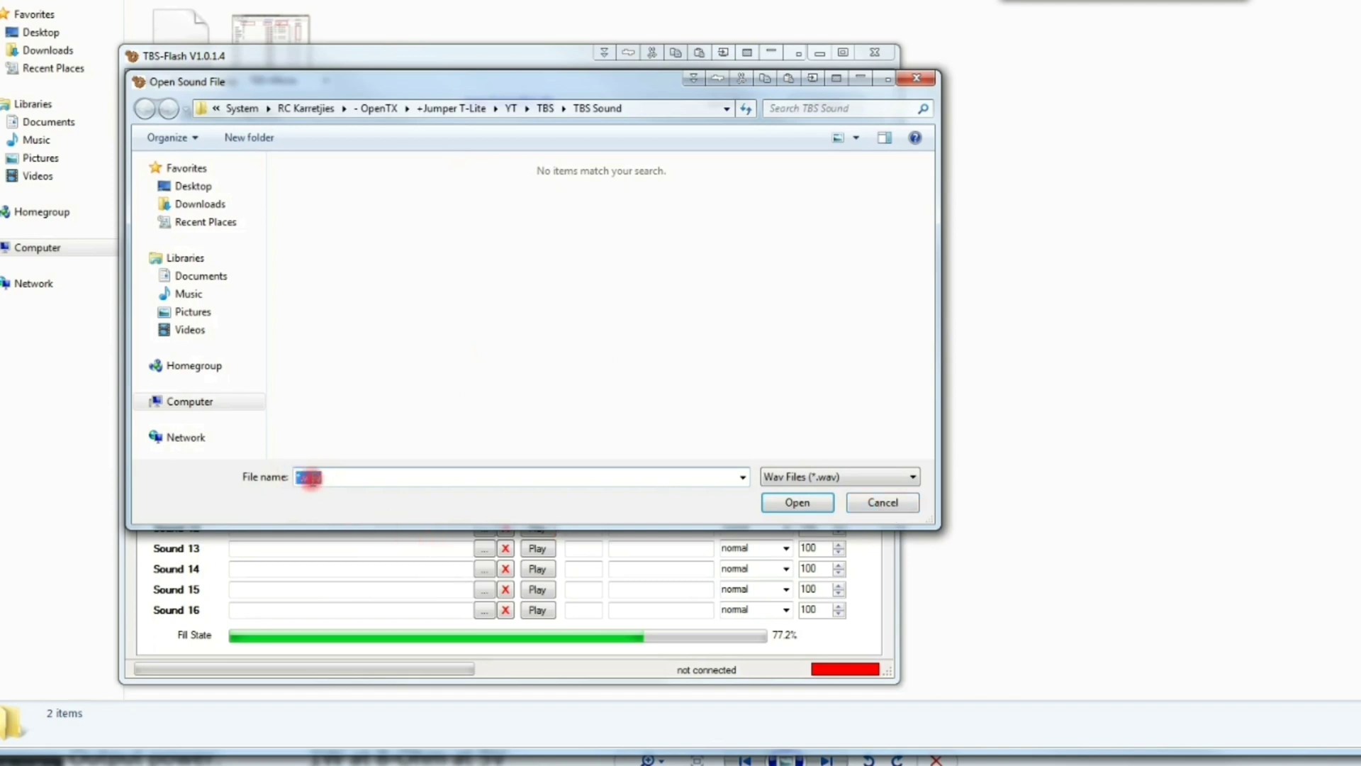
double_click(301, 476)
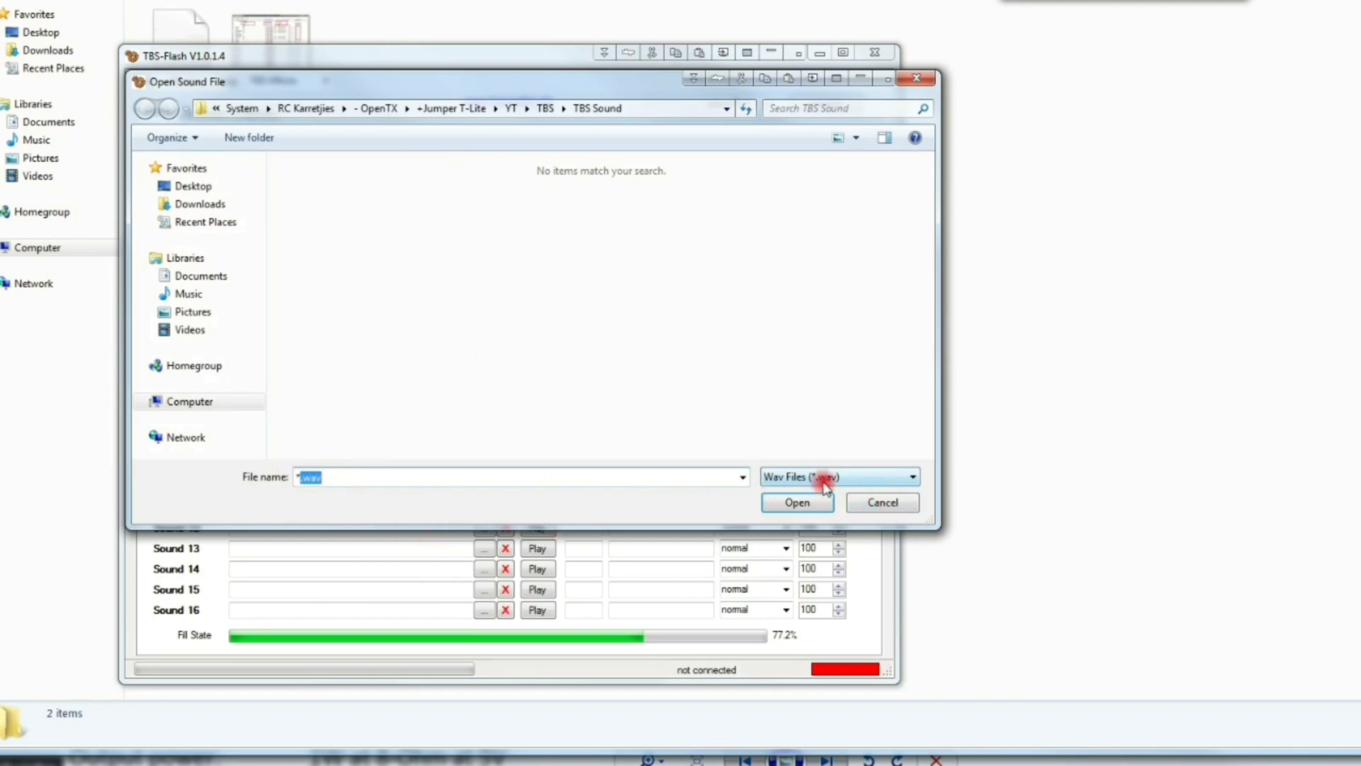
left_click(867, 477)
left_click(859, 477)
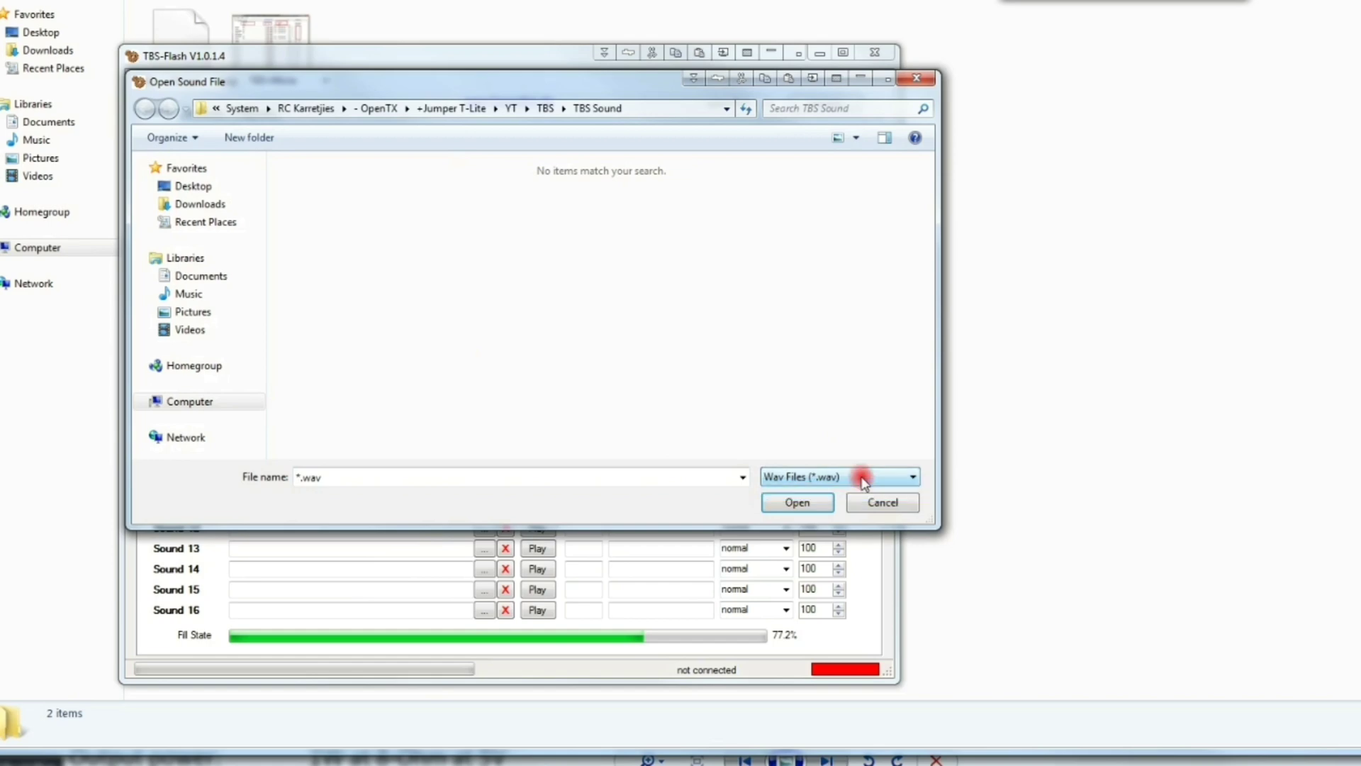
left_click(881, 502)
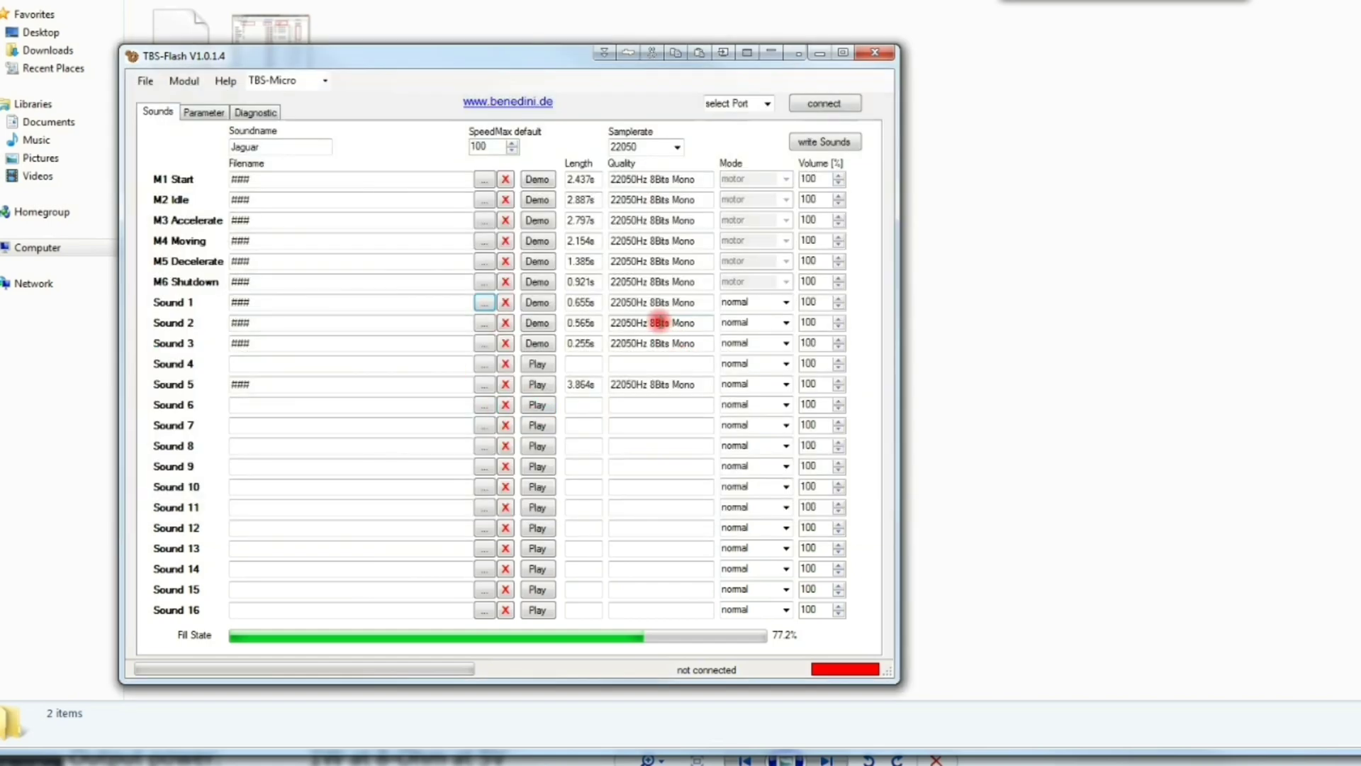
Examine the sample rate, bit depth and channel format in the Quality entries of Sounds 1, 2, 3 and 5
left_click_drag(663, 323, 700, 323)
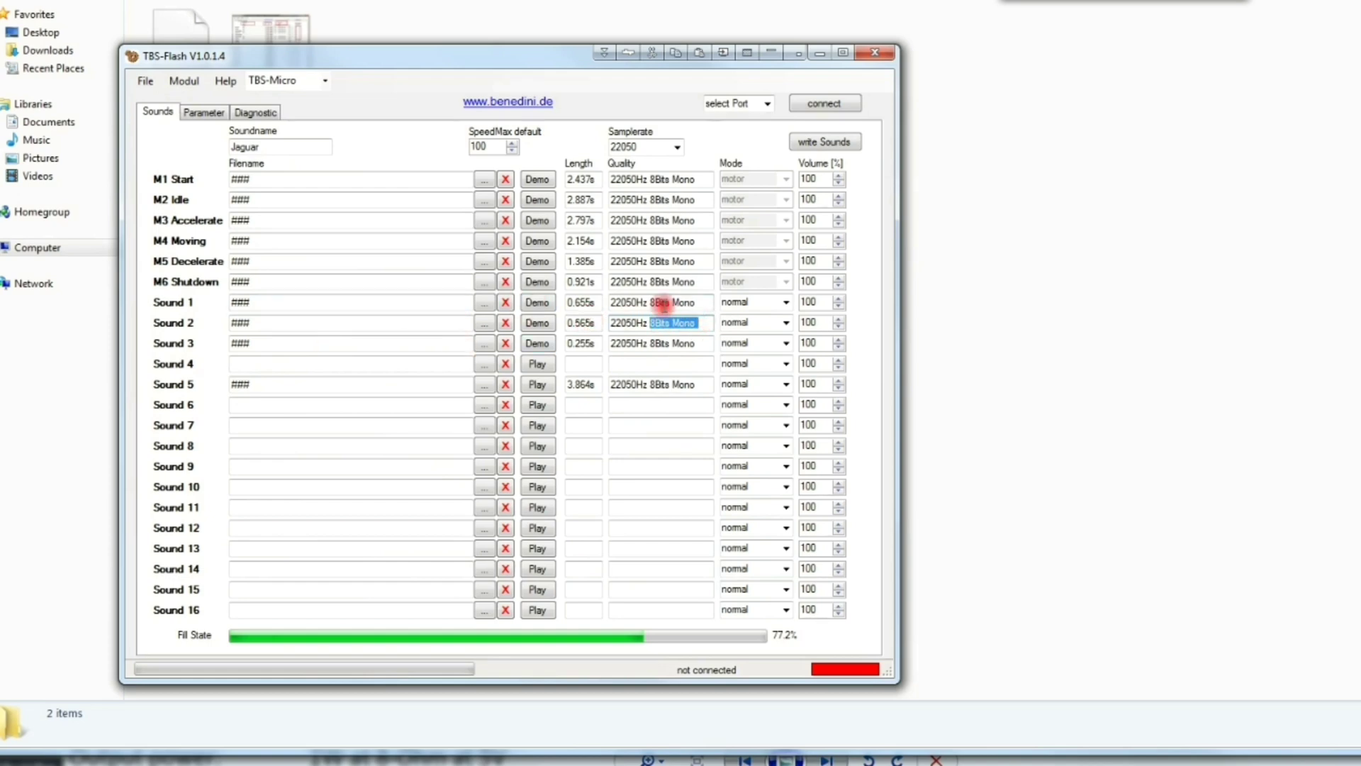
left_click(651, 301)
left_click_drag(714, 302, 650, 302)
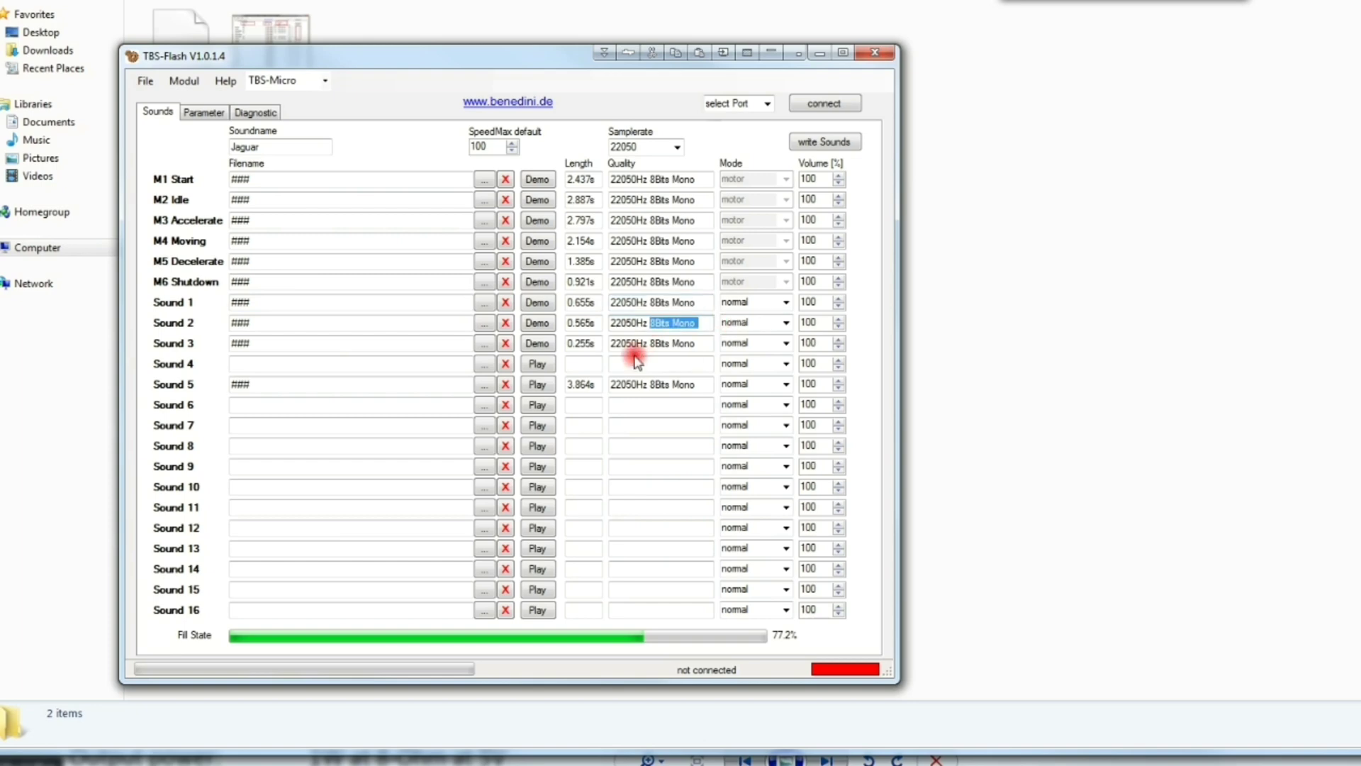
left_click_drag(650, 343, 702, 345)
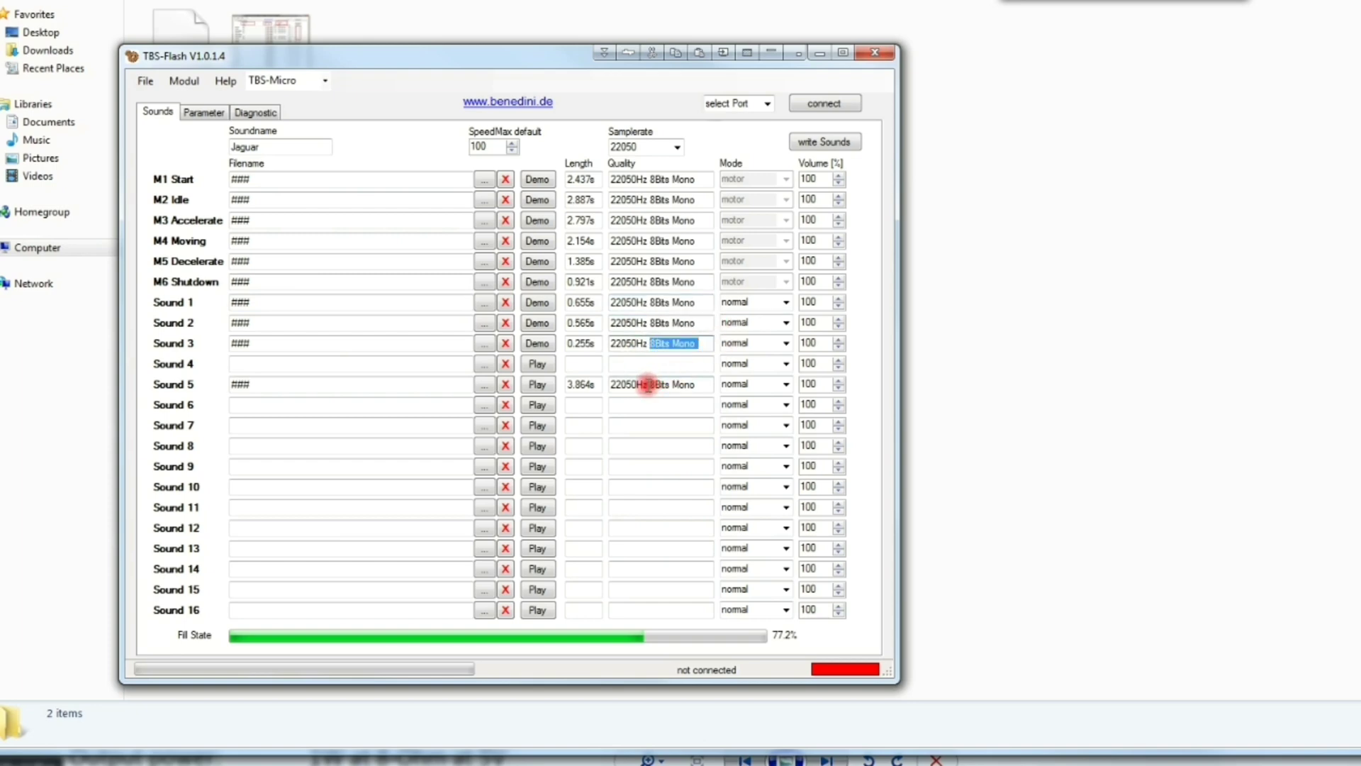
left_click_drag(648, 385, 719, 384)
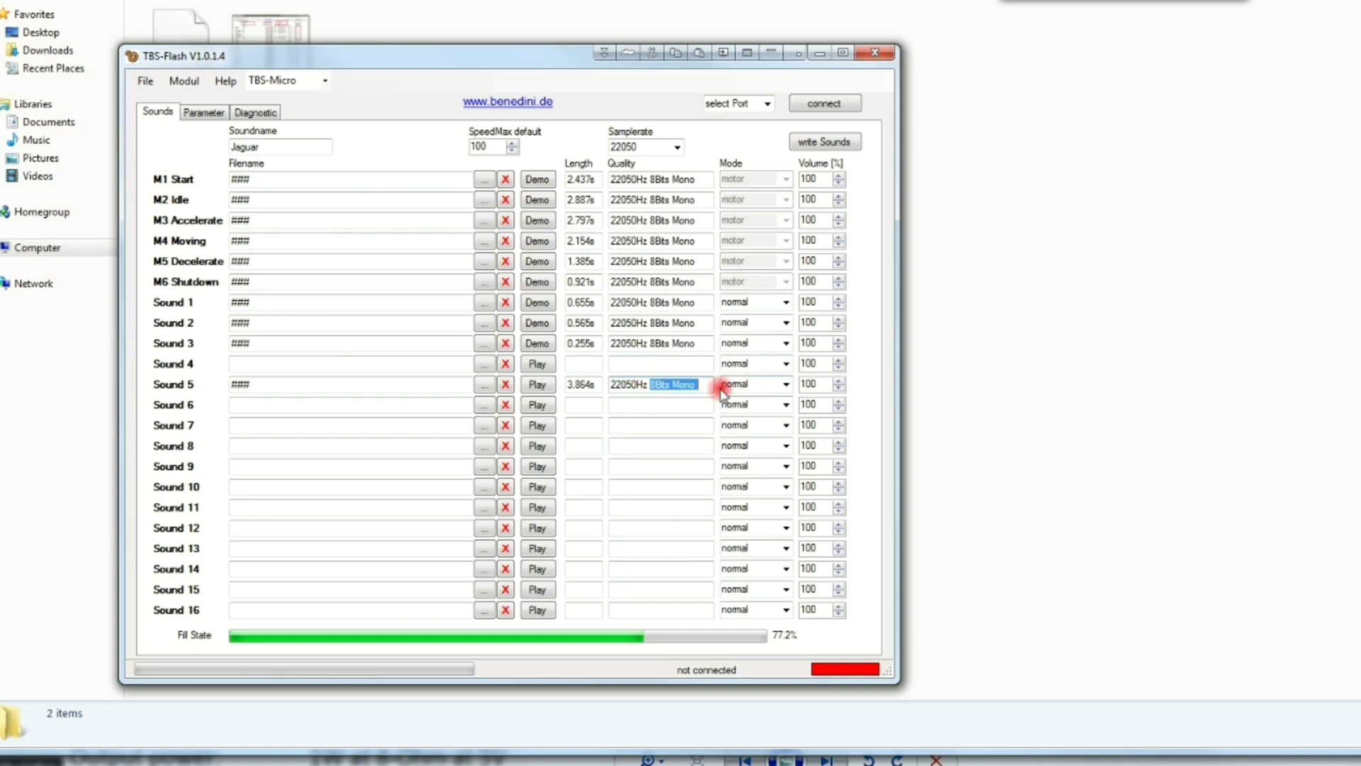
left_click(696, 345)
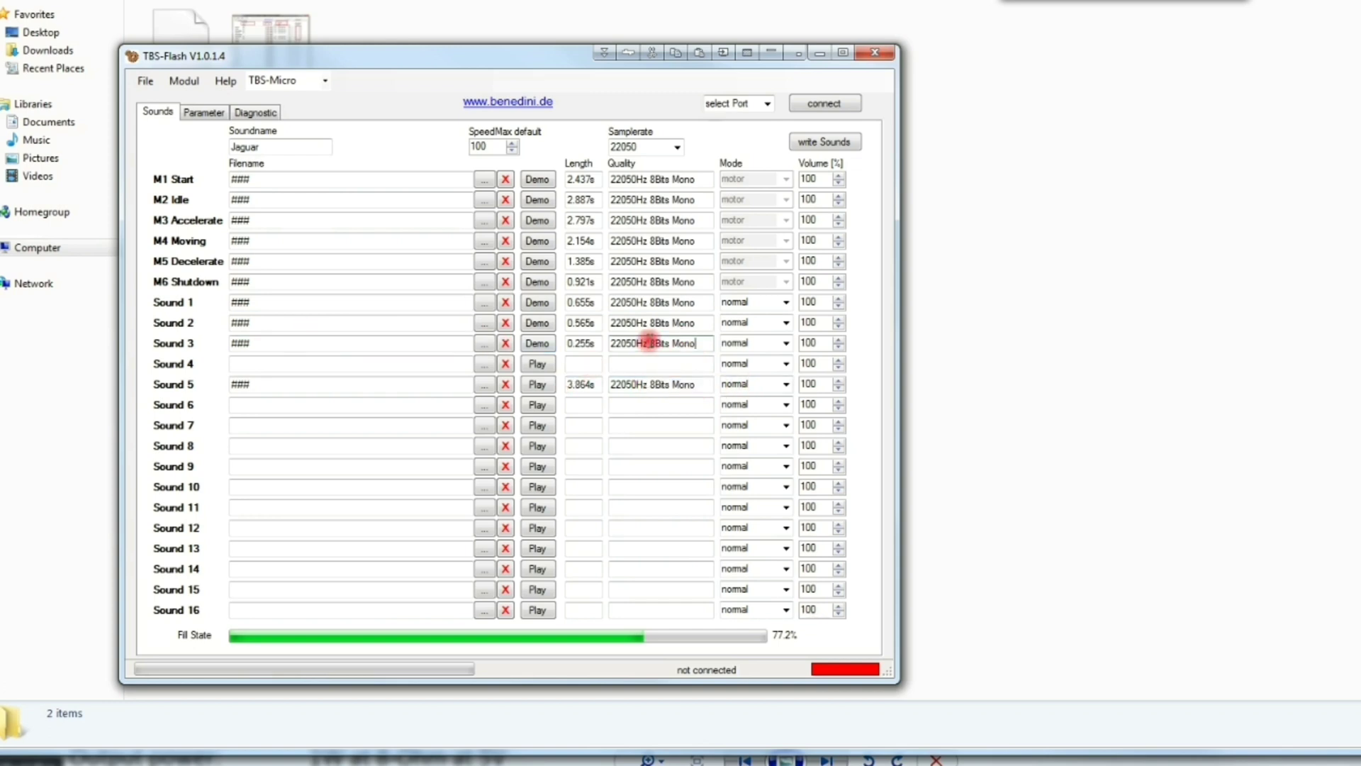
left_click_drag(651, 343, 703, 341)
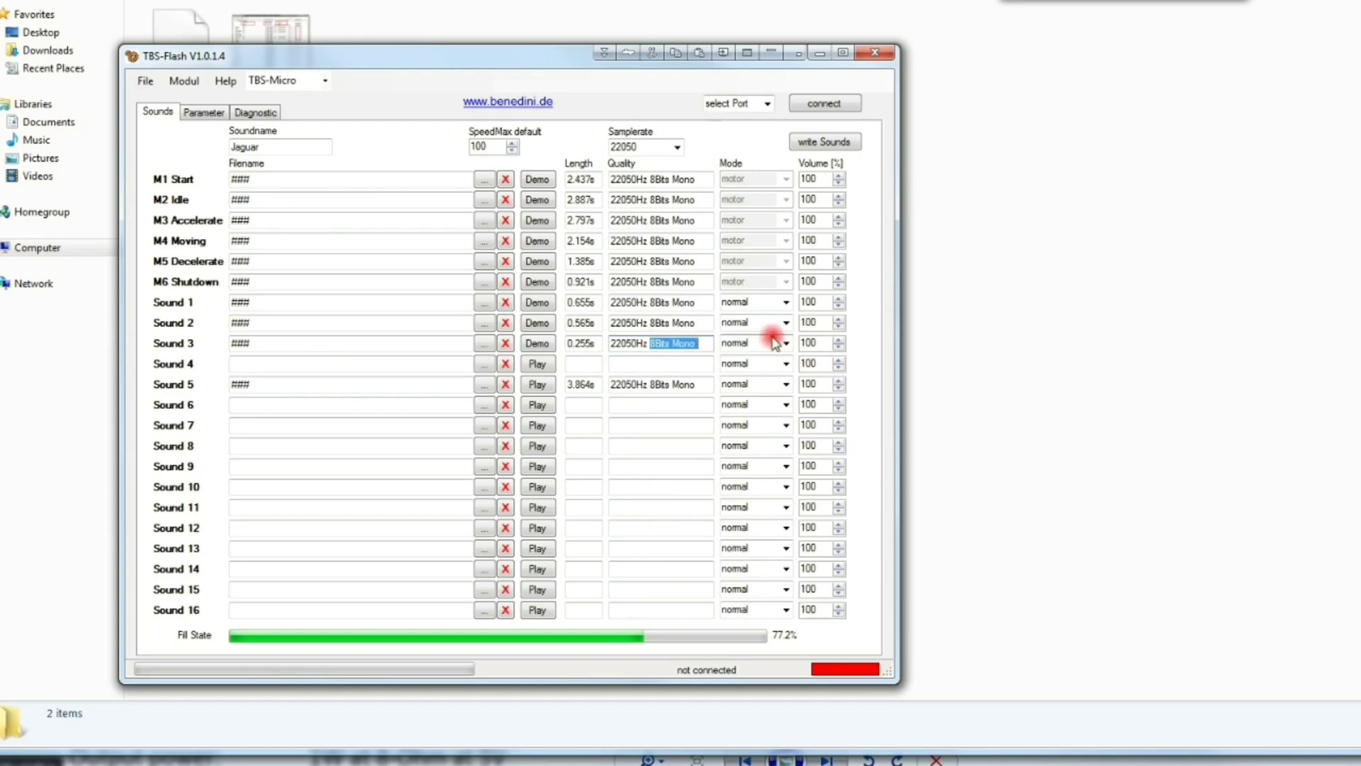
left_click(651, 302)
left_click_drag(650, 302, 728, 302)
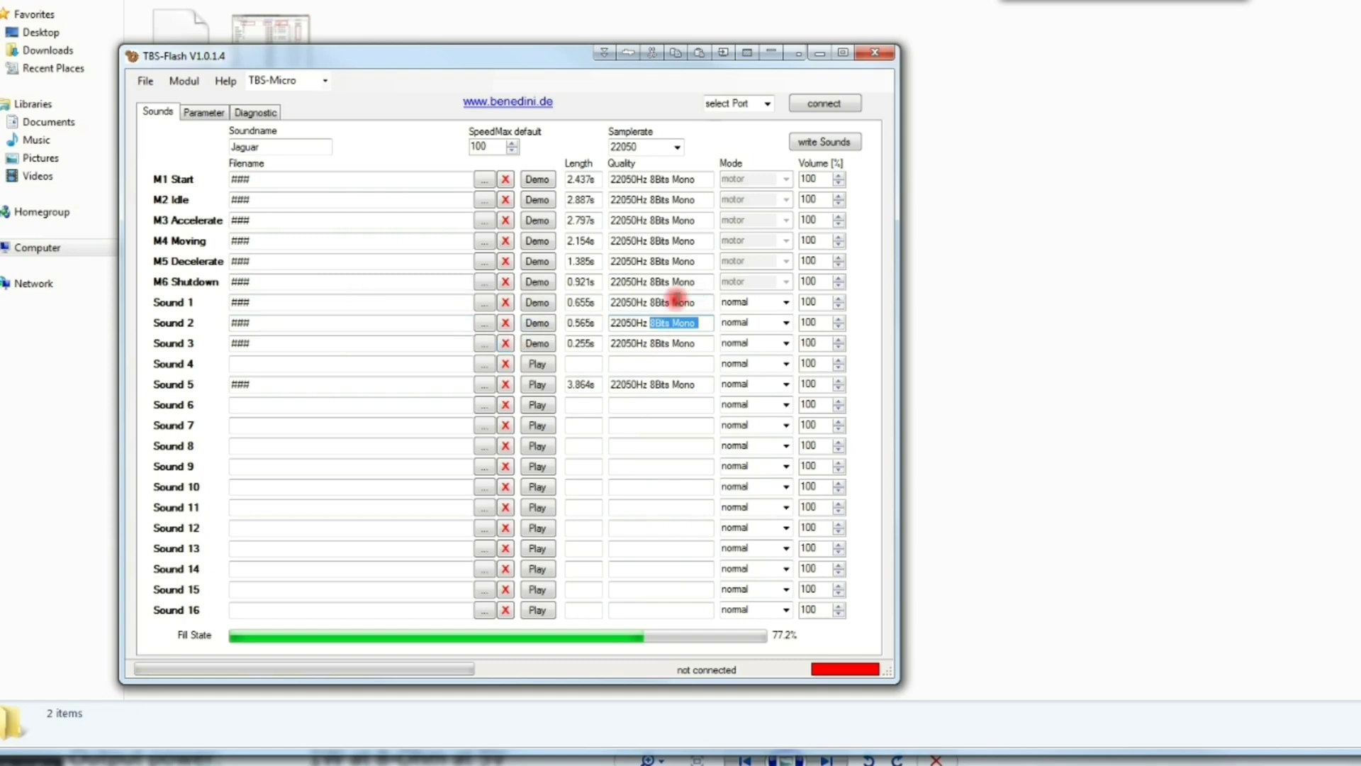
left_click_drag(694, 302, 610, 302)
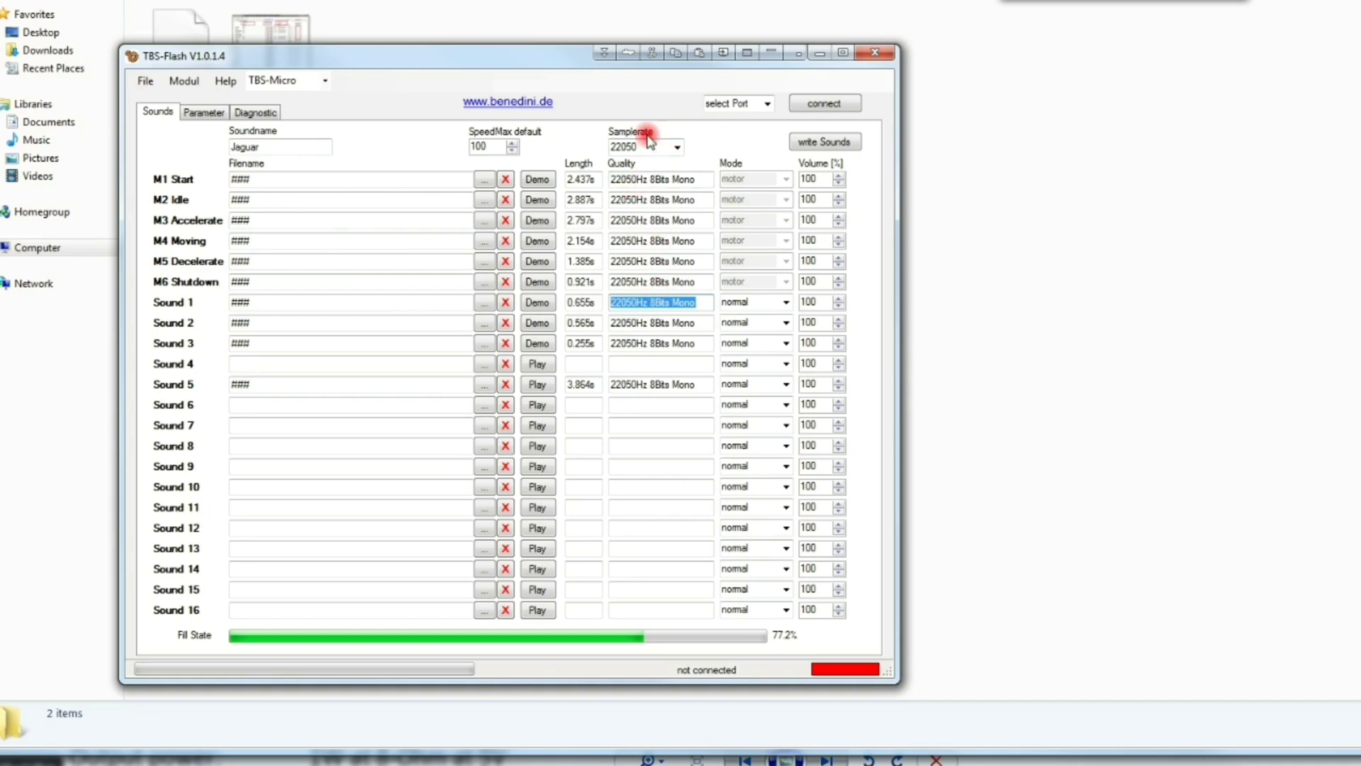
Move the TBS-Flash window aside to uncover the folder's files, and examine the Filename entry of Sound 5
left_click_drag(419, 55, 644, 25)
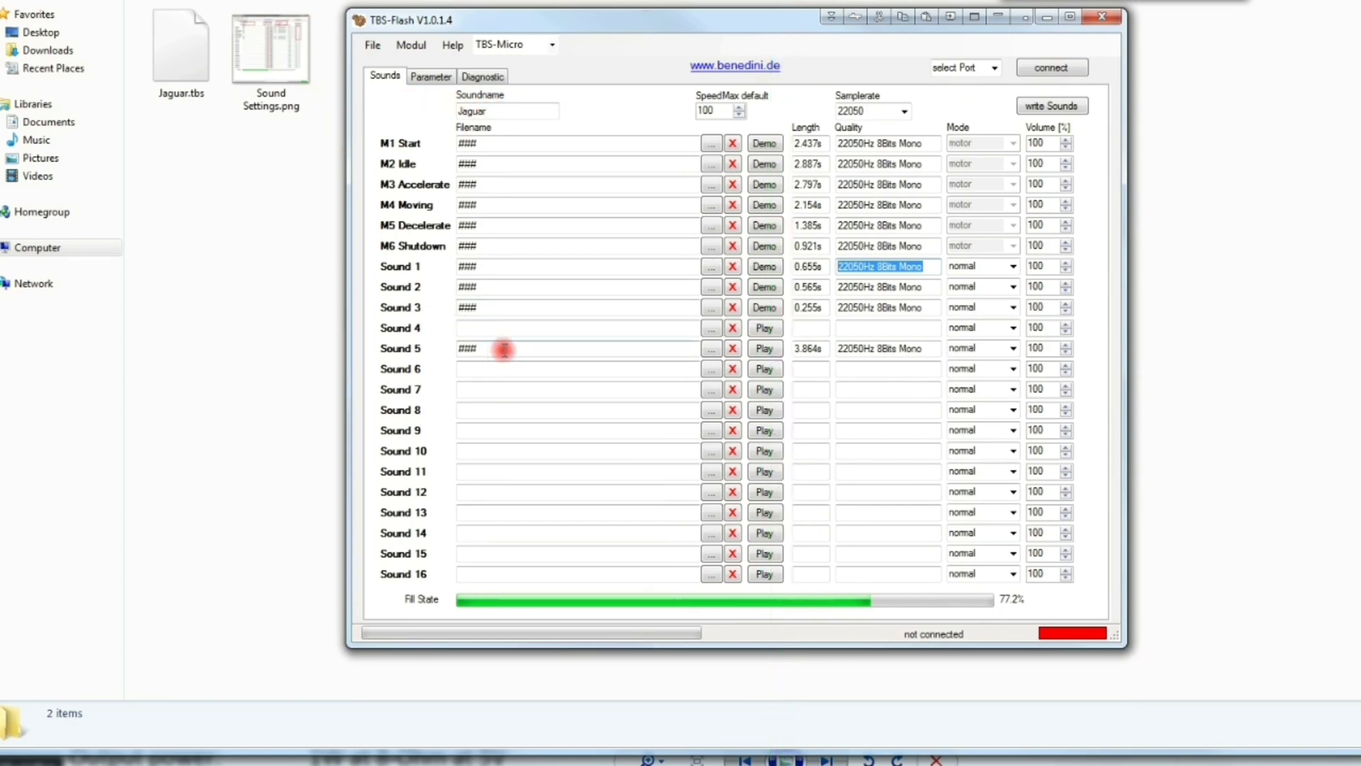
left_click_drag(504, 349, 458, 349)
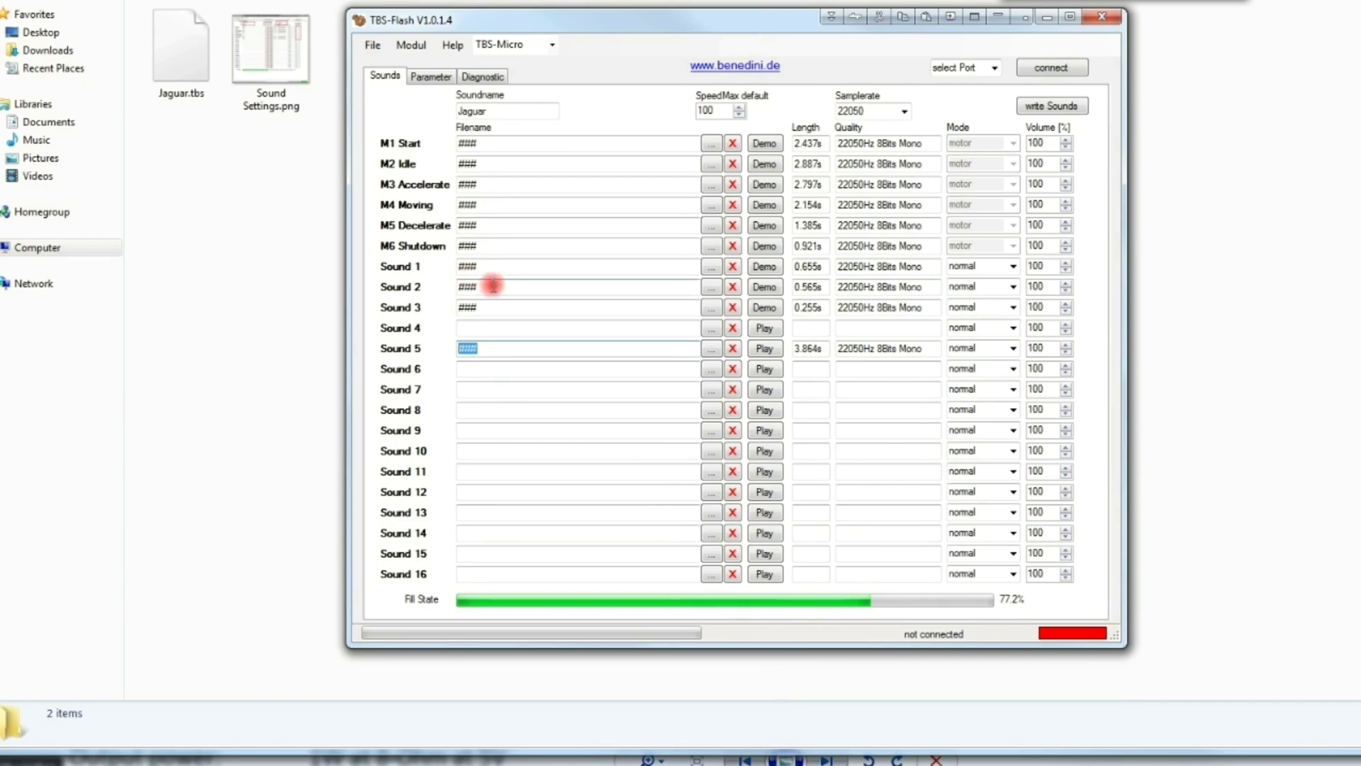
Compare the Sound 4 assignment at coder position 4 with the Sound 4 entry in the sound list
left_click_drag(492, 285, 427, 280)
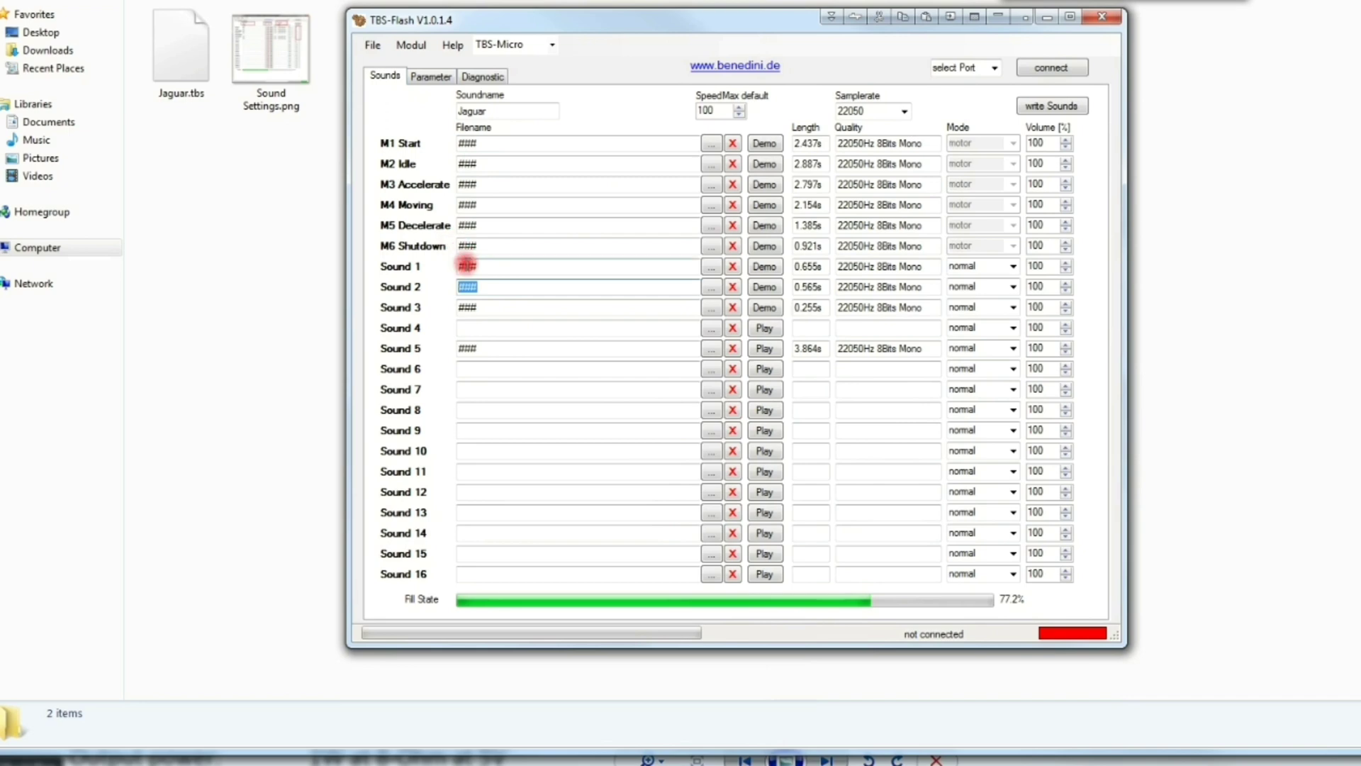
left_click(430, 76)
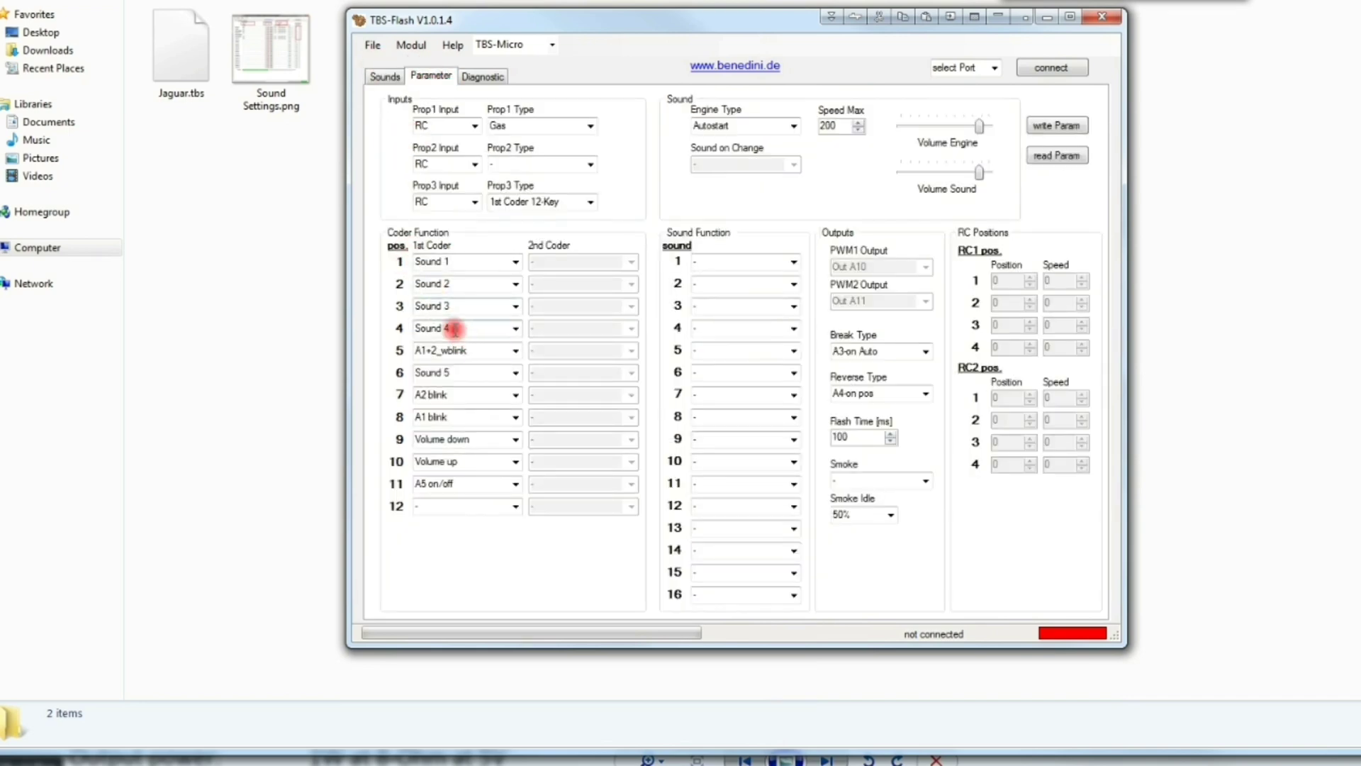
left_click(480, 326)
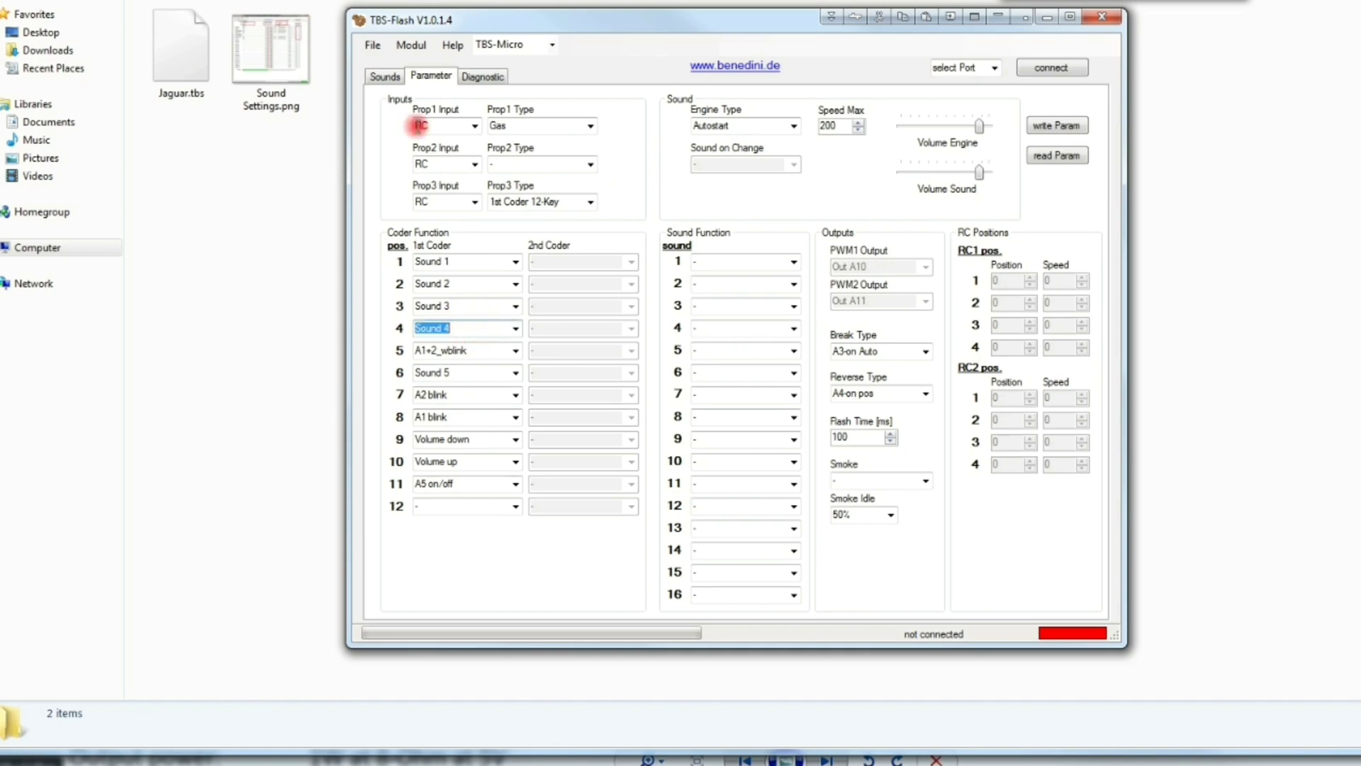
left_click(385, 76)
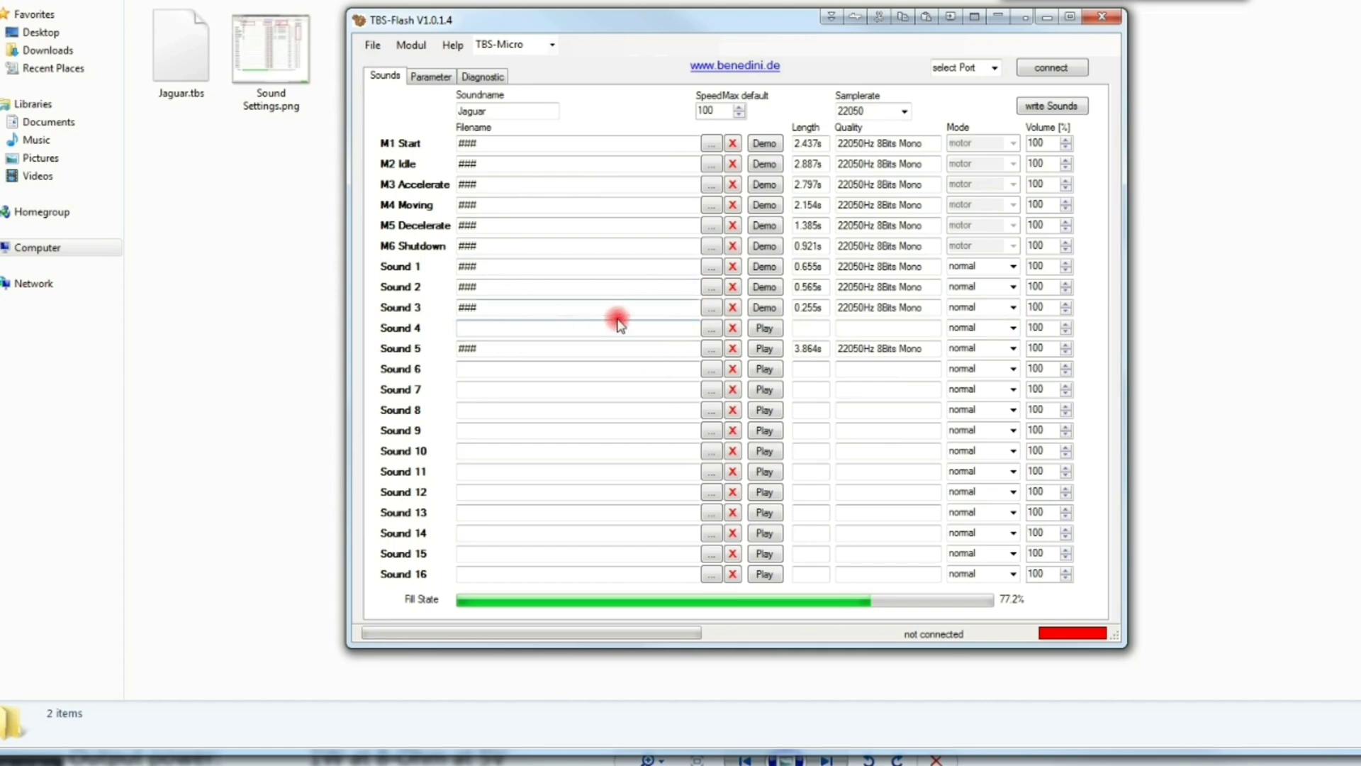
left_click(545, 327)
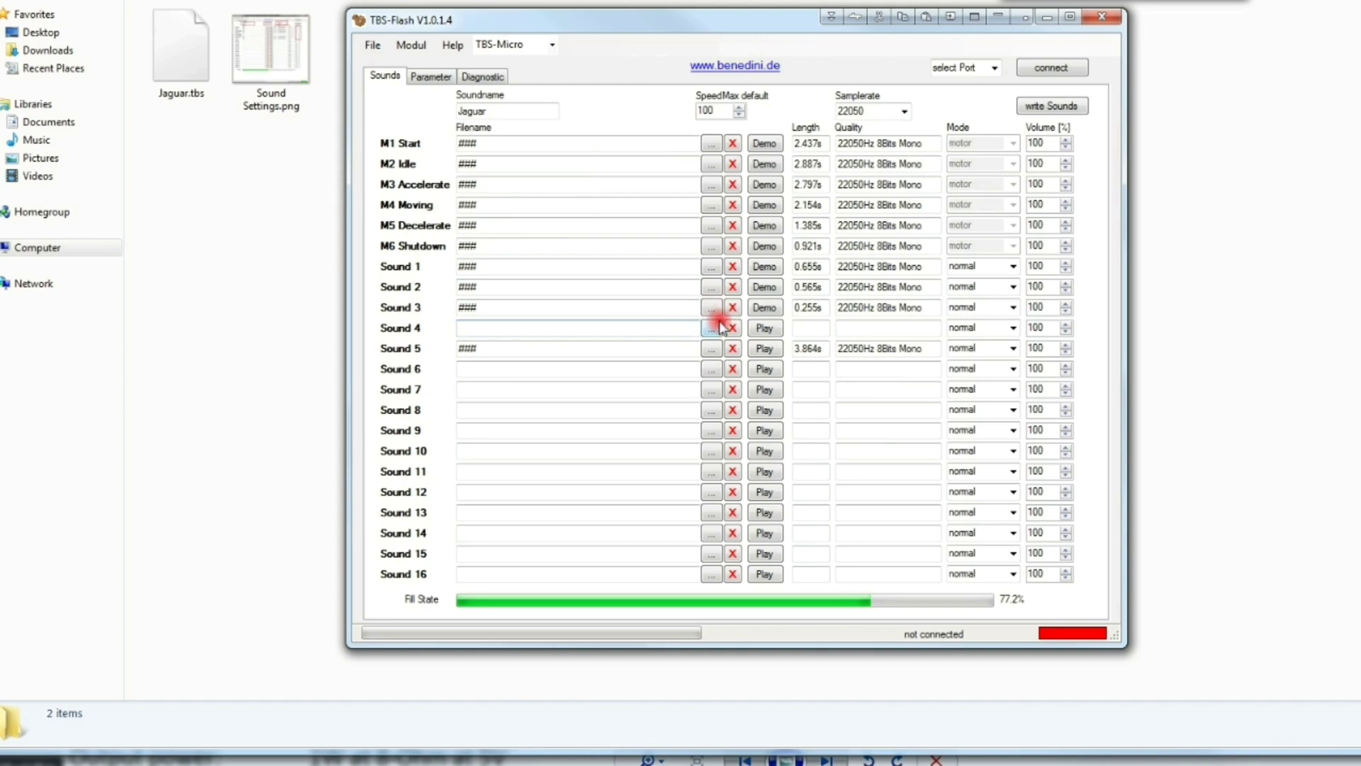
left_click(437, 80)
left_click(383, 75)
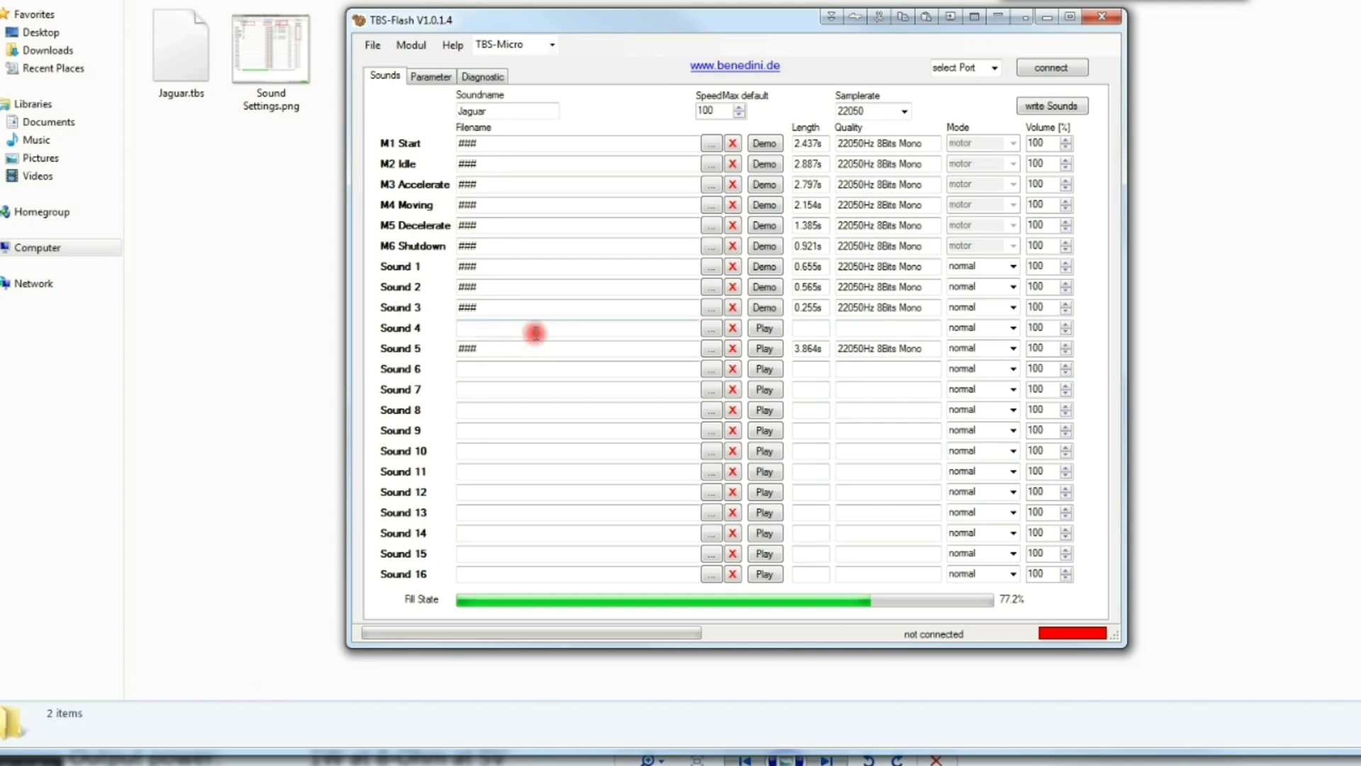
left_click(496, 333)
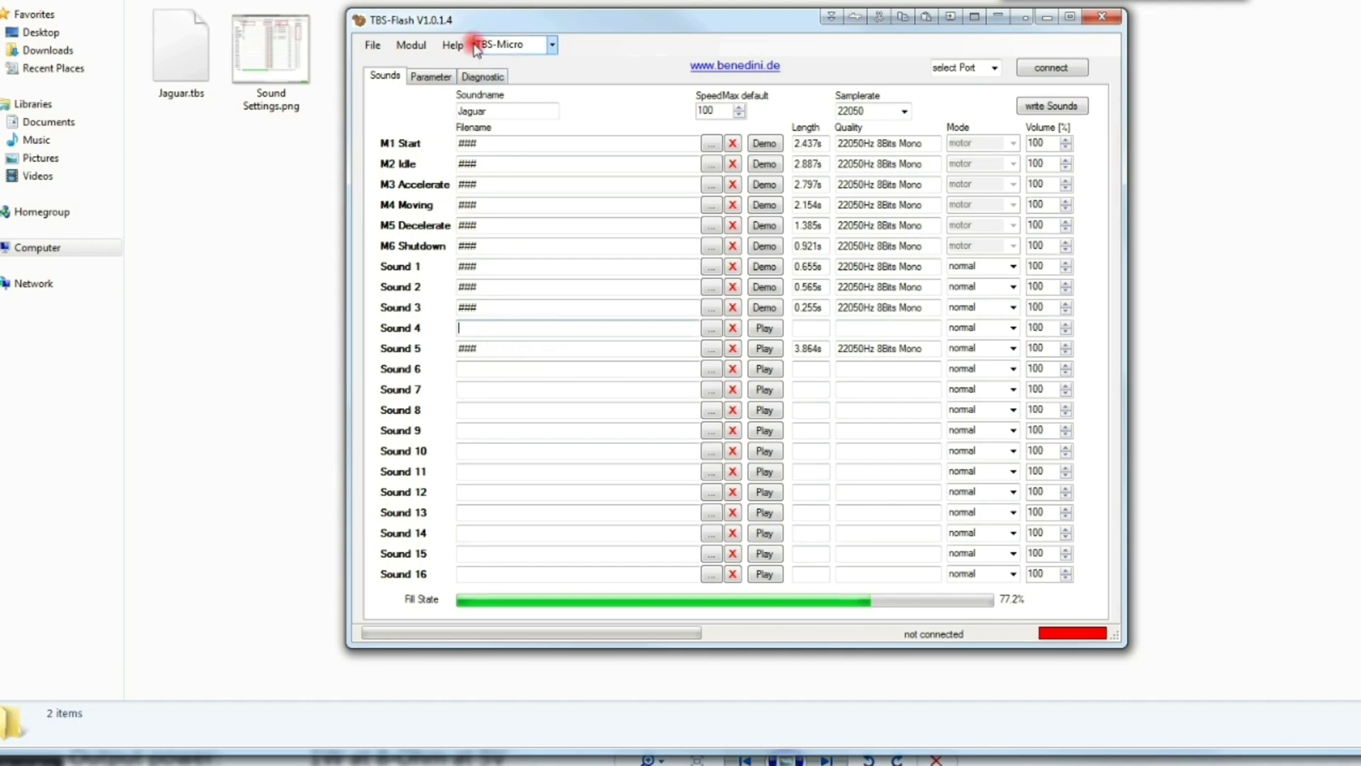
Compare the sound file's SpeedMax default with the Speed Max setting in the parameters
left_click(434, 78)
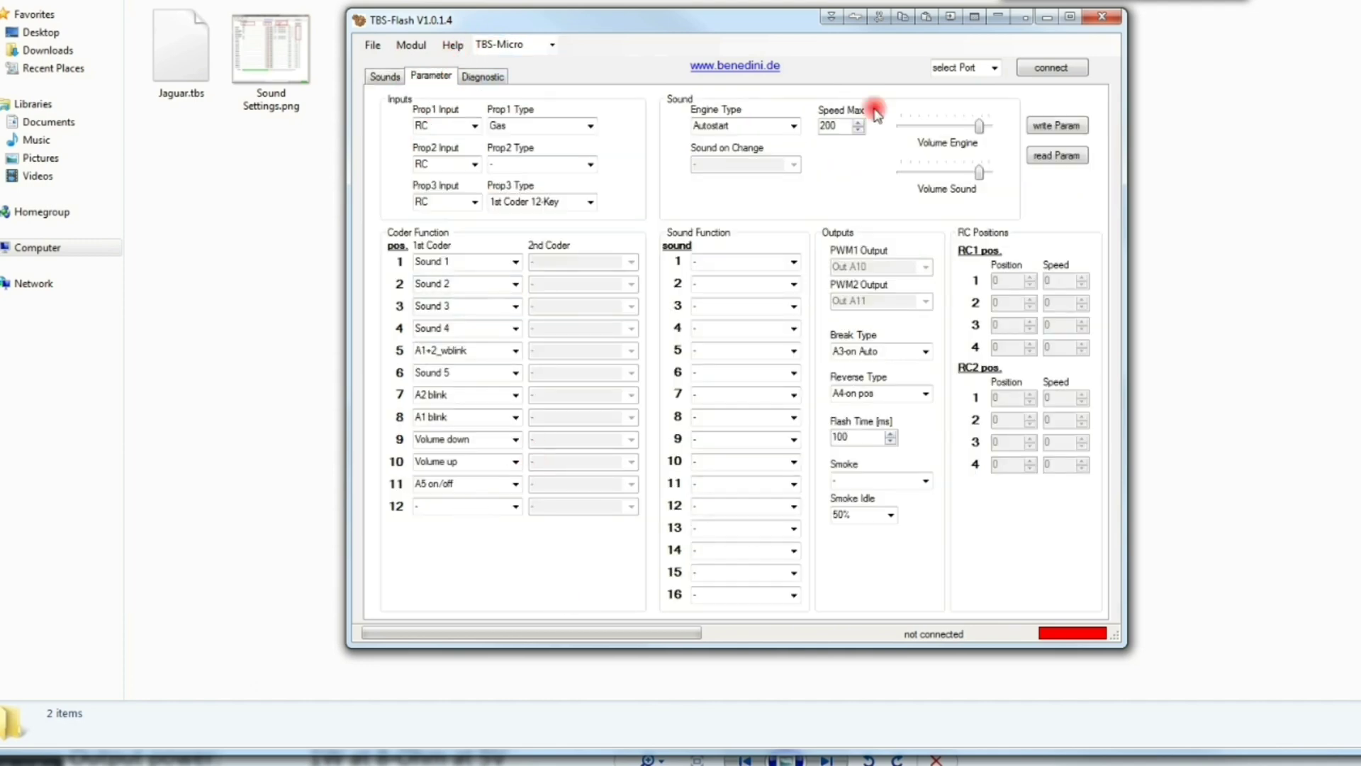
left_click(384, 76)
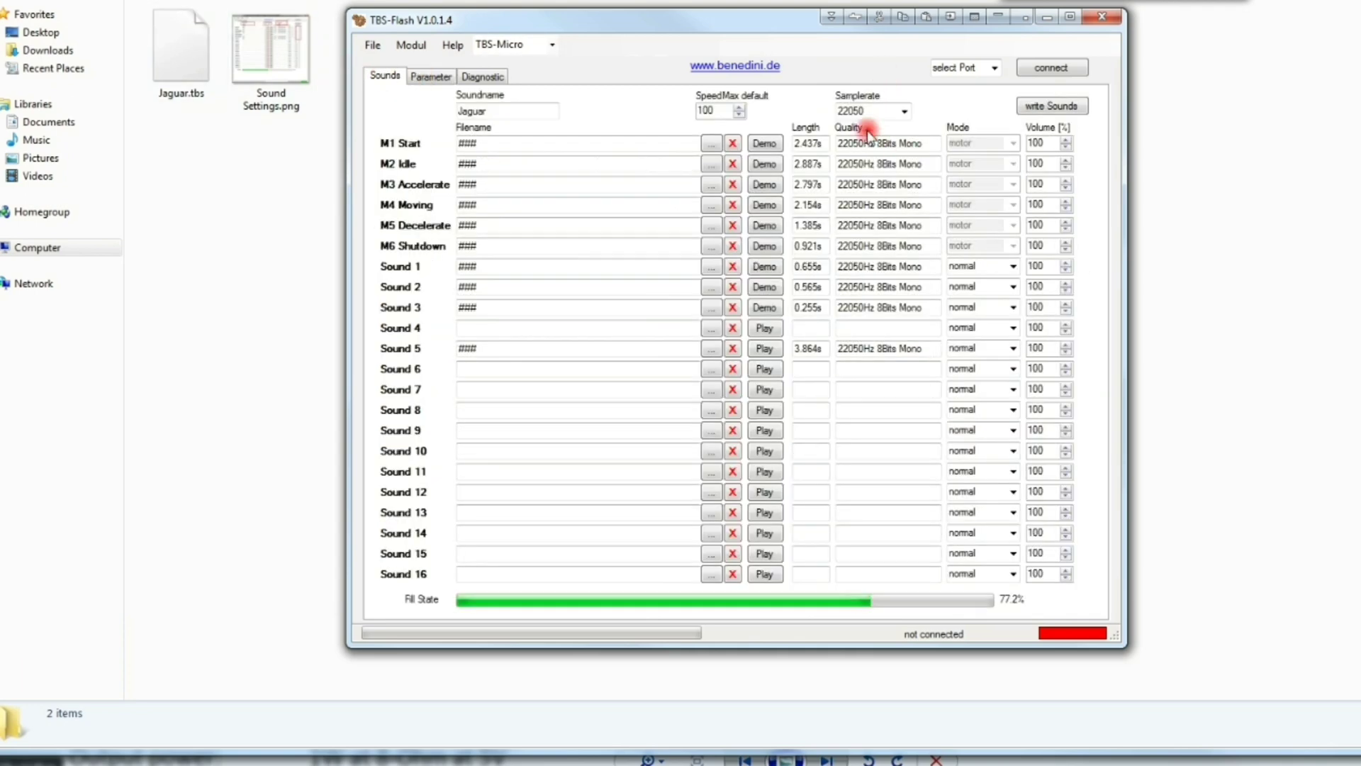
left_click_drag(714, 108, 687, 116)
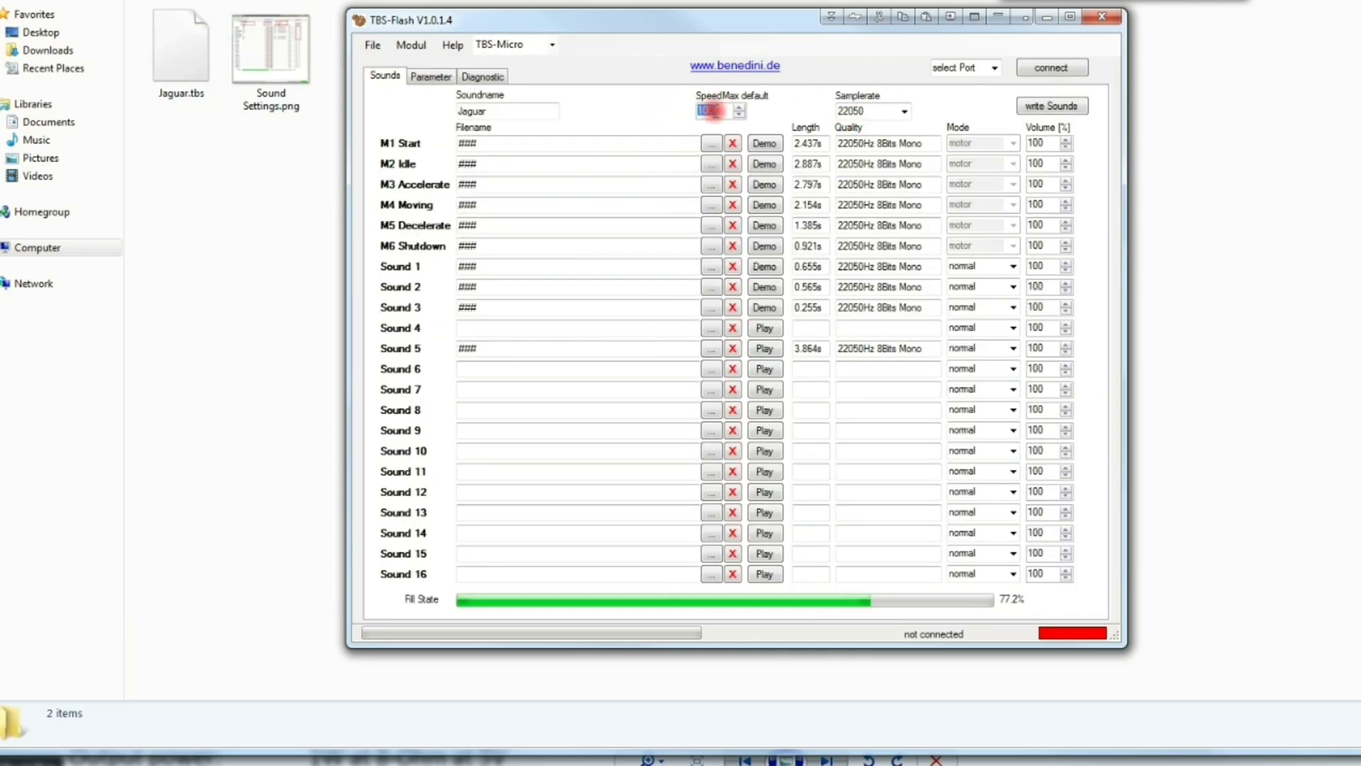
left_click(429, 77)
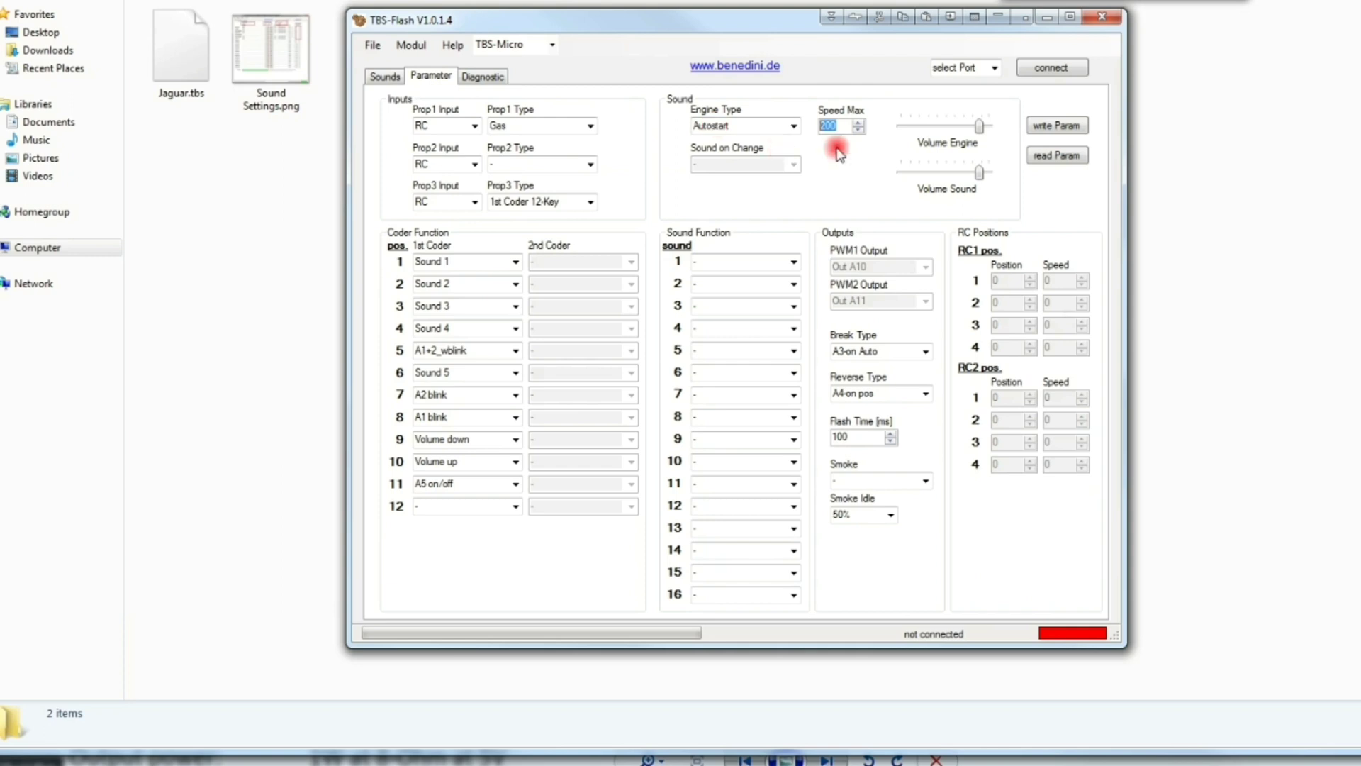
left_click(386, 76)
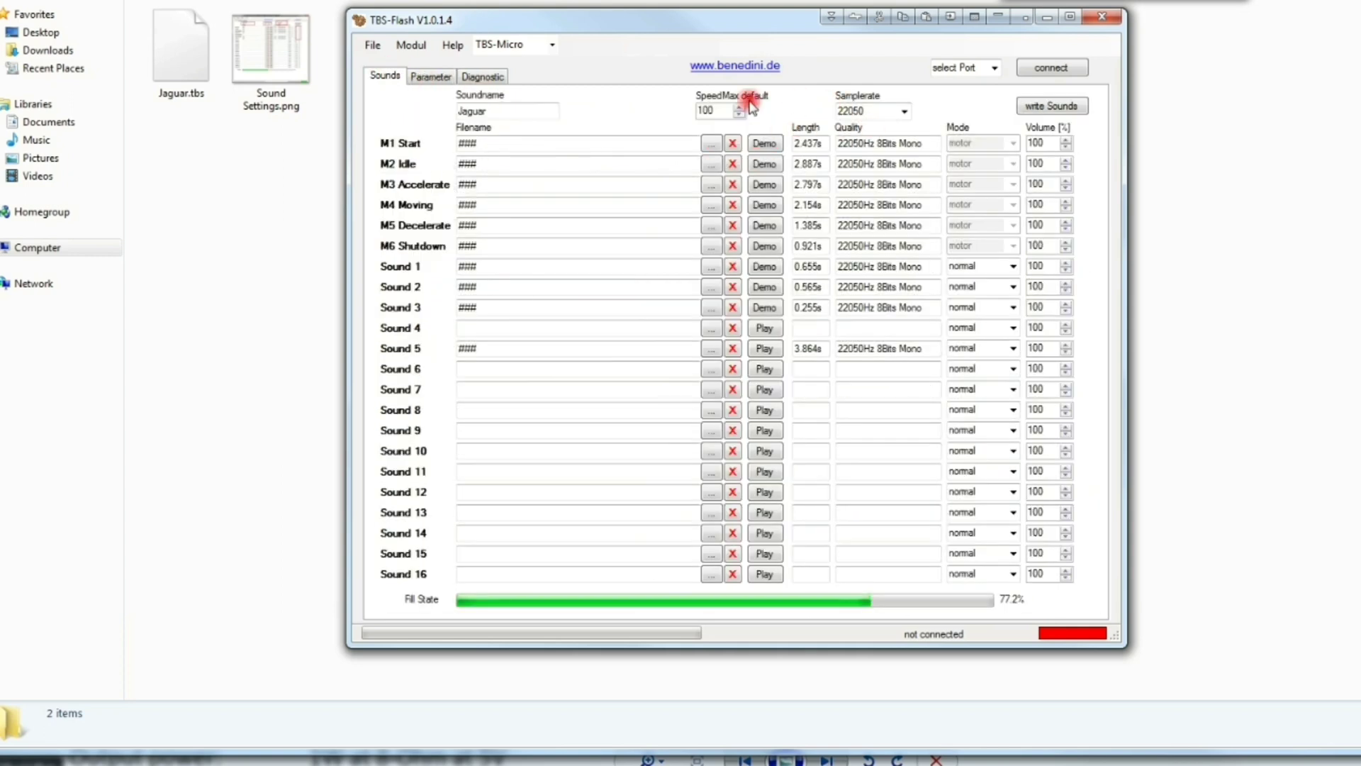
left_click_drag(720, 111, 677, 112)
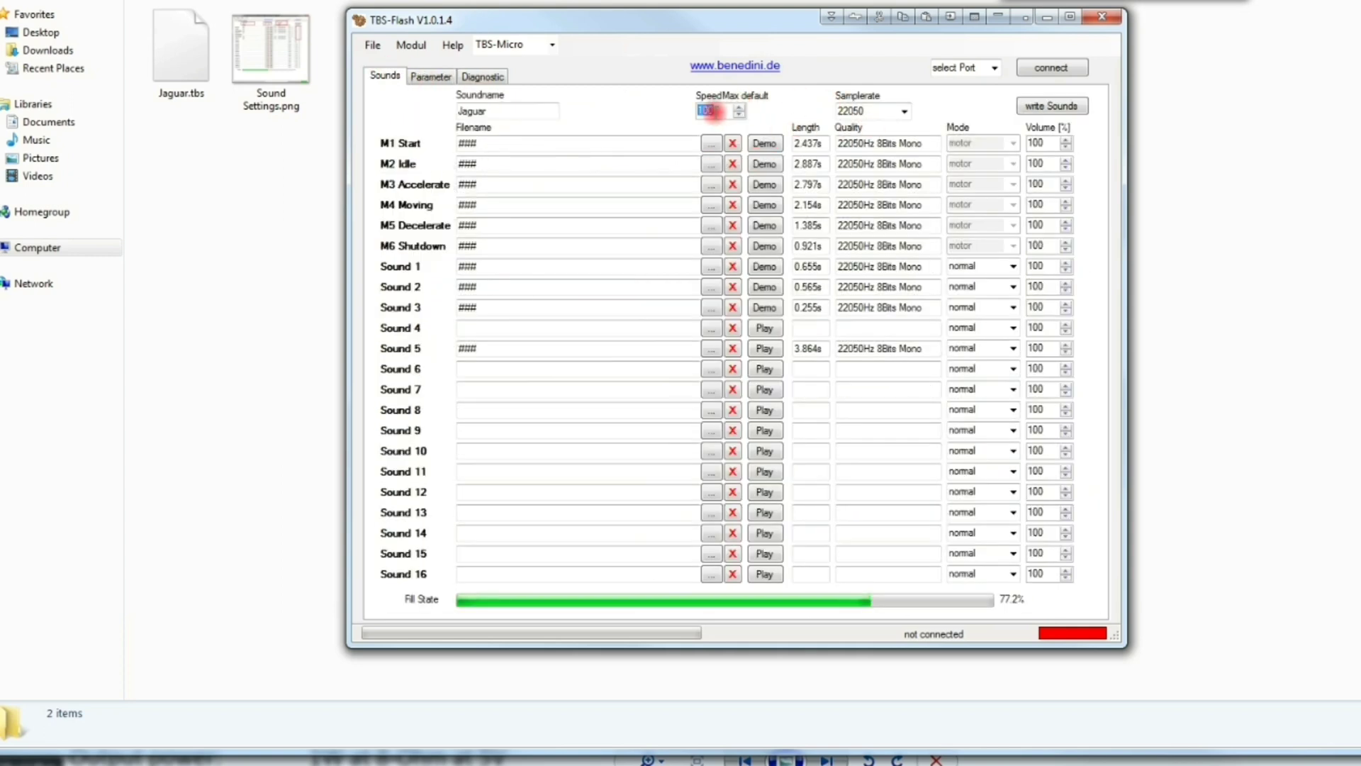
right_click(707, 111)
left_click(744, 173)
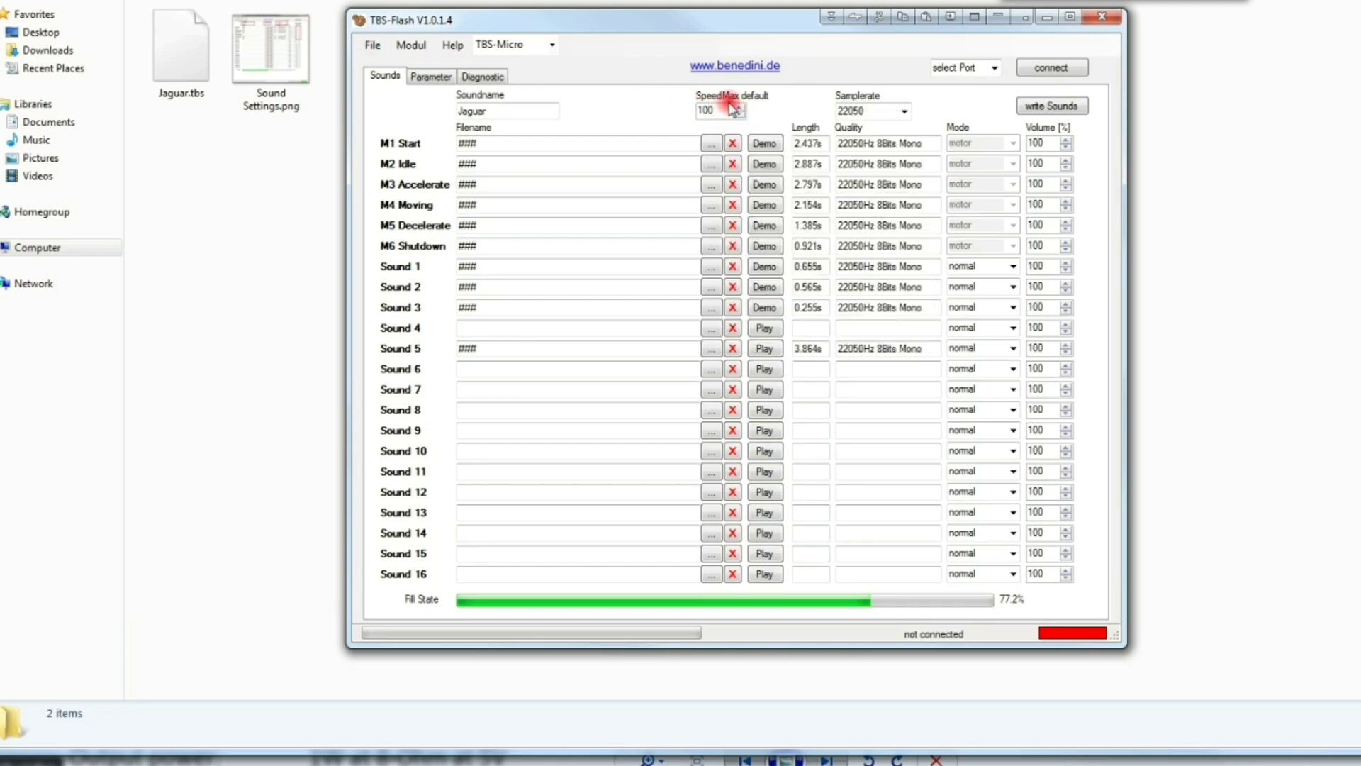
left_click(430, 76)
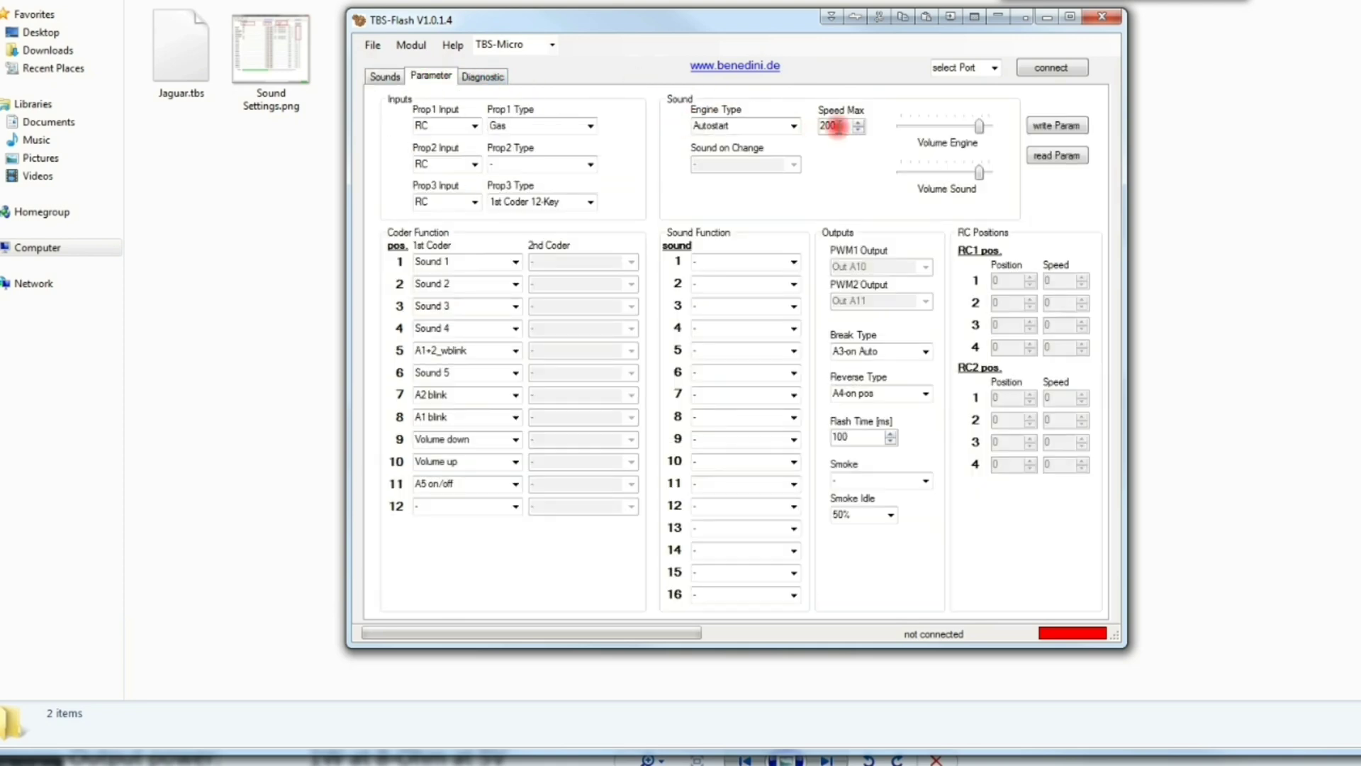
double_click(826, 126)
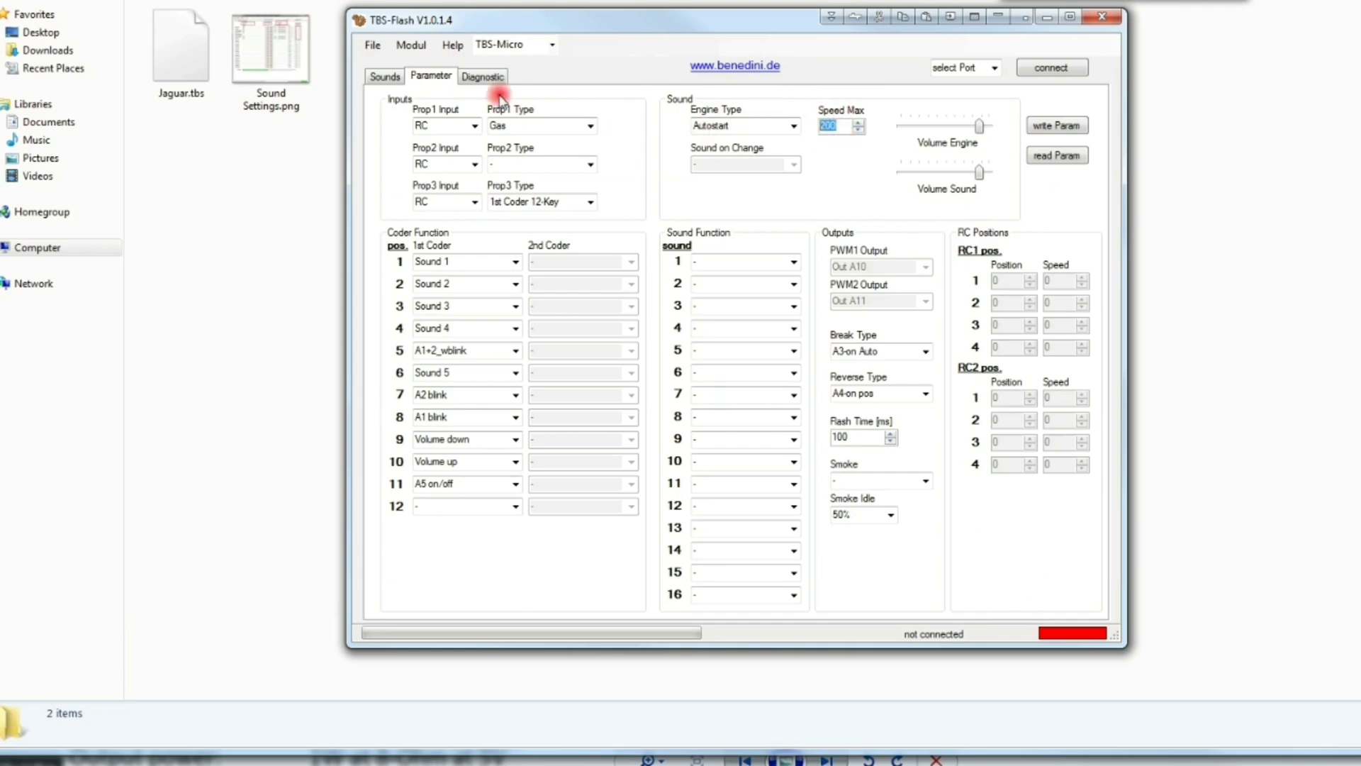
left_click(385, 74)
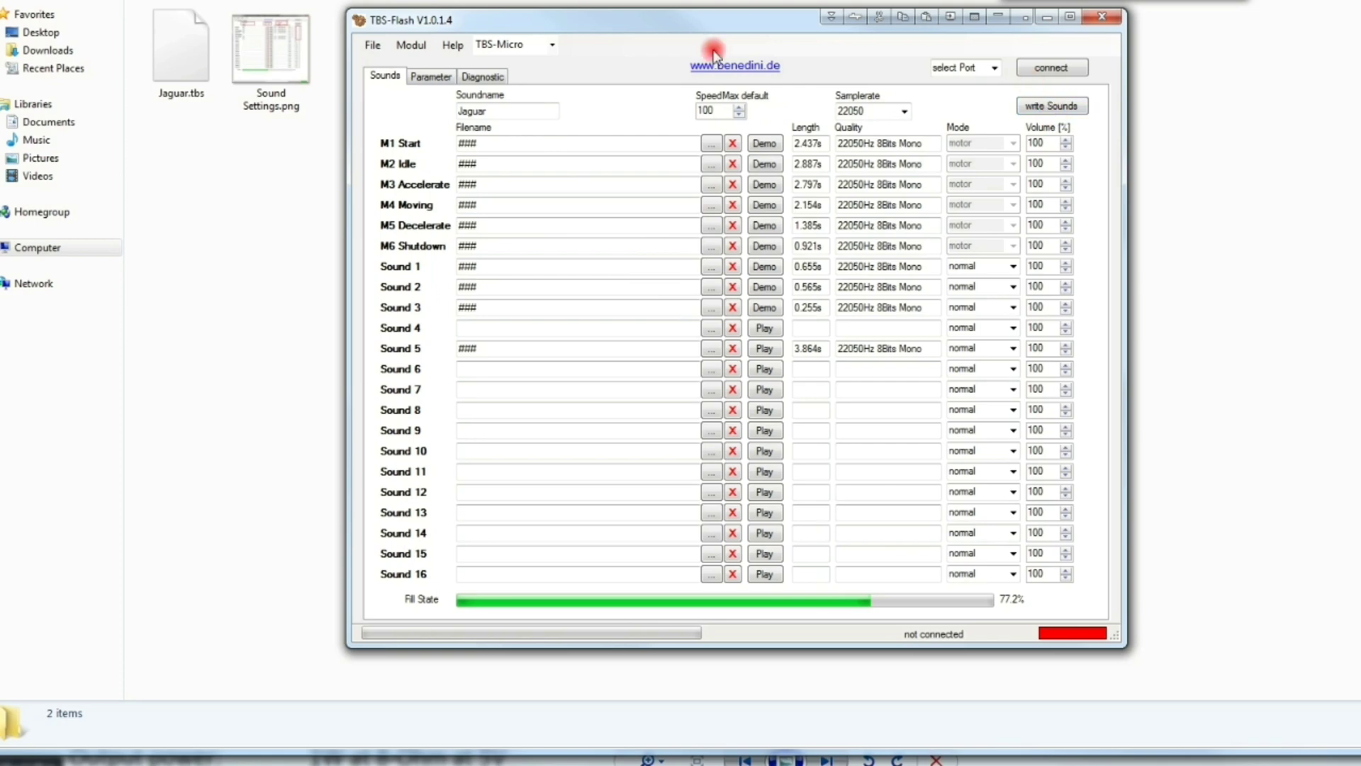
Check the separate write commands for parameters and sounds, and examine the SpeedMax default entry
left_click(430, 76)
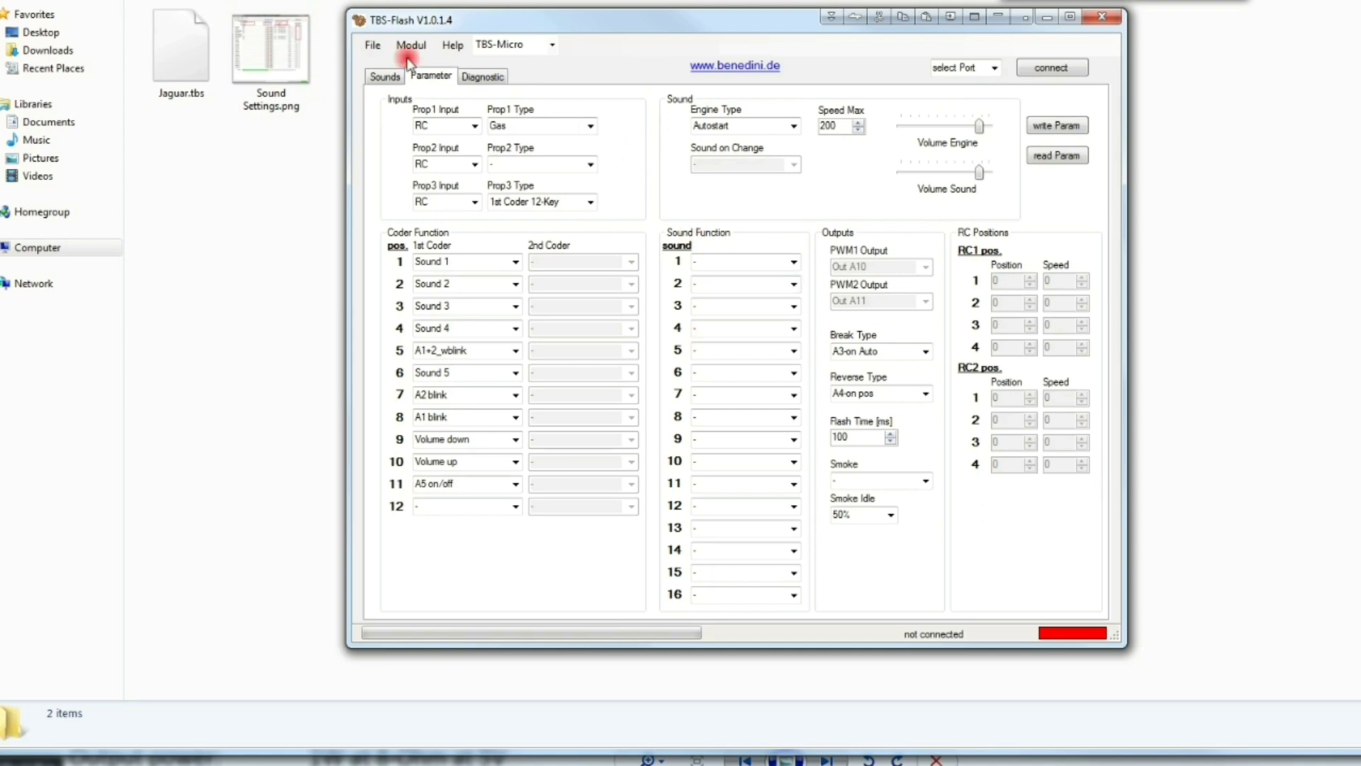
left_click(371, 78)
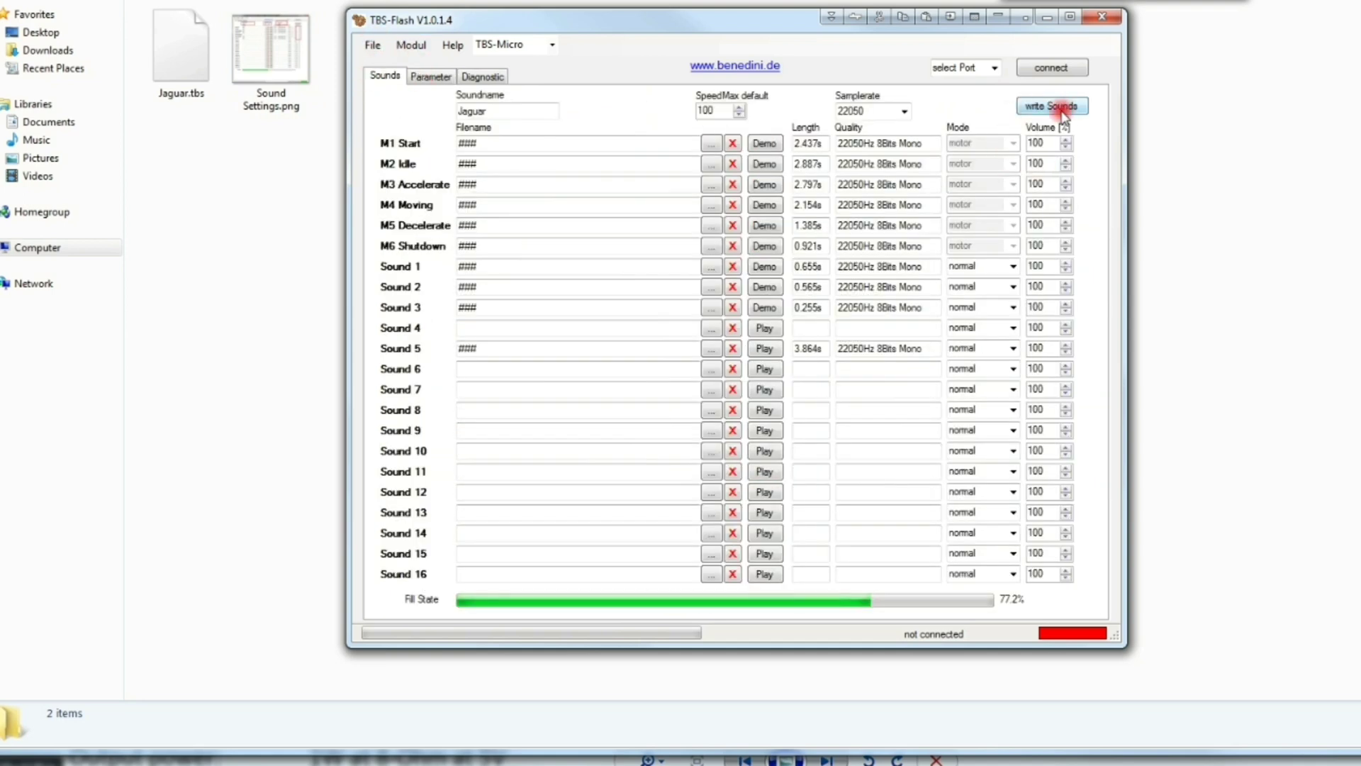
left_click(489, 410)
key("alt+Tab")
key("alt+Tab")
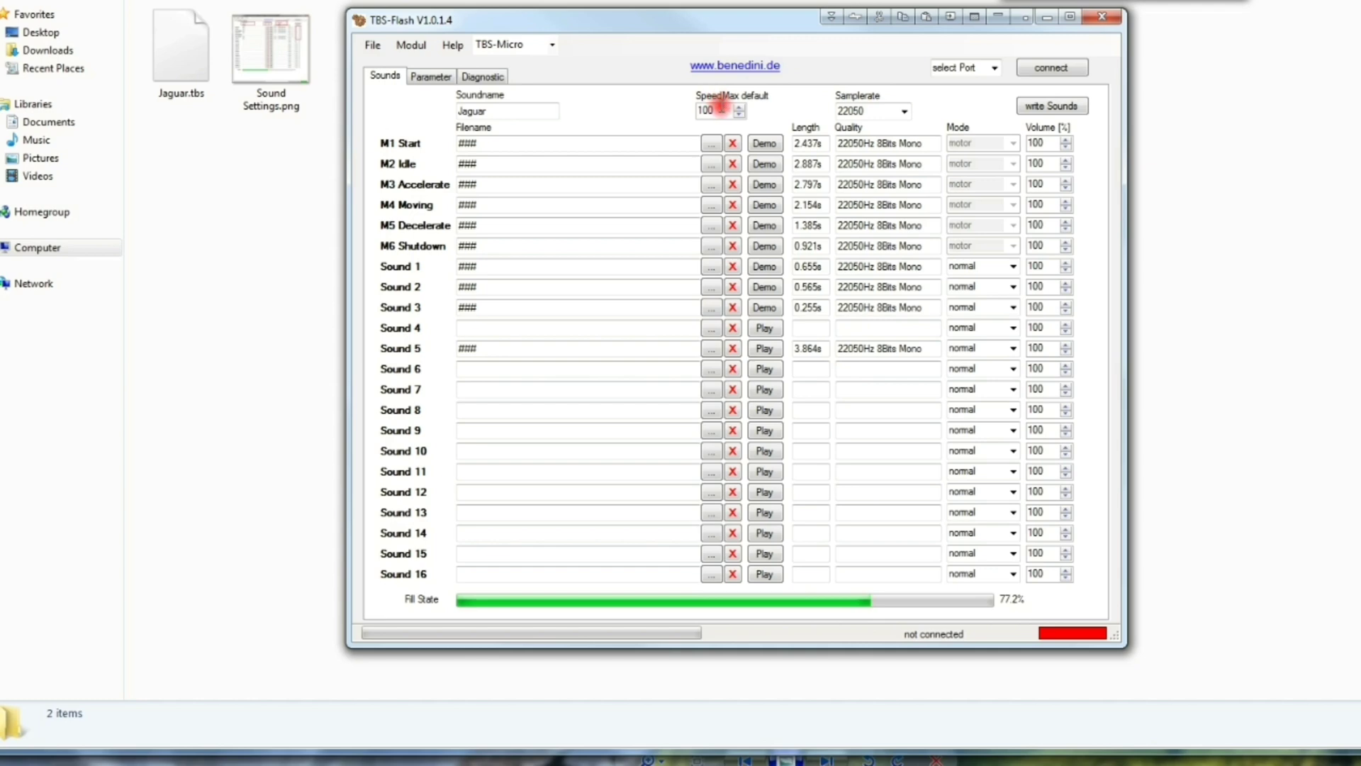
left_click_drag(696, 111, 723, 112)
left_click_drag(667, 111, 629, 97)
Switch the sample rate to 16000 and back to 22050, and check the port selection
left_click(903, 111)
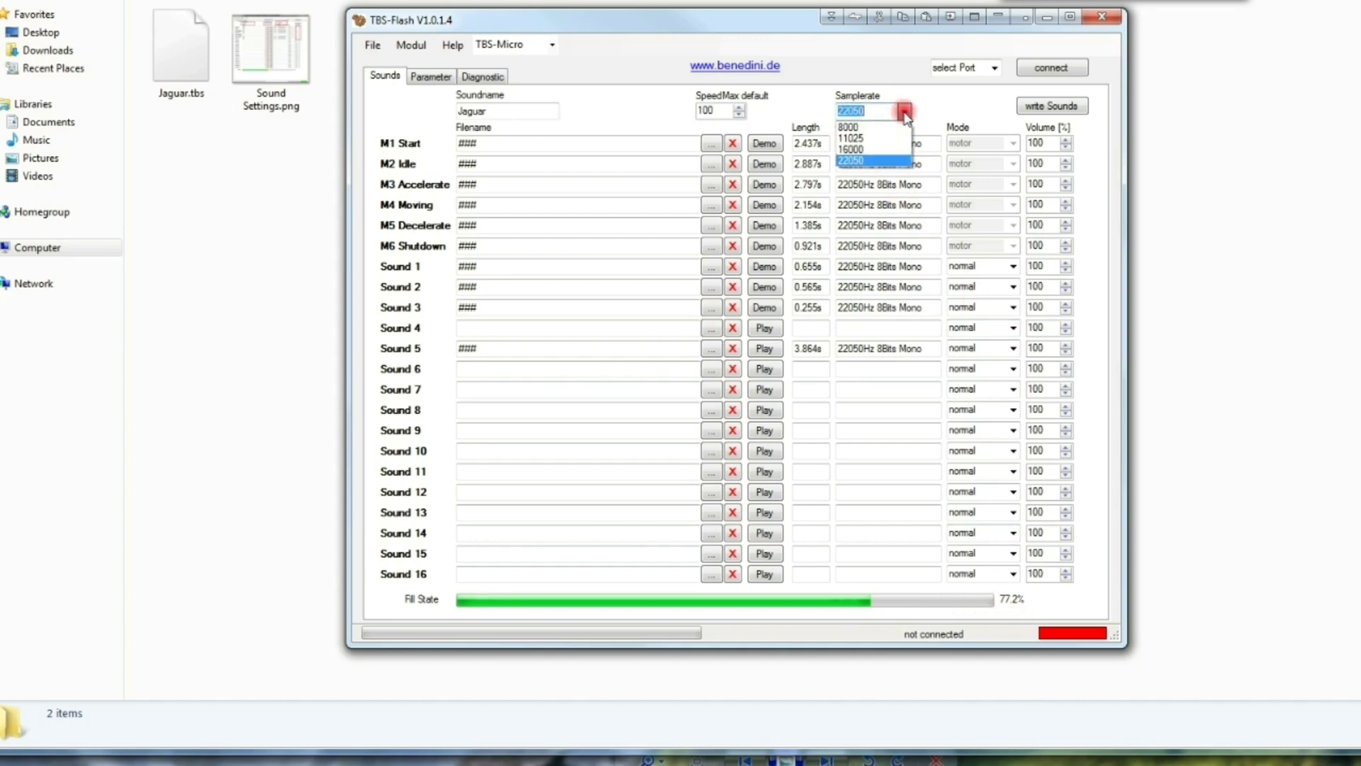
left_click(867, 150)
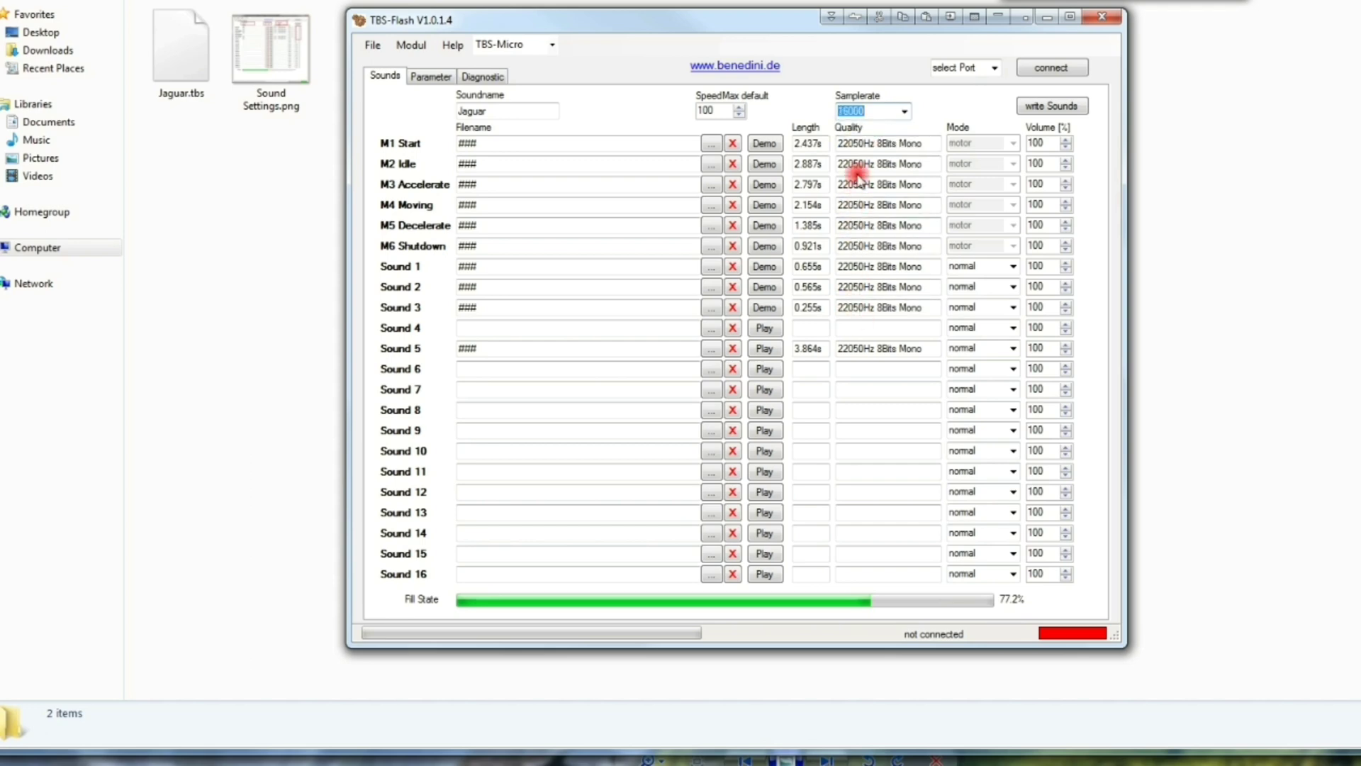
left_click(903, 112)
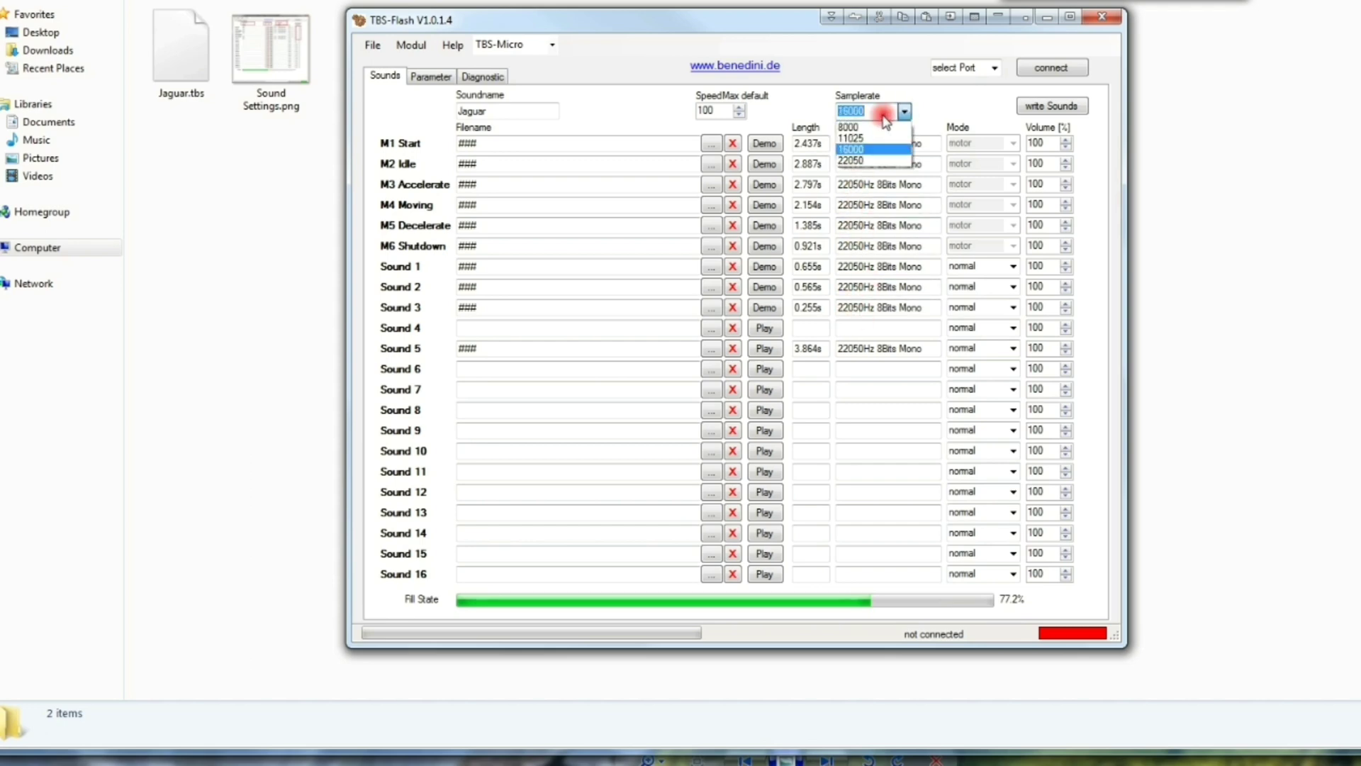
left_click(850, 161)
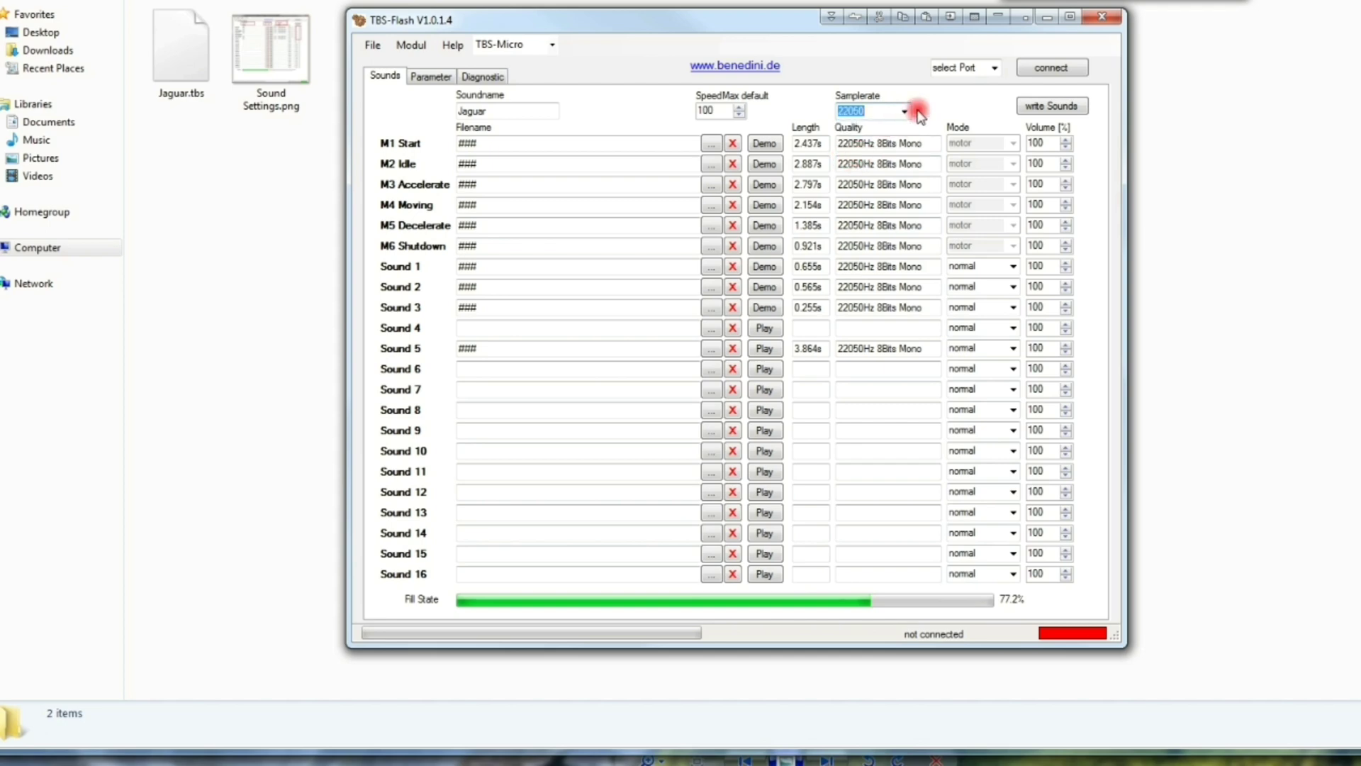
left_click(991, 68)
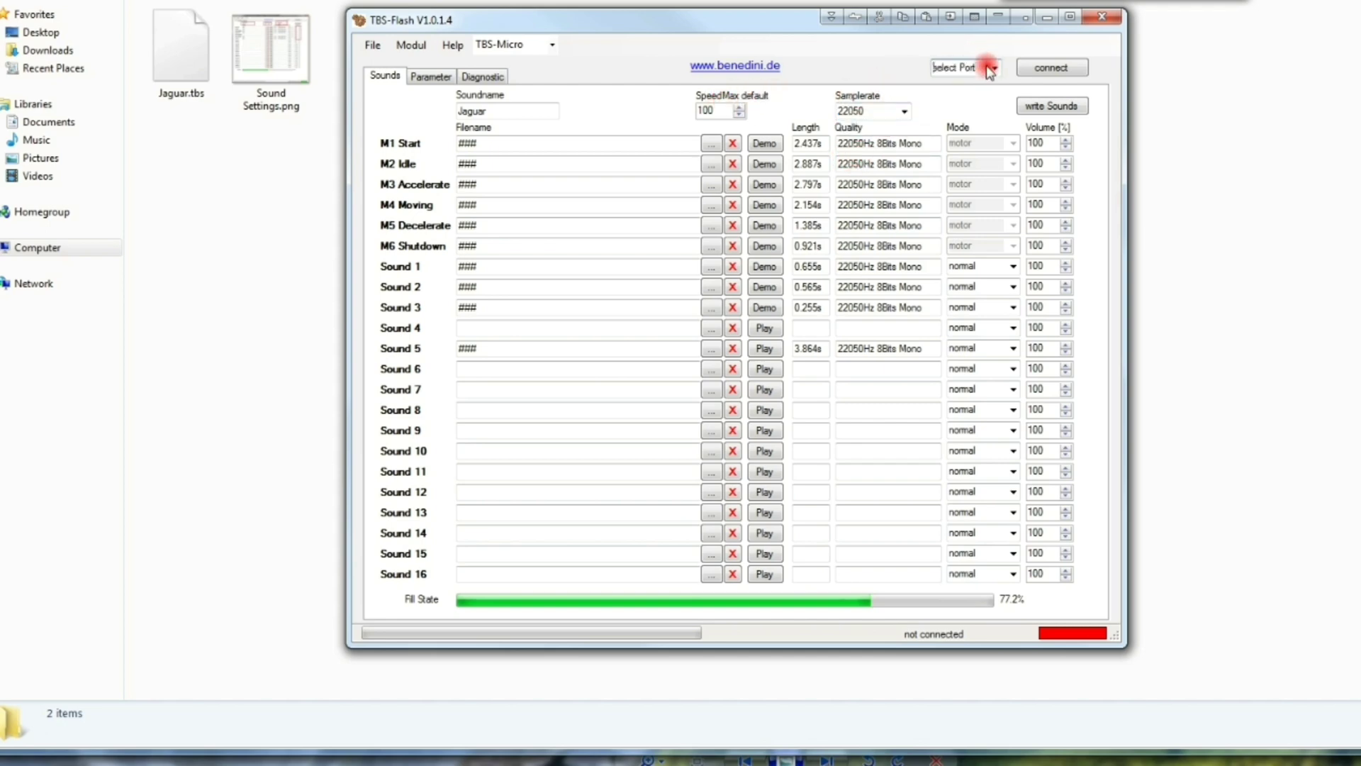
left_click(994, 68)
Set the SpeedMax default to 99 and compare it with the Speed Max parameter
left_click(721, 107)
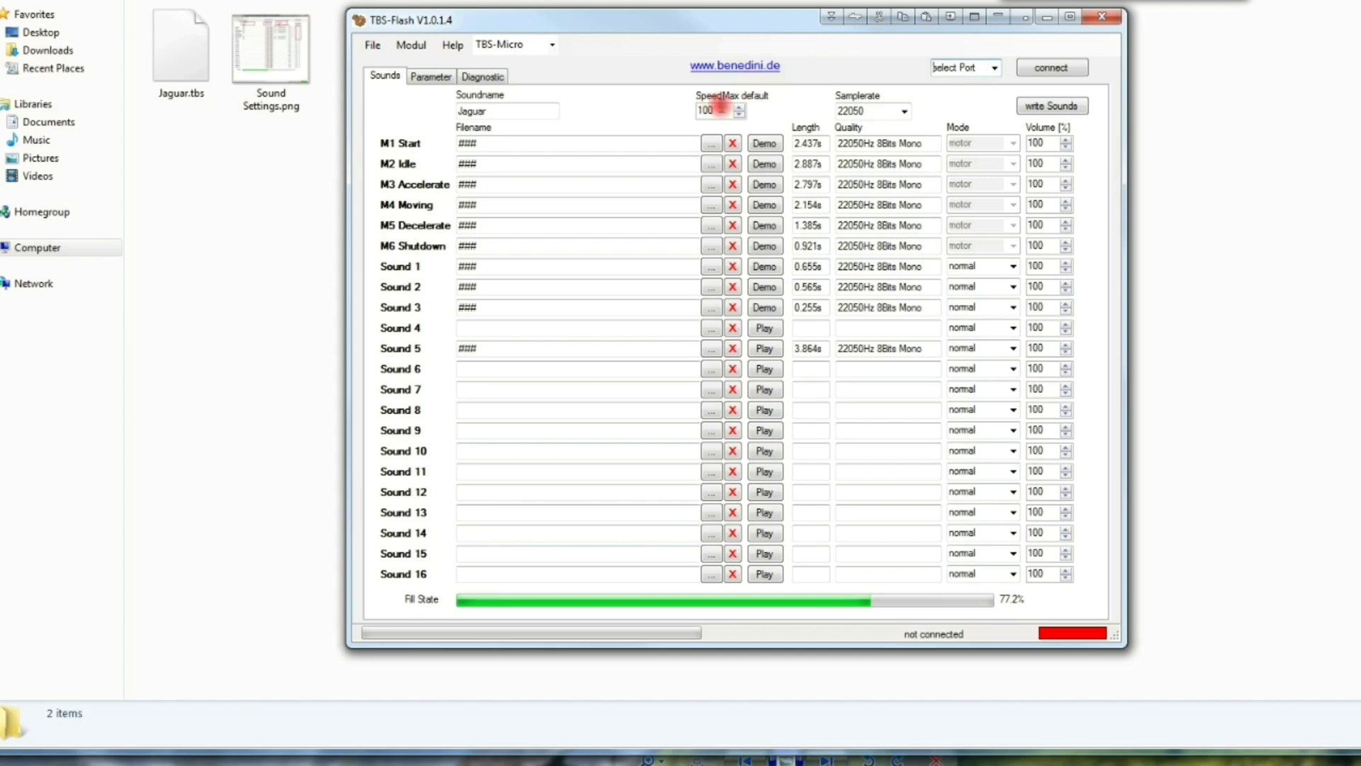
left_click(738, 114)
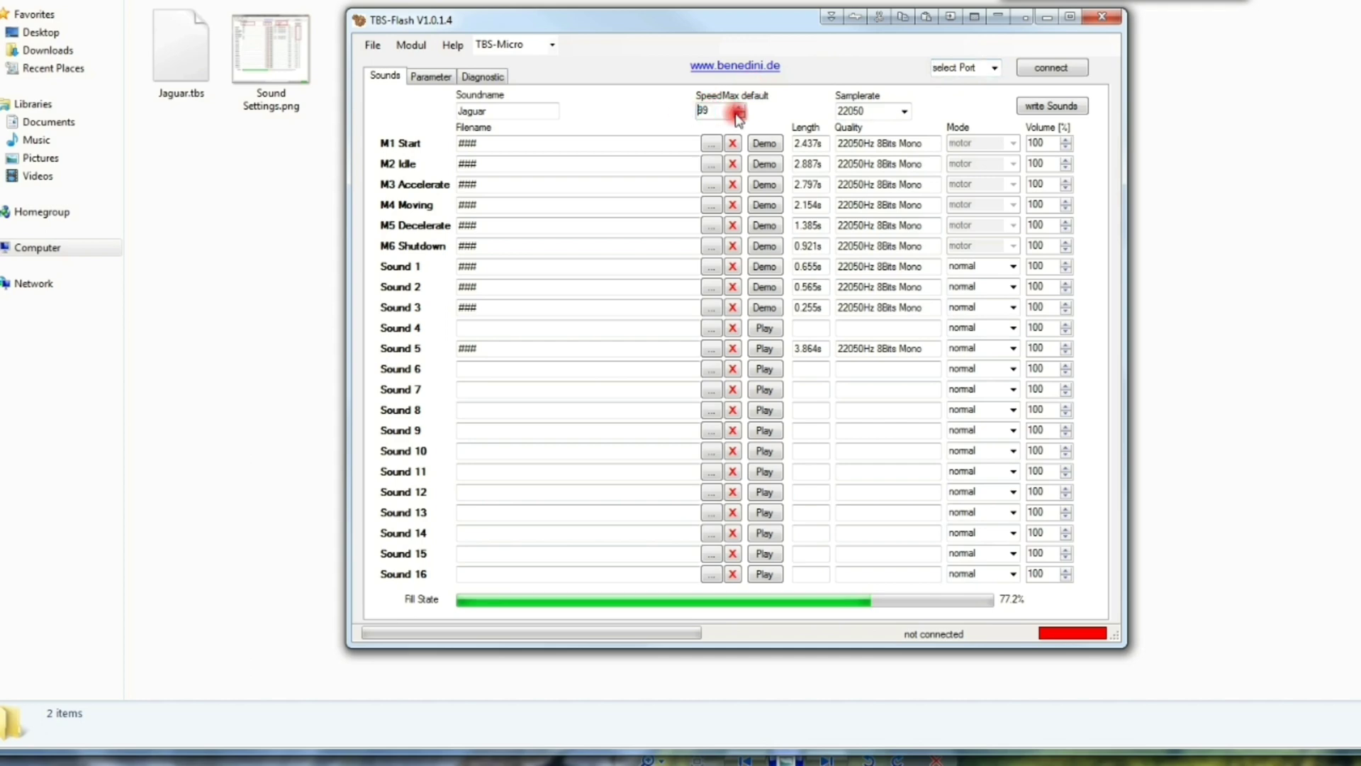
left_click_drag(687, 103, 706, 108)
double_click(723, 108)
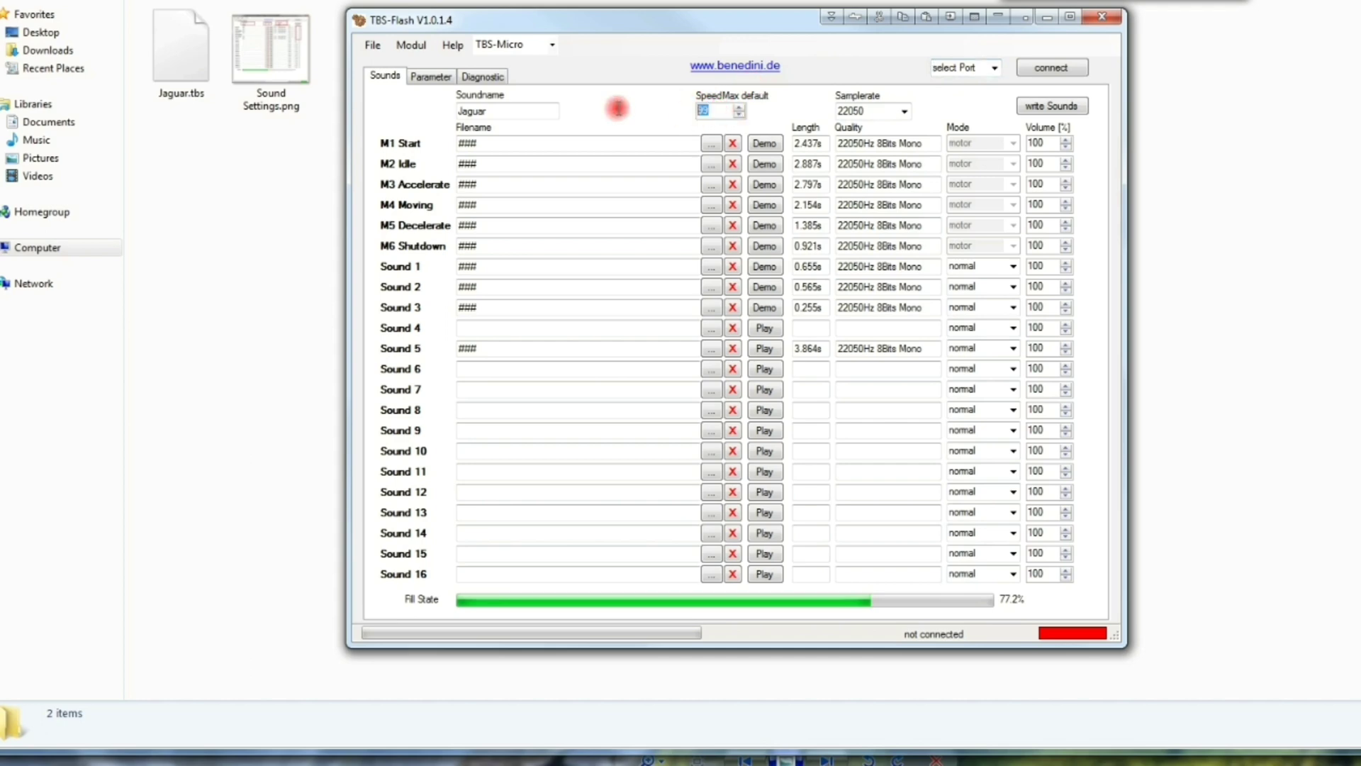
left_click(431, 77)
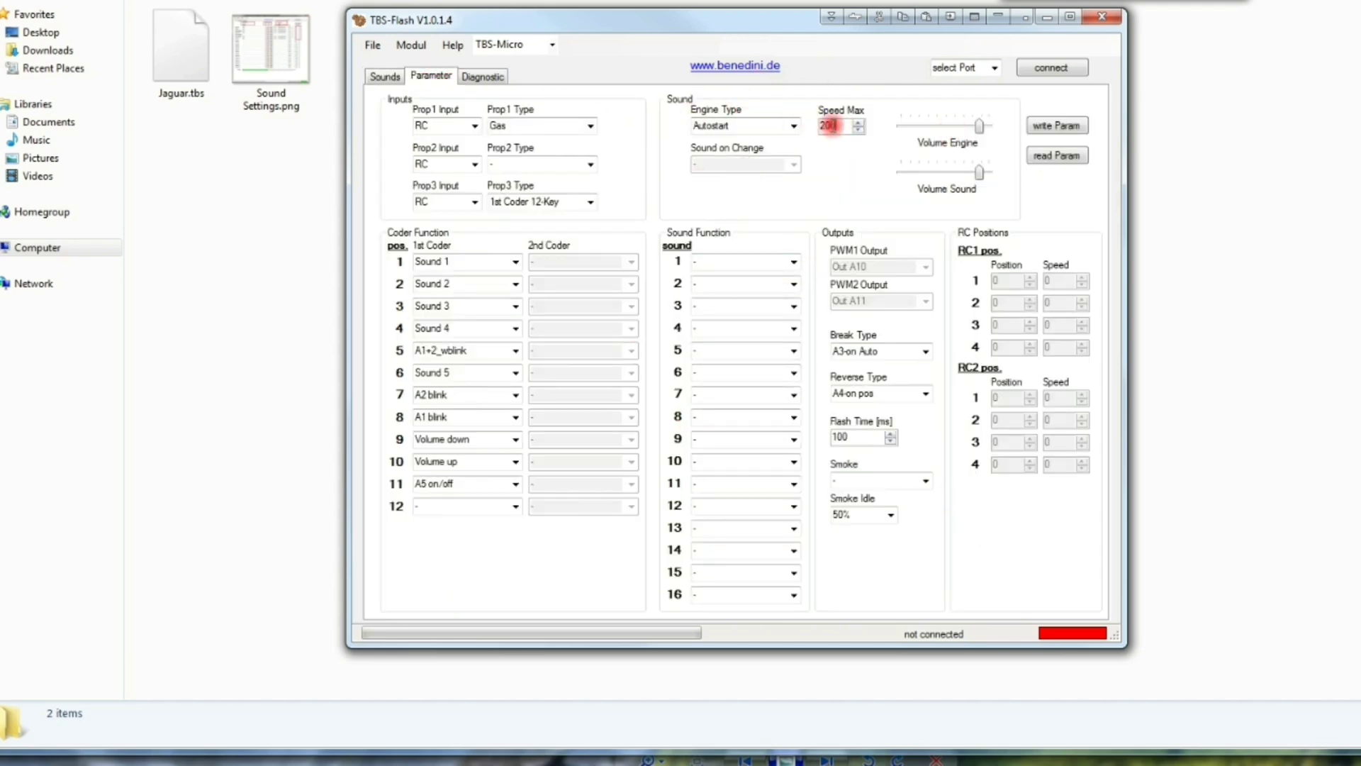
left_click(374, 77)
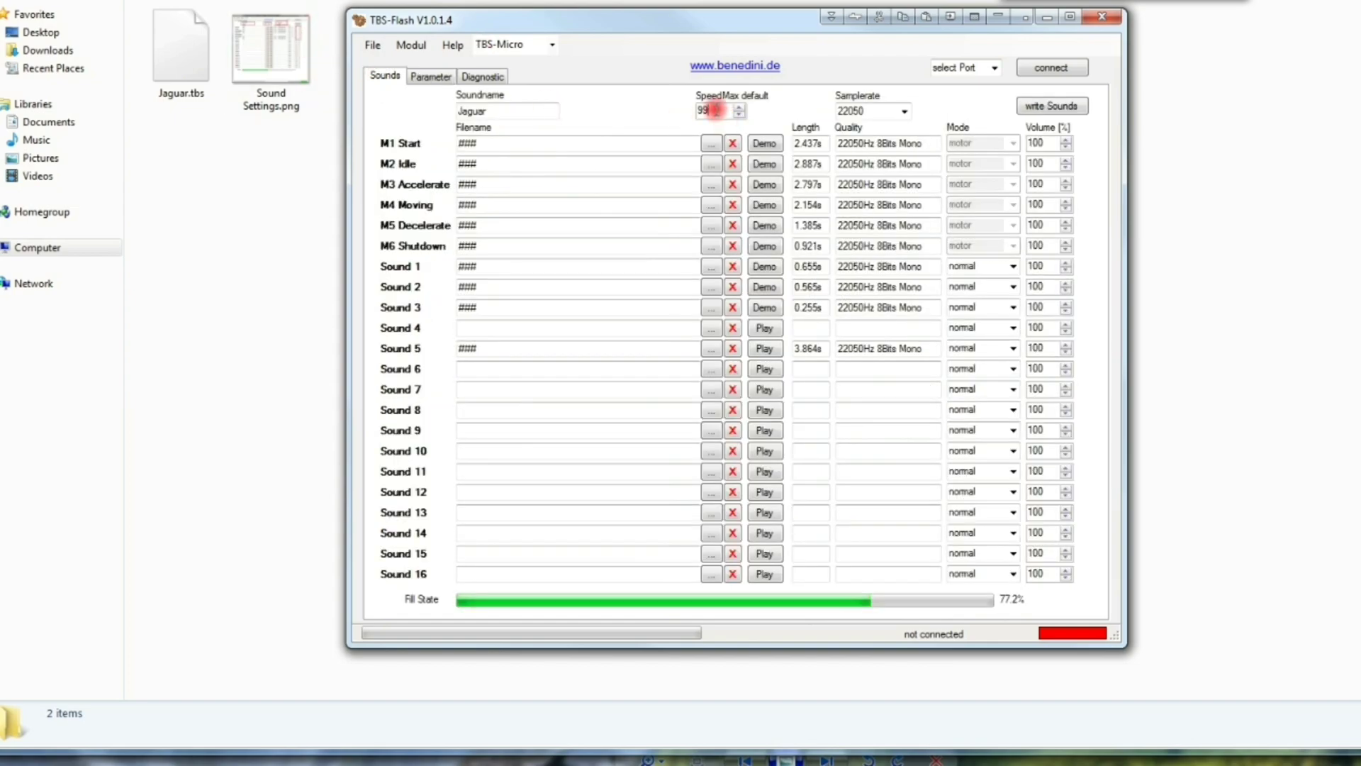